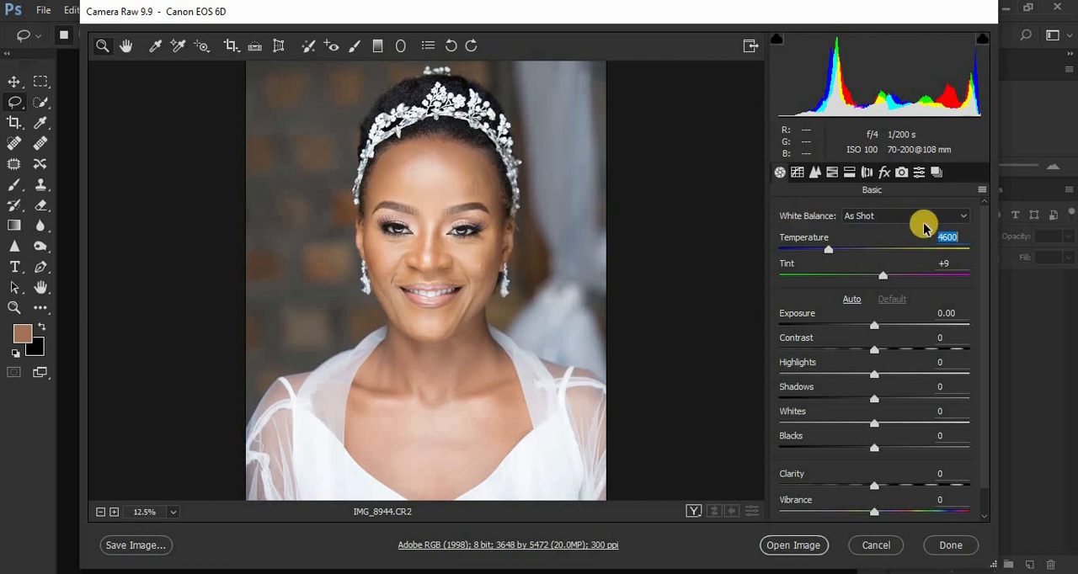
# Change the raw photo's camera profile to Camera Landscape.
pyautogui.click(900, 172)
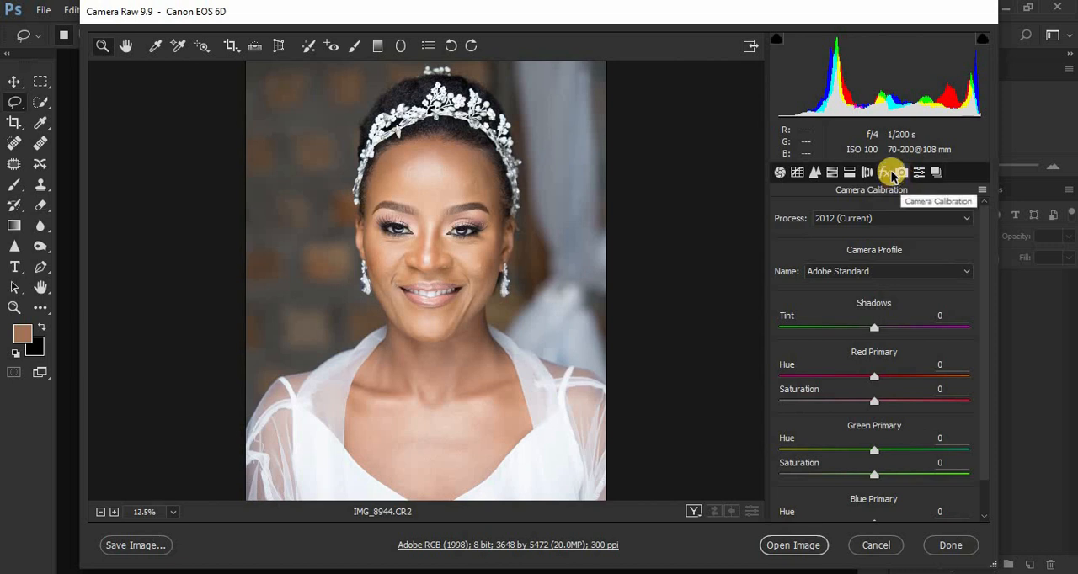
pyautogui.click(841, 271)
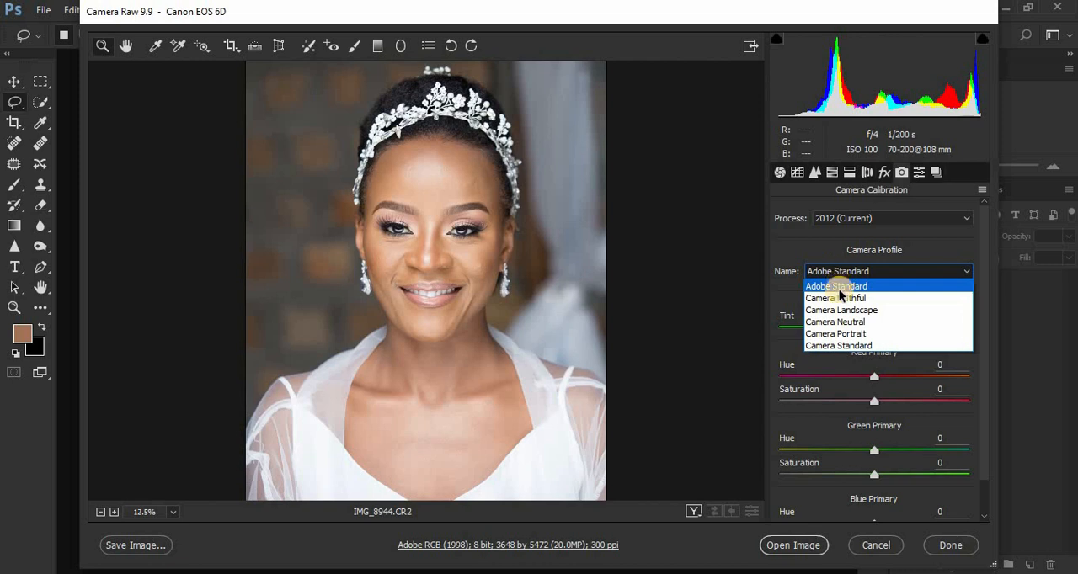
pyautogui.click(843, 310)
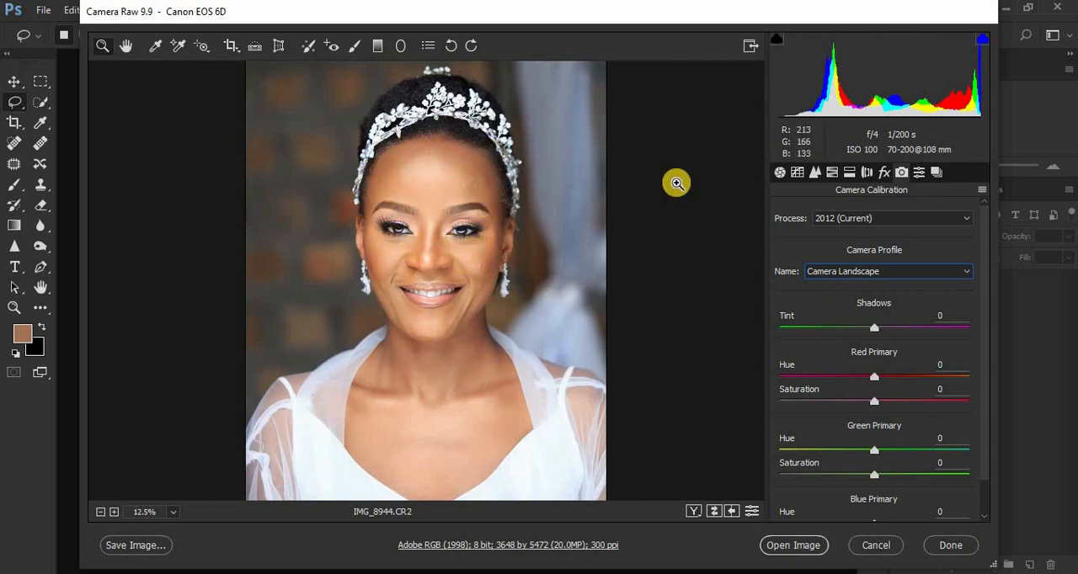
# Reduce the raw photo's highlights to -89, whites to -71 and blacks to -34.
pyautogui.click(779, 173)
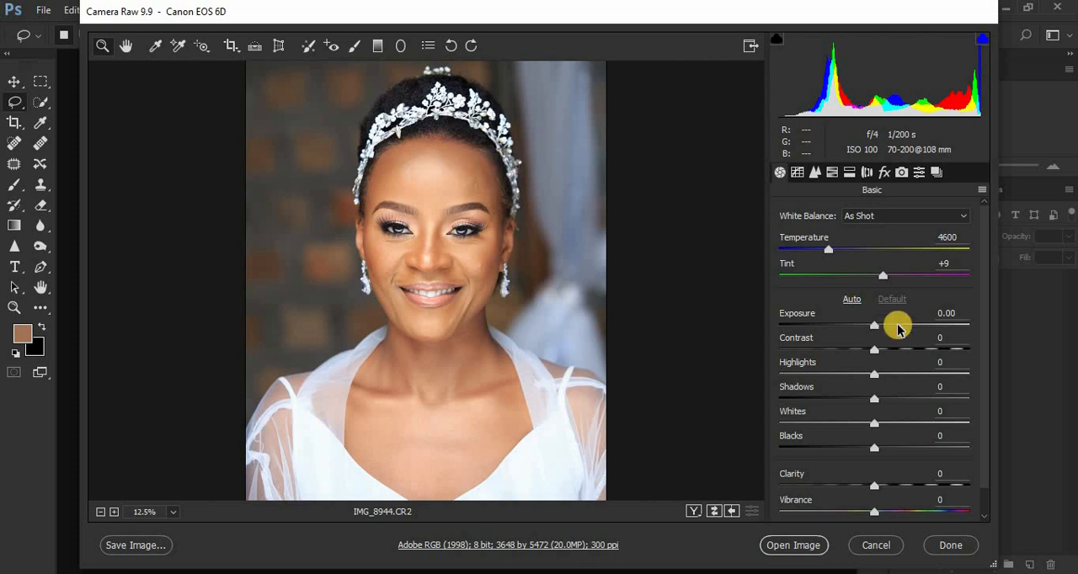
pyautogui.moveTo(816, 380); pyautogui.dragTo(790, 375)
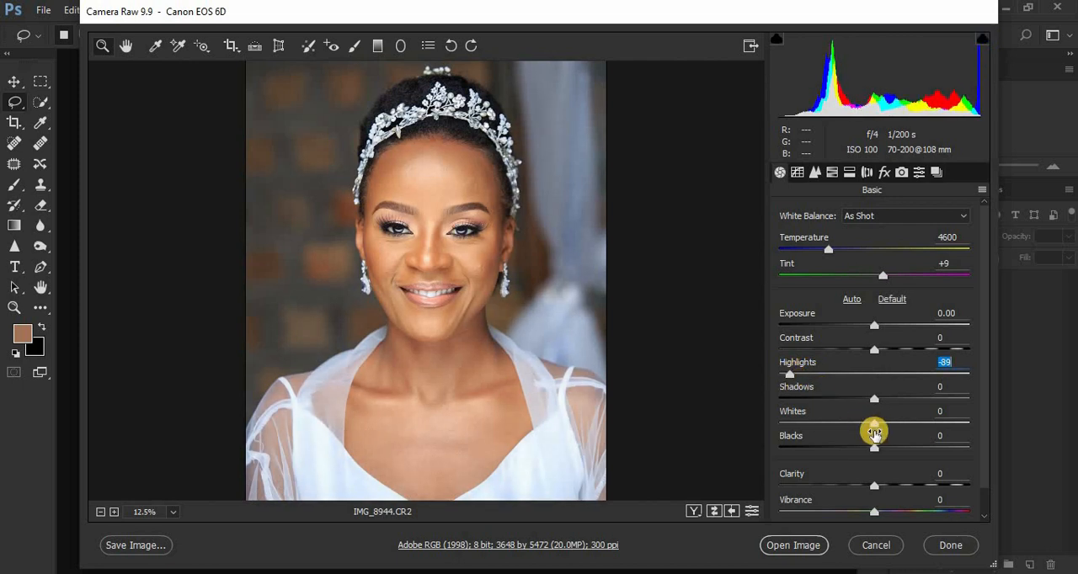
pyautogui.moveTo(844, 421); pyautogui.dragTo(805, 423)
pyautogui.moveTo(867, 446); pyautogui.dragTo(841, 448)
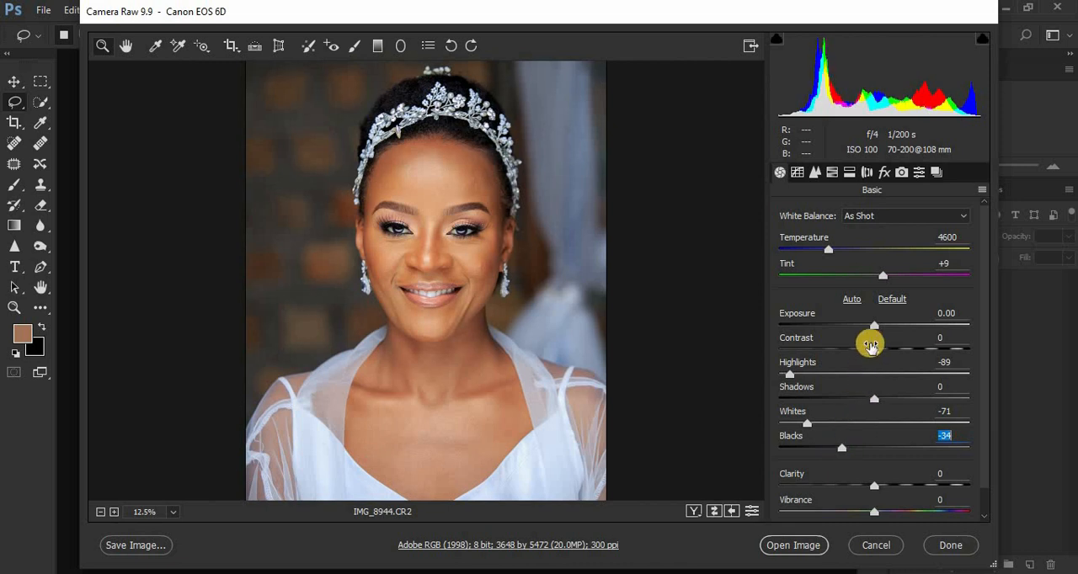
# Set contrast to +6, tint to +4 and clarity to +3, and open the developed image in Photoshop.
pyautogui.moveTo(873, 347); pyautogui.dragTo(878, 354)
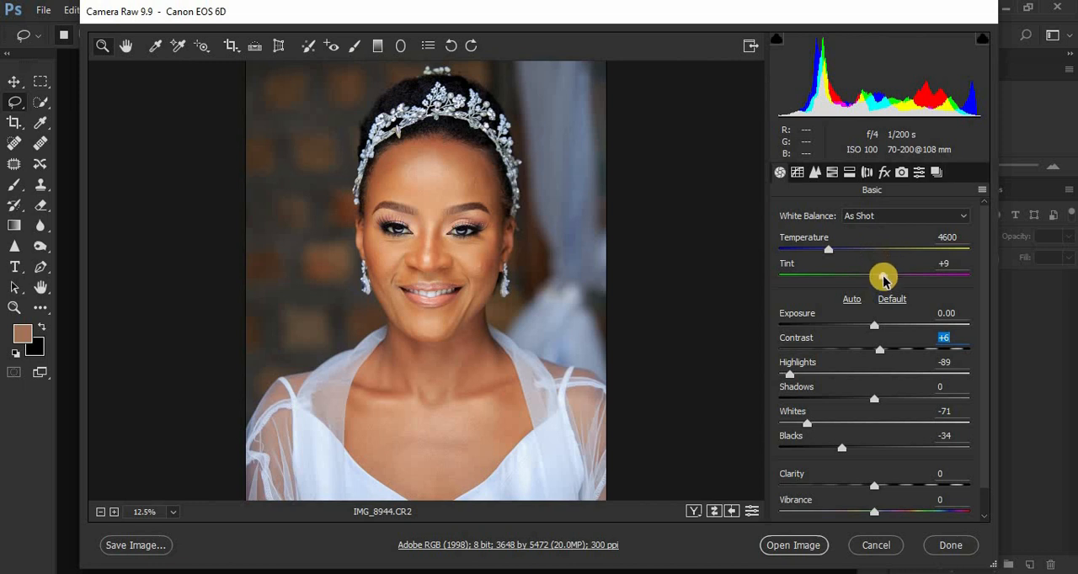
pyautogui.moveTo(883, 280); pyautogui.dragTo(878, 282)
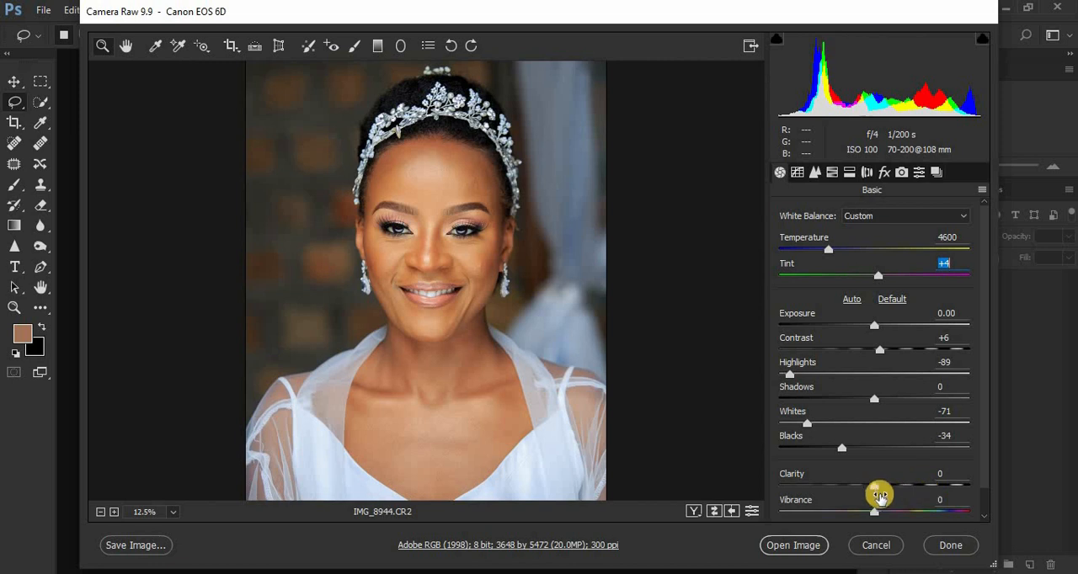
pyautogui.moveTo(874, 487); pyautogui.dragTo(876, 490)
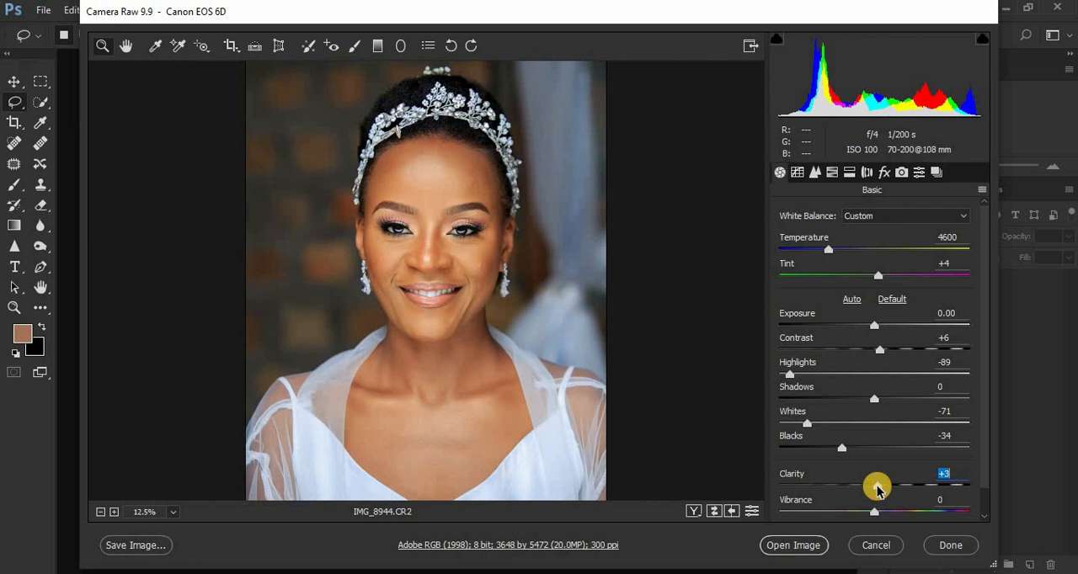
pyautogui.click(796, 545)
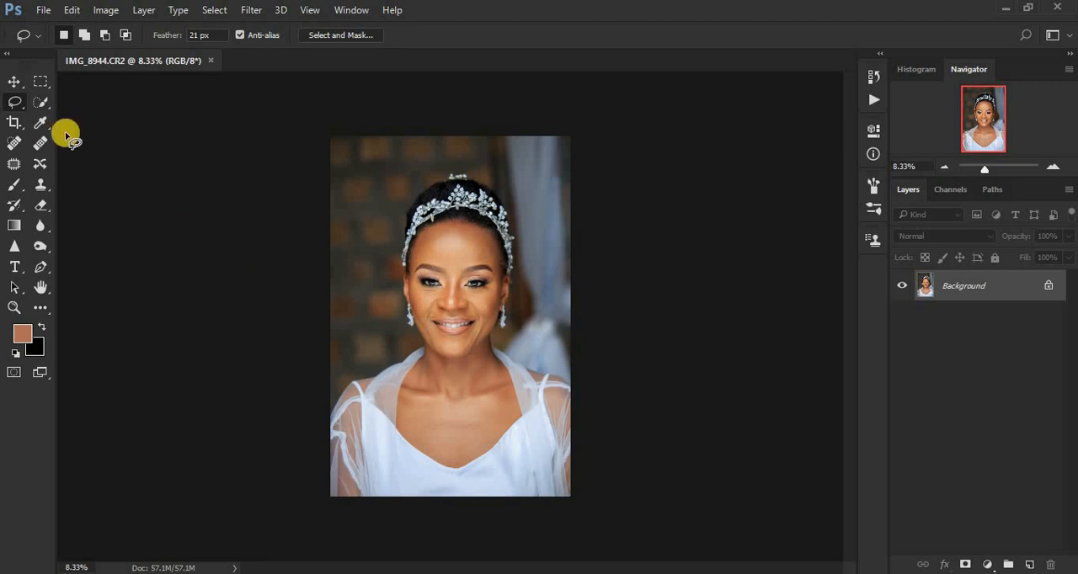
# Crop the portrait to an upright 4:5 (8:10) ratio that keeps the whole tiara in frame.
pyautogui.click(13, 123)
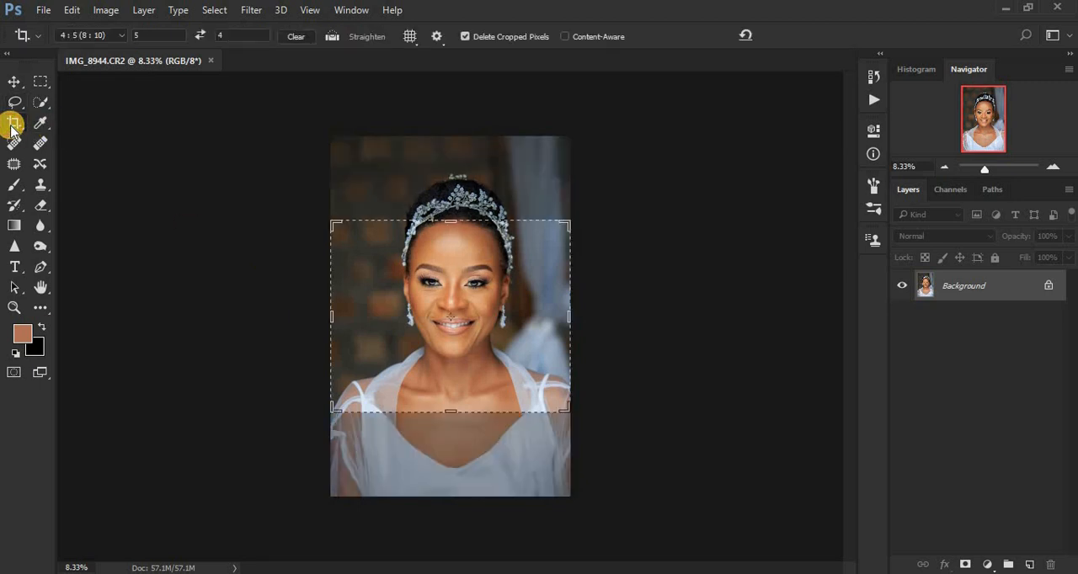
pyautogui.click(100, 37)
pyautogui.click(100, 37)
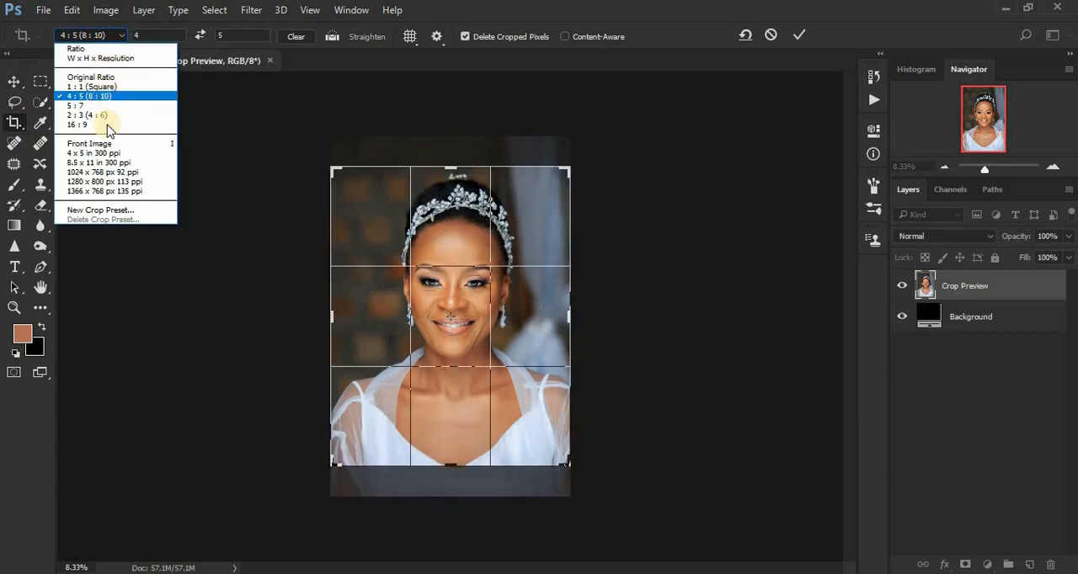
pyautogui.click(236, 102)
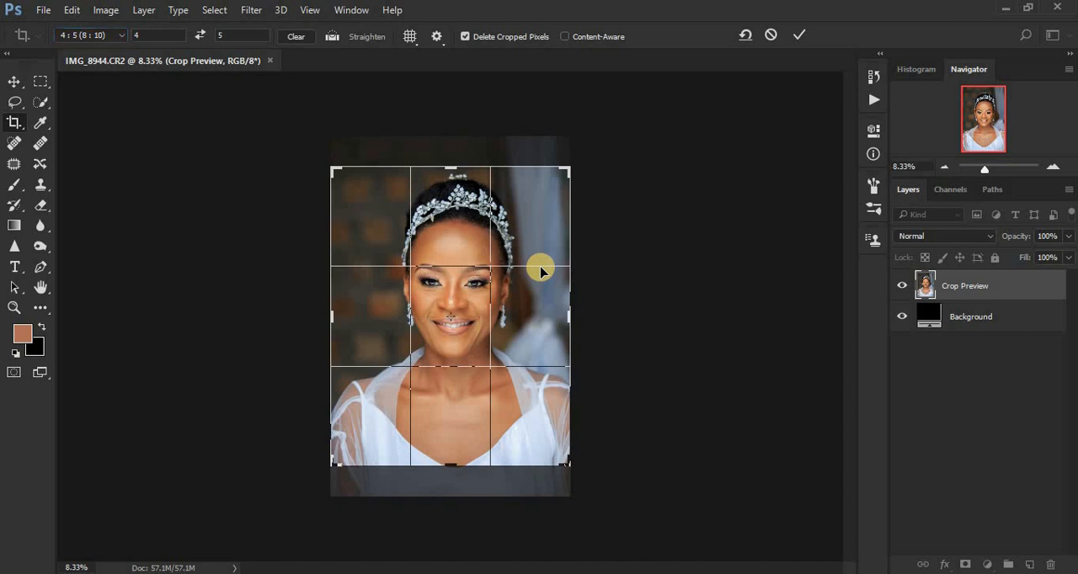
pyautogui.press('Return')
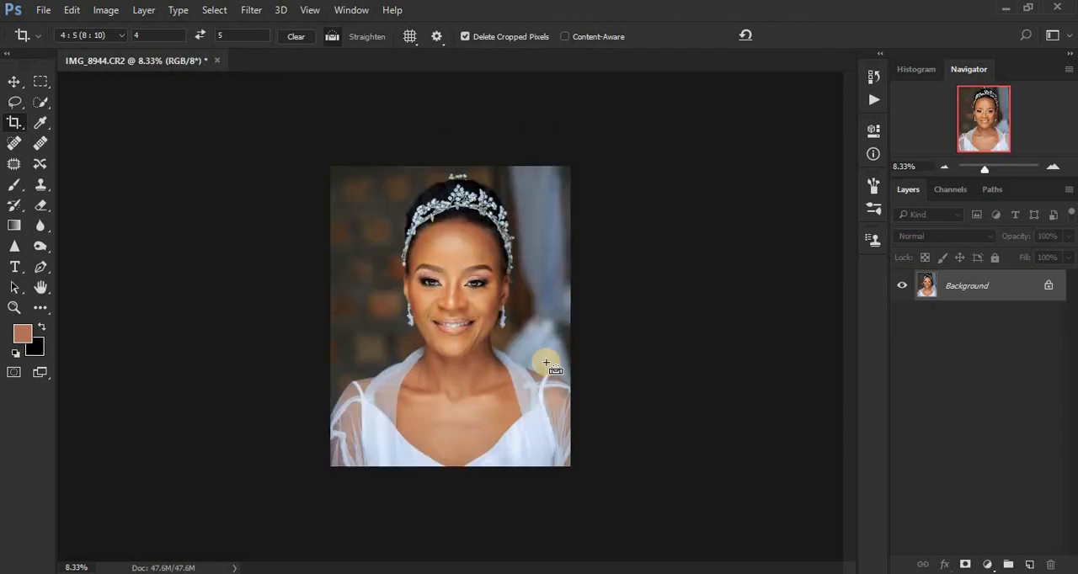
# Examine the bride's facial skin up close for blemishes and uneven texture, and return to the whole image.
pyautogui.hotkey('ctrl', '+')
pyautogui.hotkey('ctrl', '+')
pyautogui.hotkey('ctrl', '+')
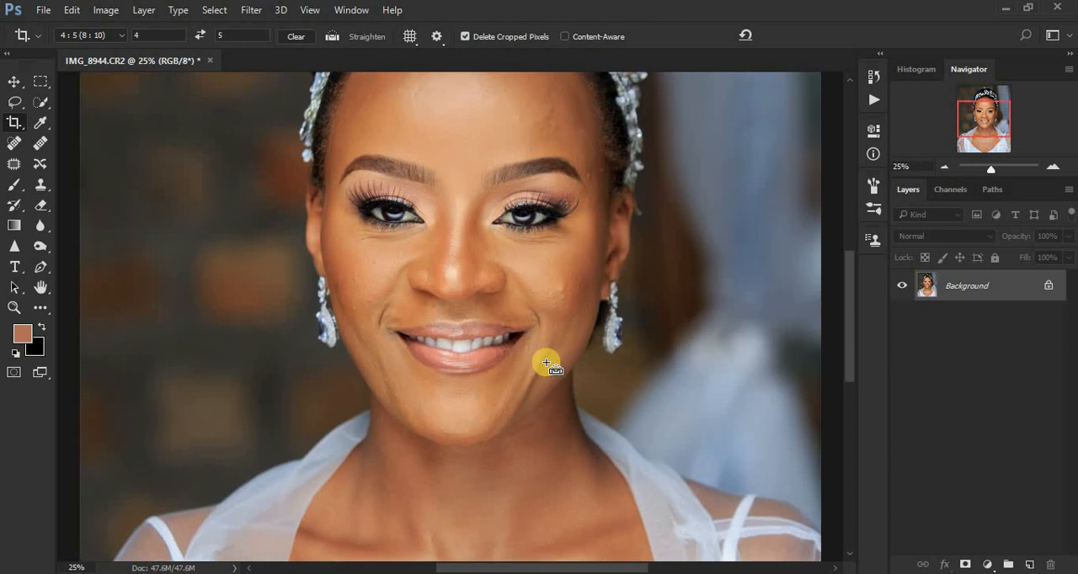
pyautogui.hotkey('ctrl', '+')
pyautogui.hotkey('ctrl', '+')
pyautogui.hotkey('ctrl', '-')
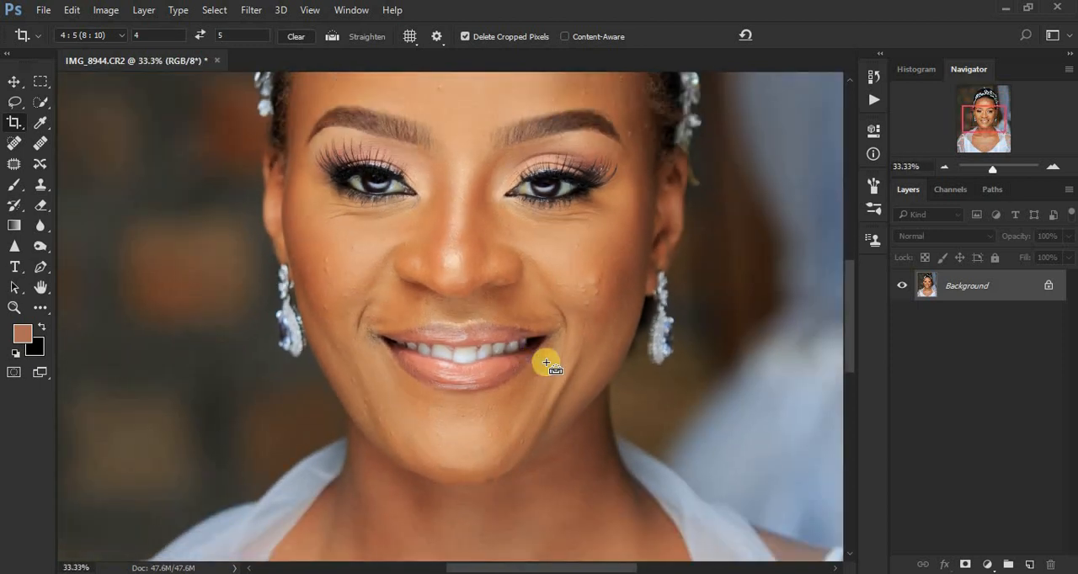
pyautogui.hotkey('ctrl', '-')
pyautogui.hotkey('ctrl', '-')
pyautogui.hotkey('ctrl', '-')
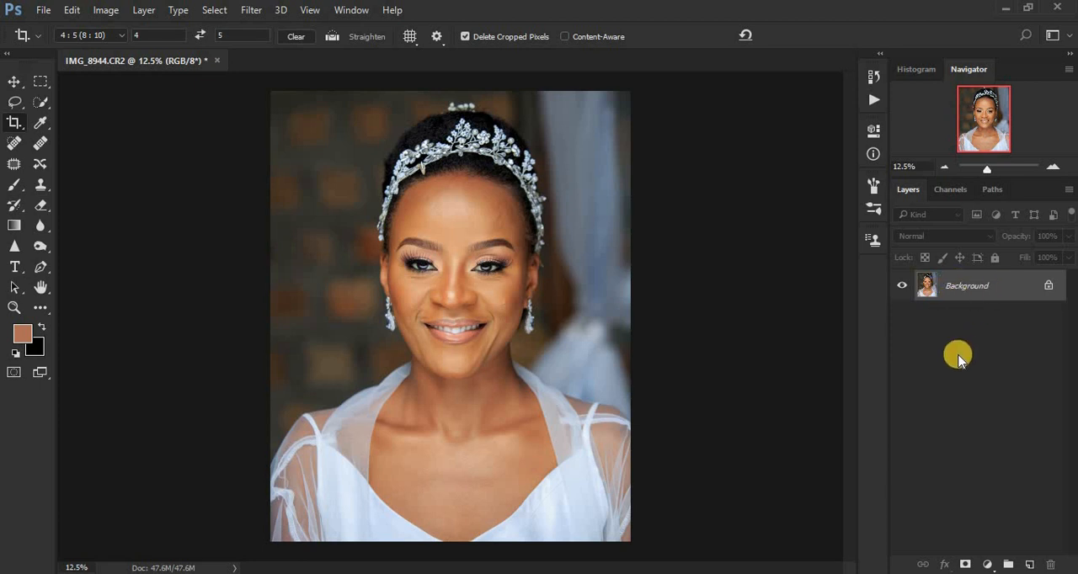
# Duplicate the background layer twice so that two copies of the portrait sit above it.
pyautogui.hotkey('ctrl', 'j')
pyautogui.hotkey('ctrl', 'j')
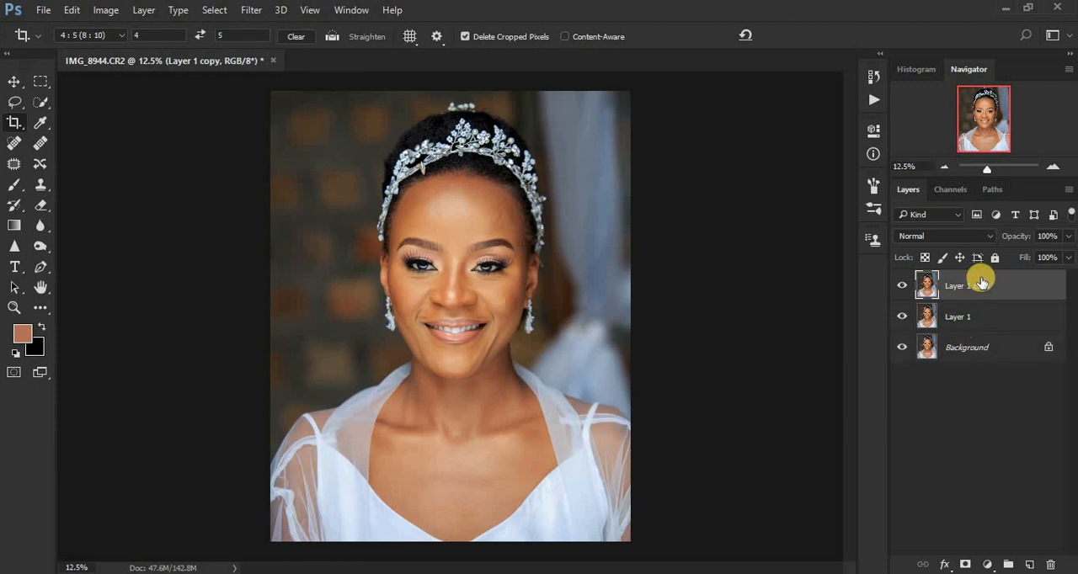
pyautogui.moveTo(980, 278); pyautogui.dragTo(1030, 564)
pyautogui.hotkey('ctrl', 'z')
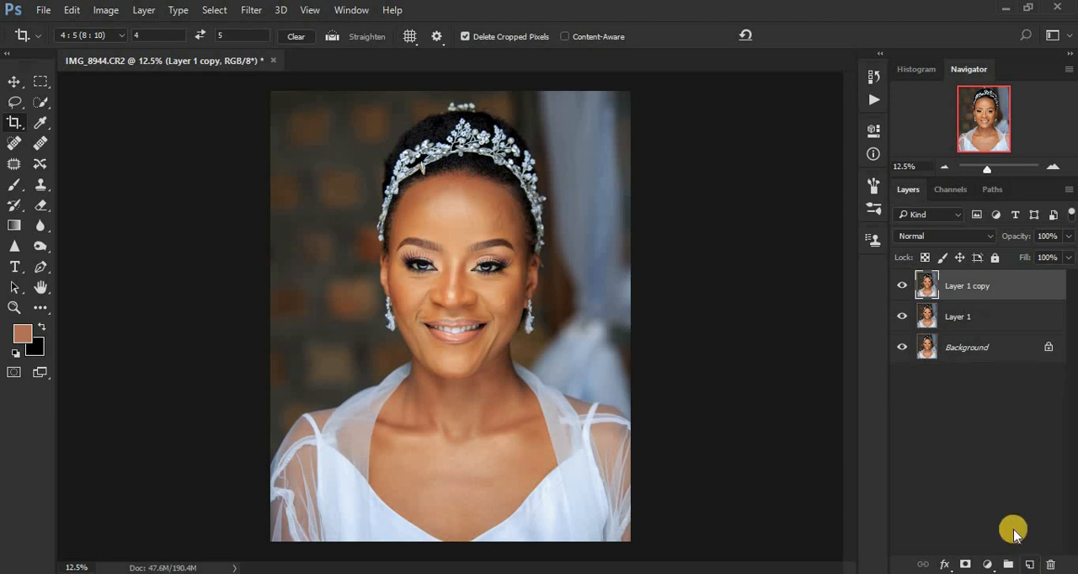
# Rename the lower duplicate layer as LOW FREQ.
pyautogui.doubleClick(954, 317)
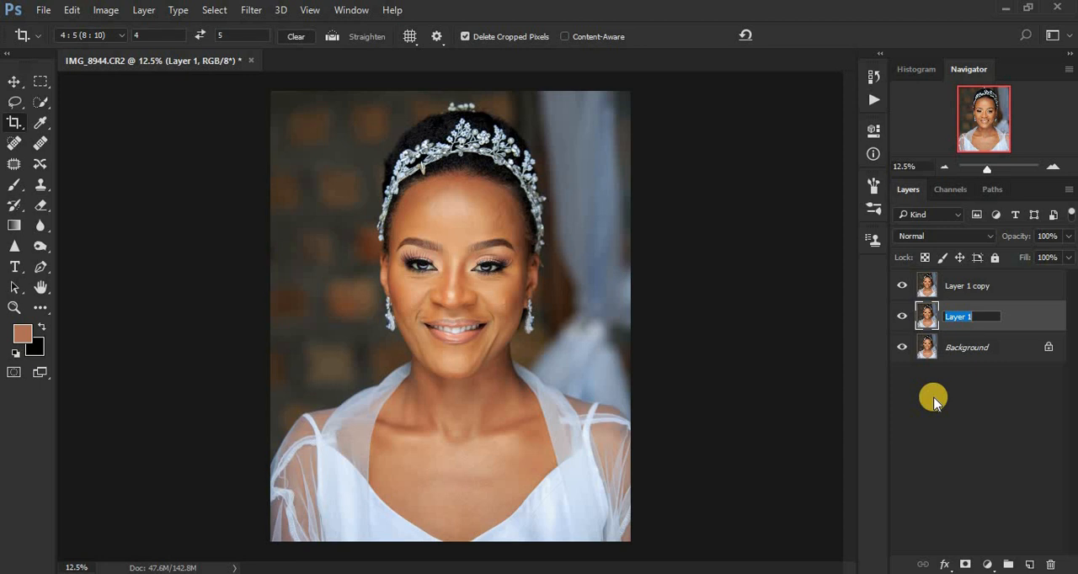
pyautogui.write('LOW FREQ')
pyautogui.press('Return')
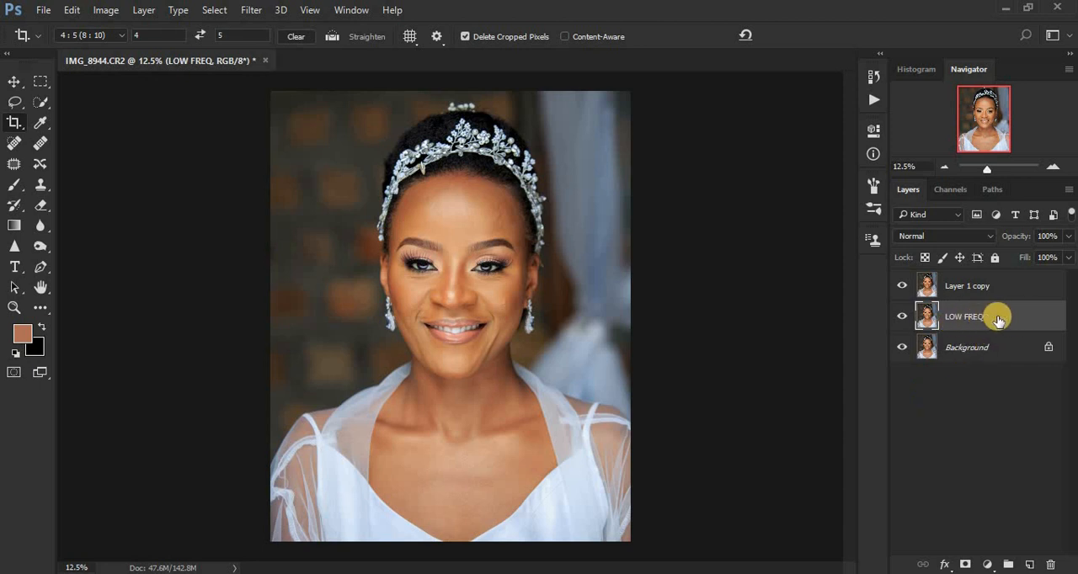
# Rename the upper duplicate layer as HIGH FREQ/TEXTURE.
pyautogui.doubleClick(957, 287)
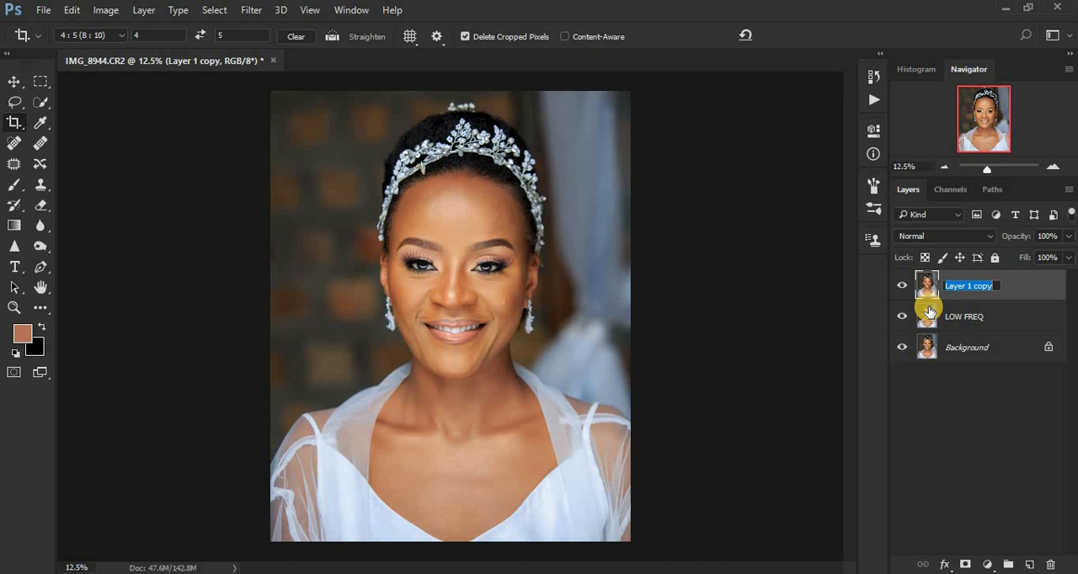
pyautogui.write('HIGH FRE')
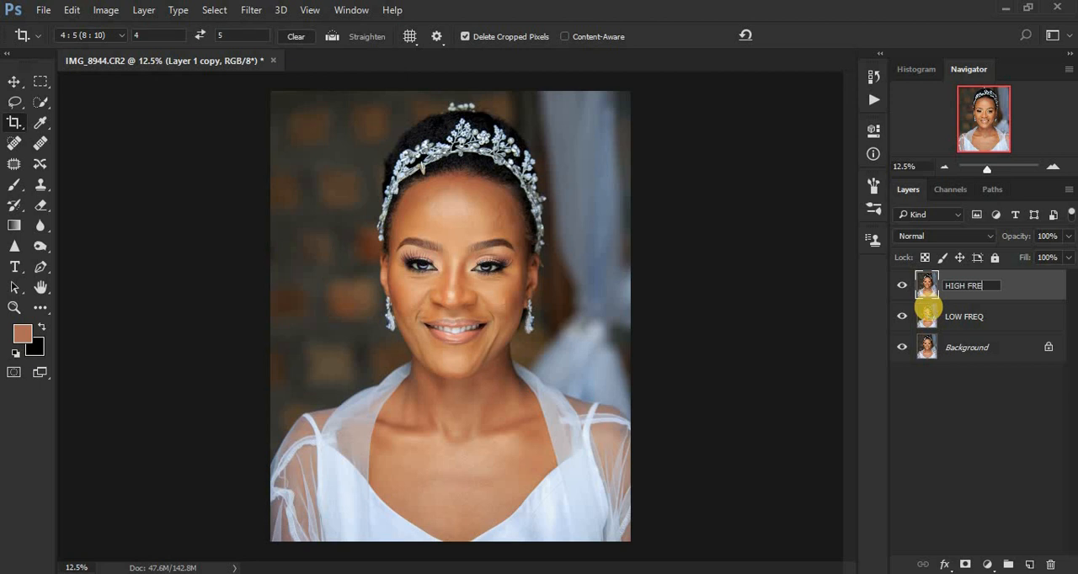
pyautogui.write('Q/TEXTURE')
pyautogui.press('Return')
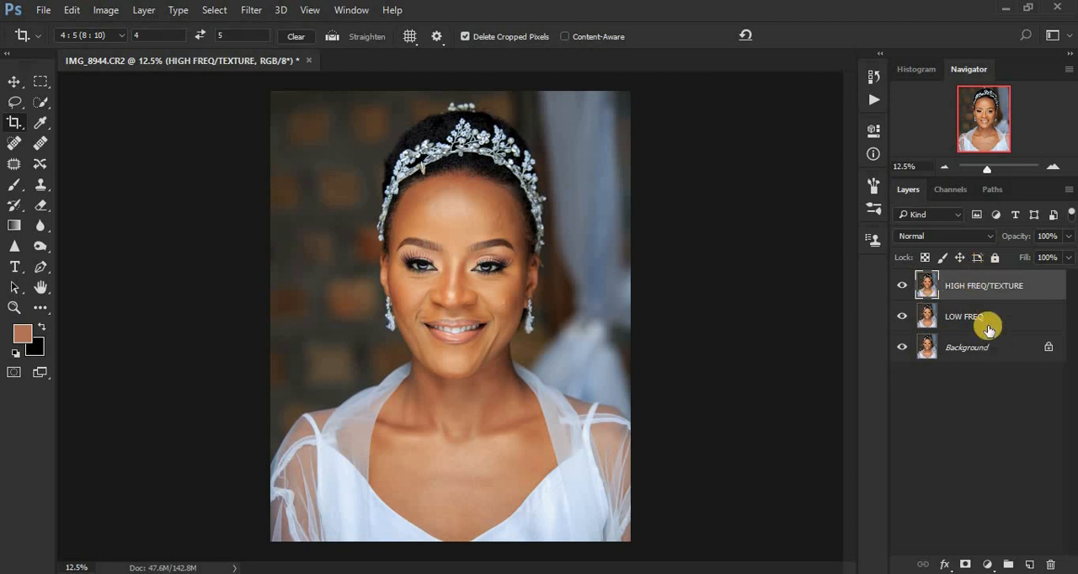
# Hide the HIGH FREQ/TEXTURE layer and start a Gaussian Blur on the LOW FREQ layer.
pyautogui.click(901, 286)
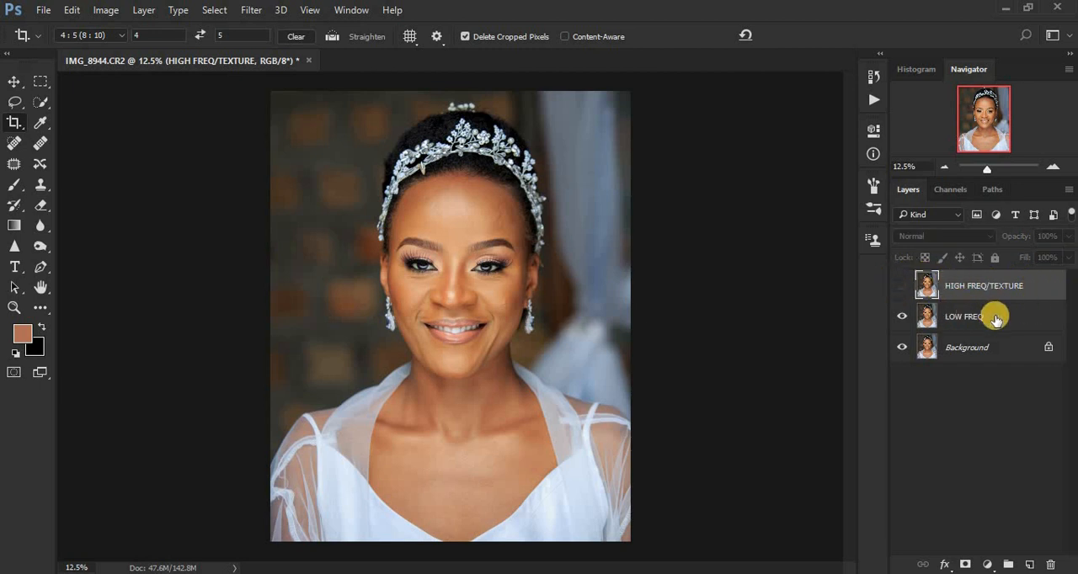
pyautogui.click(976, 319)
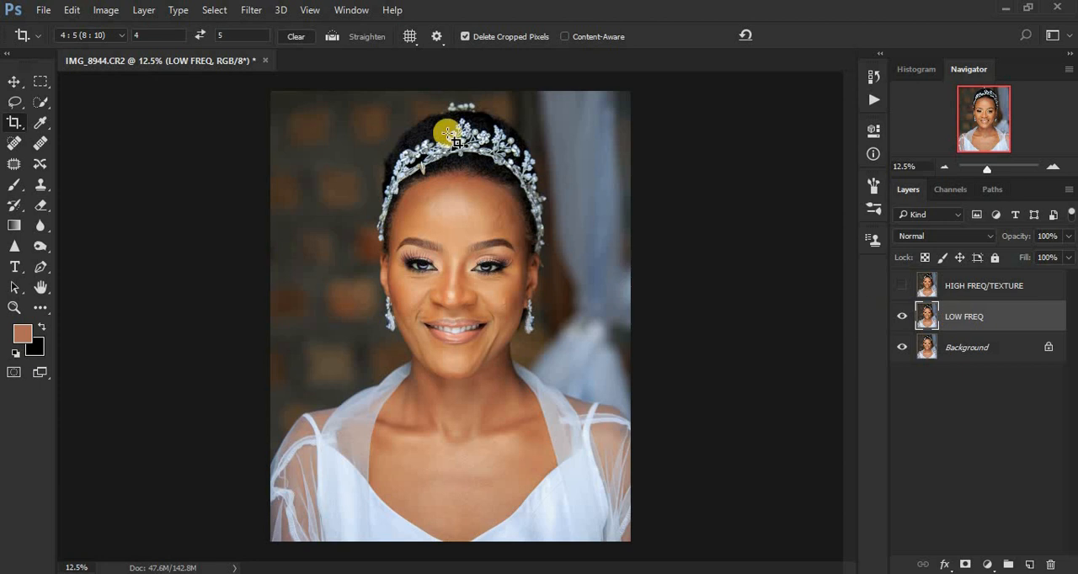
pyautogui.click(252, 10)
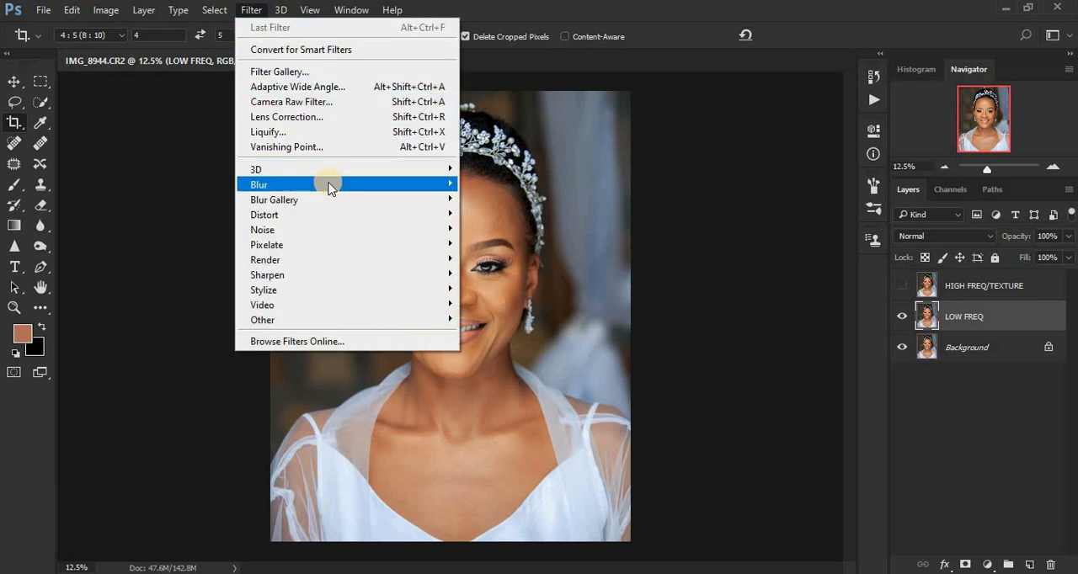
pyautogui.moveTo(433, 185)
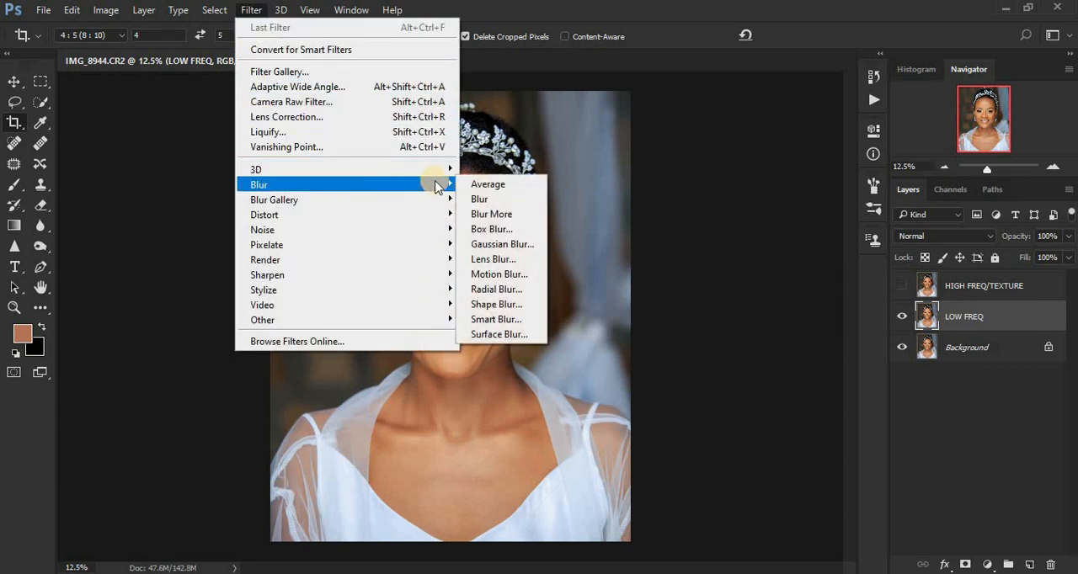
pyautogui.click(502, 245)
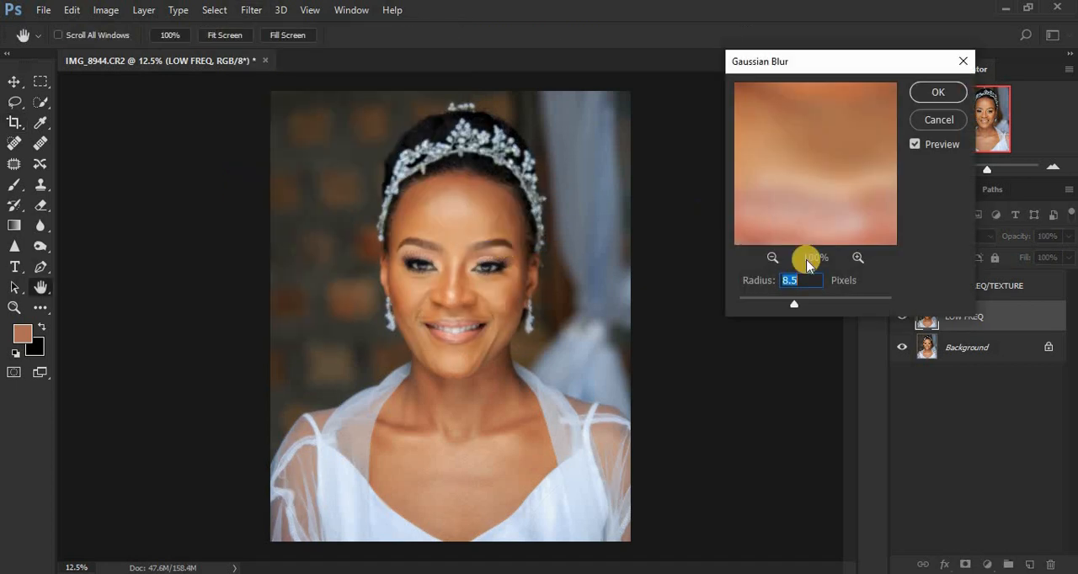
# Lower the Gaussian Blur radius to 0.1 pixels and examine the facial skin in the filter preview at 33%.
pyautogui.moveTo(791, 304); pyautogui.dragTo(705, 291)
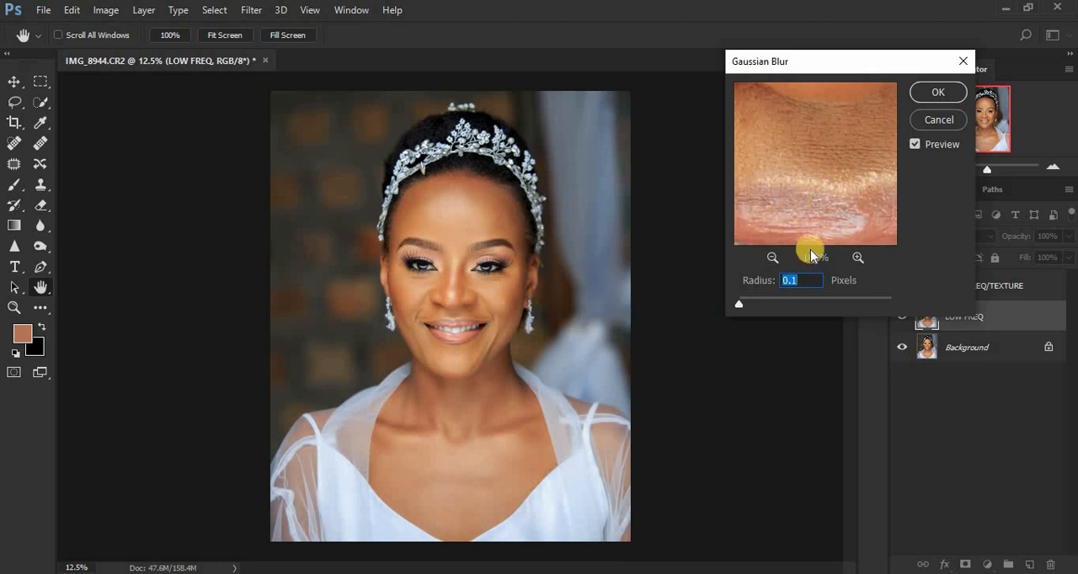
pyautogui.click(768, 261)
pyautogui.click(768, 261)
pyautogui.click(768, 260)
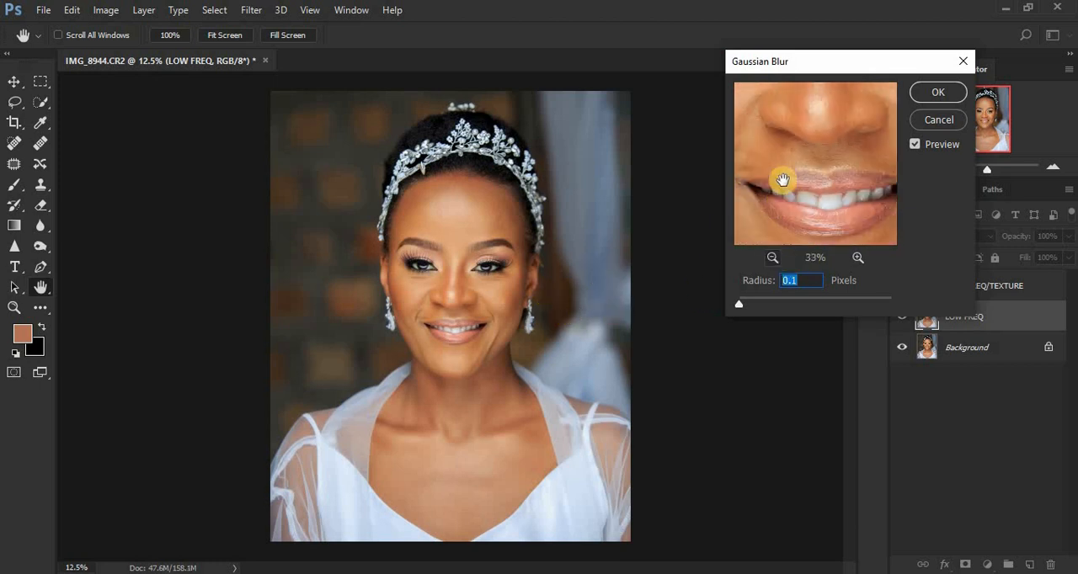
pyautogui.moveTo(791, 163); pyautogui.dragTo(847, 282)
pyautogui.moveTo(822, 189)
pyautogui.mouseDown()
pyautogui.moveTo(828, 144)
pyautogui.moveTo(734, 159)
pyautogui.mouseUp()
pyautogui.moveTo(818, 205); pyautogui.dragTo(834, 253)
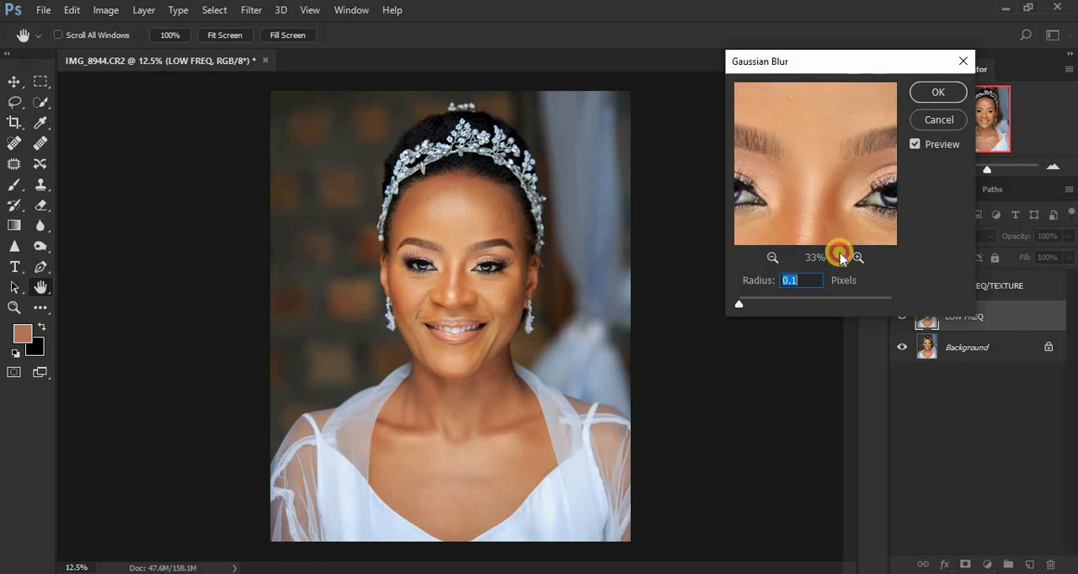
pyautogui.moveTo(803, 188); pyautogui.dragTo(839, 143)
pyautogui.moveTo(805, 185); pyautogui.dragTo(846, 144)
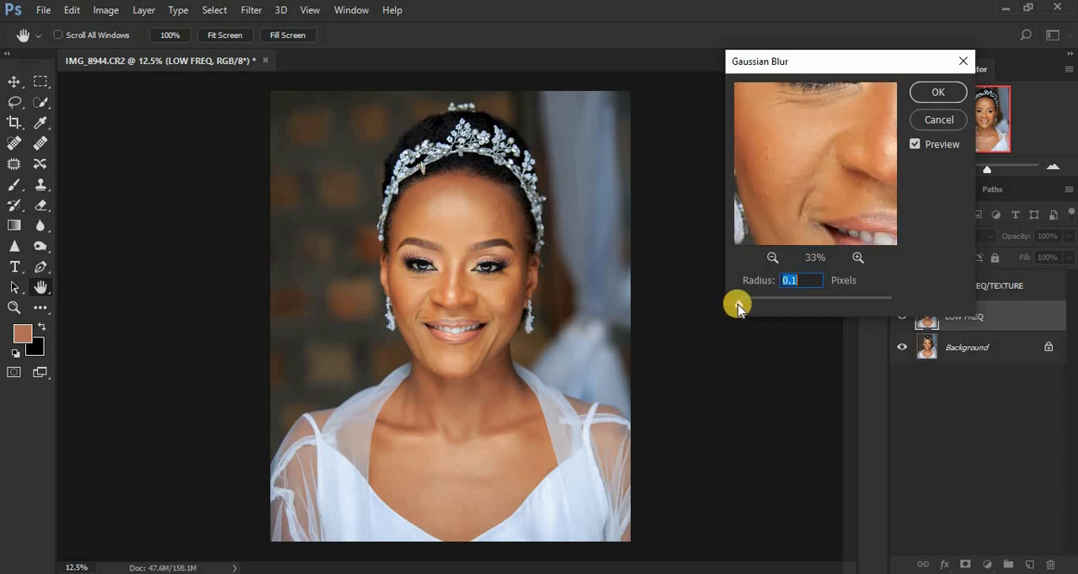
# Apply the Gaussian Blur to the LOW FREQ layer with a radius of 6.5 pixels.
pyautogui.moveTo(737, 307); pyautogui.dragTo(749, 305)
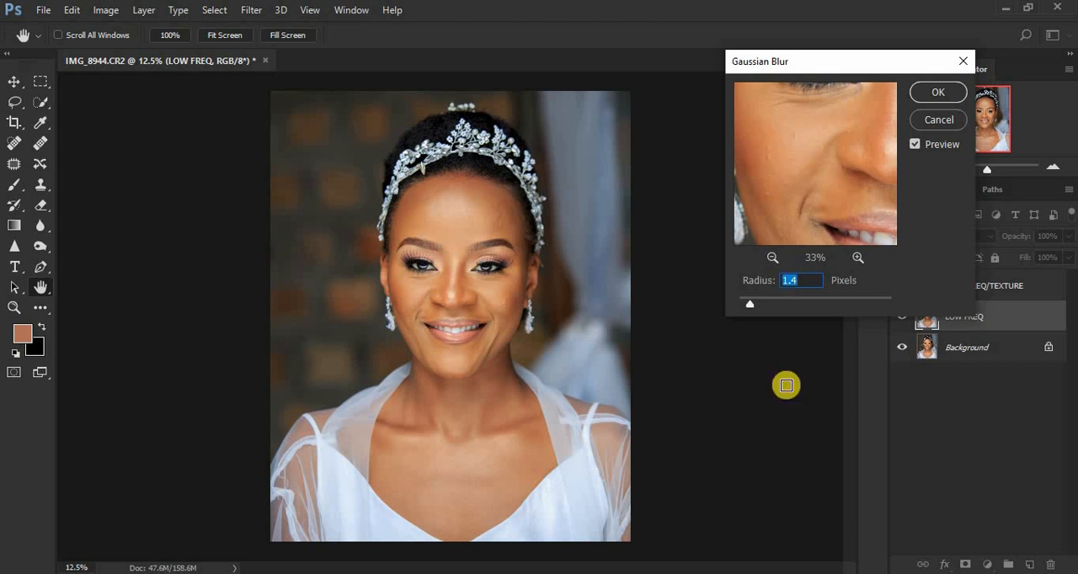
pyautogui.moveTo(749, 304); pyautogui.dragTo(787, 310)
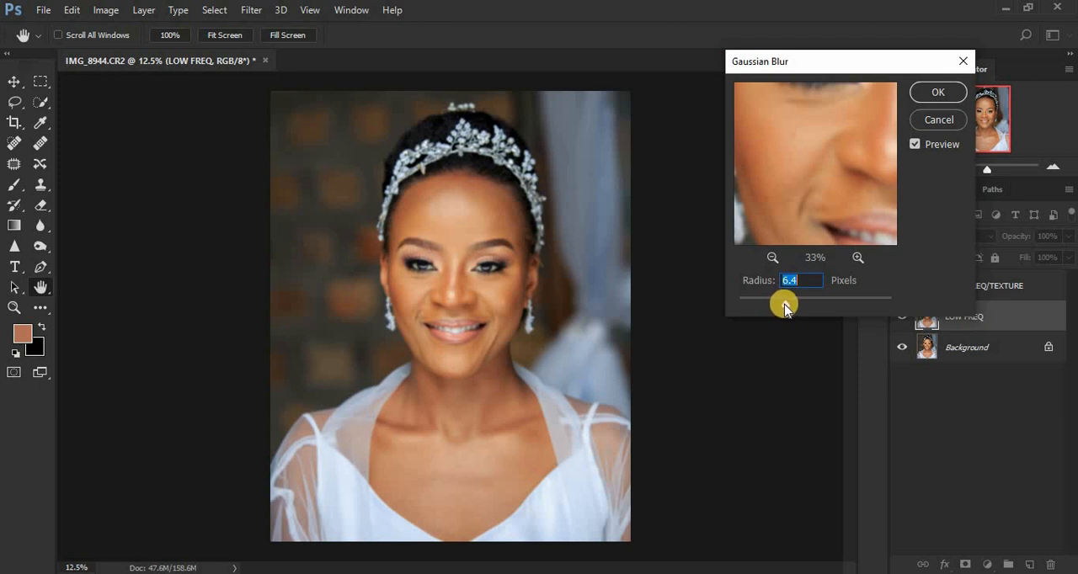
pyautogui.moveTo(782, 308); pyautogui.dragTo(785, 306)
pyautogui.click(786, 306)
pyautogui.moveTo(785, 305); pyautogui.dragTo(783, 305)
pyautogui.write('6.5')
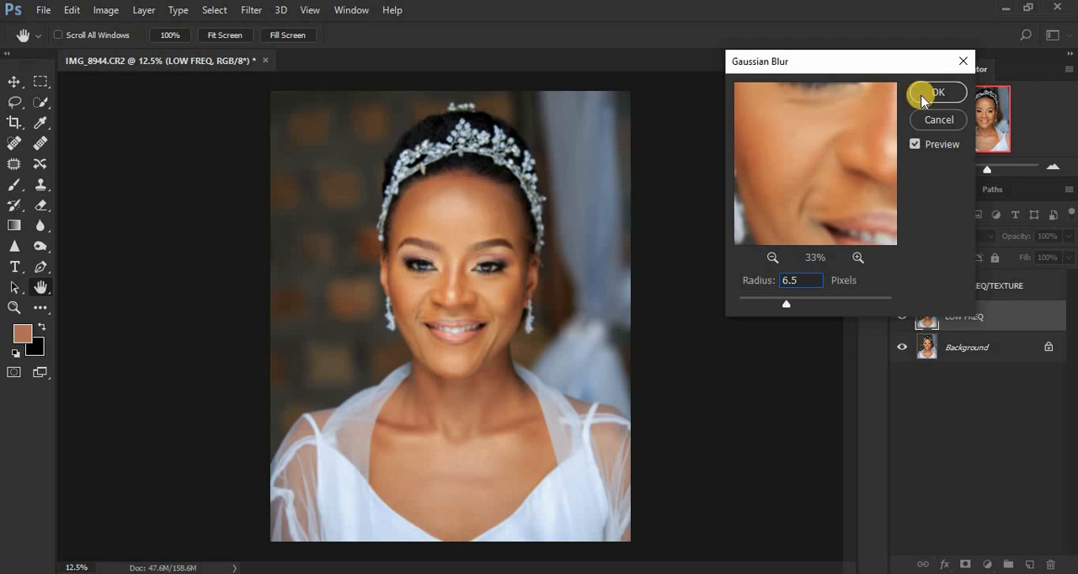
pyautogui.click(935, 93)
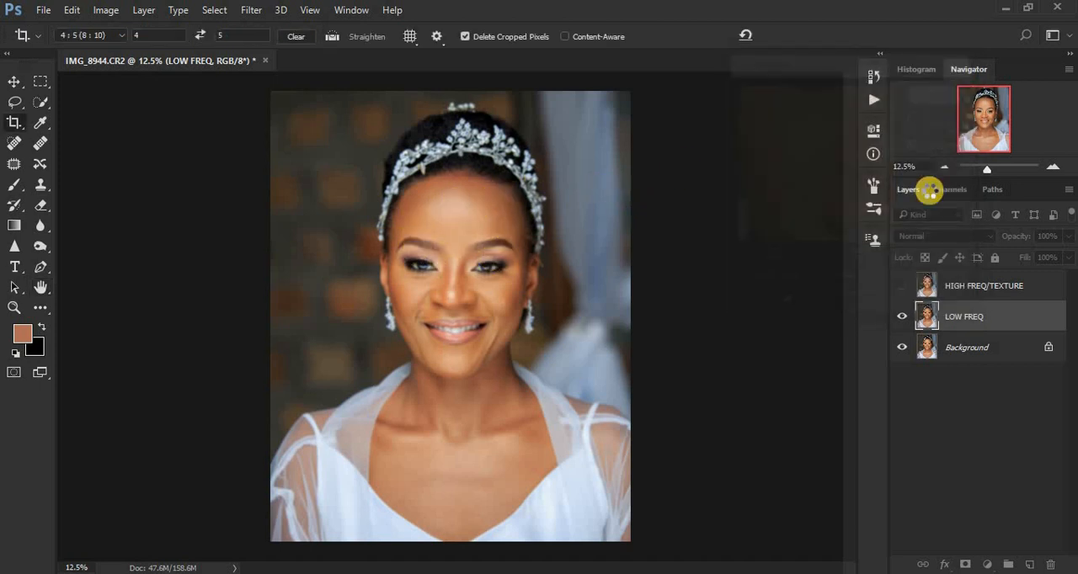
# Show the HIGH FREQ/TEXTURE layer and run Apply Image on it with LOW FREQ as source layer, Subtract blending, scale 2 and offset 128.
pyautogui.click(902, 286)
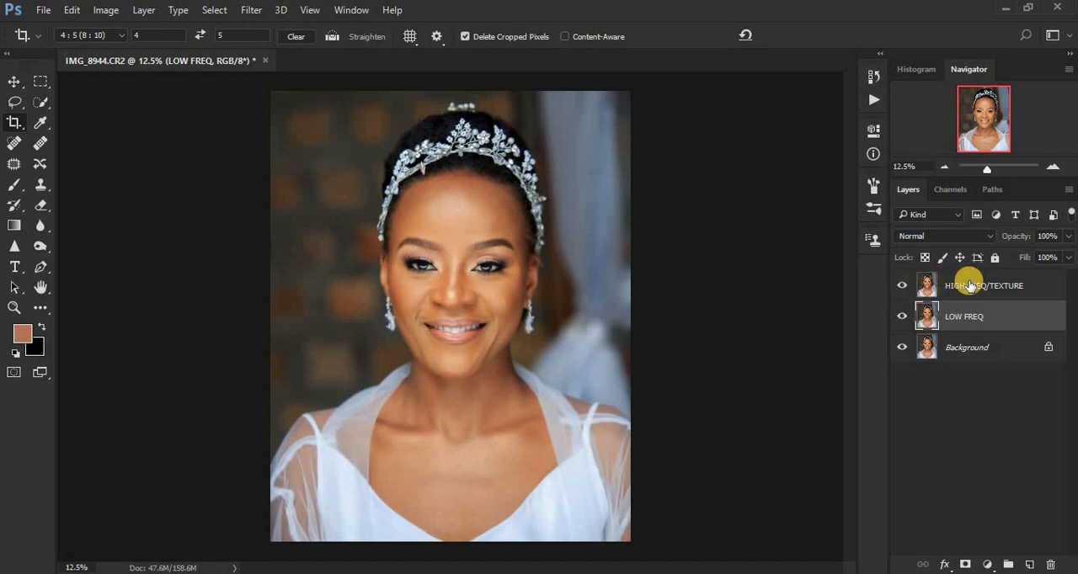
pyautogui.click(968, 286)
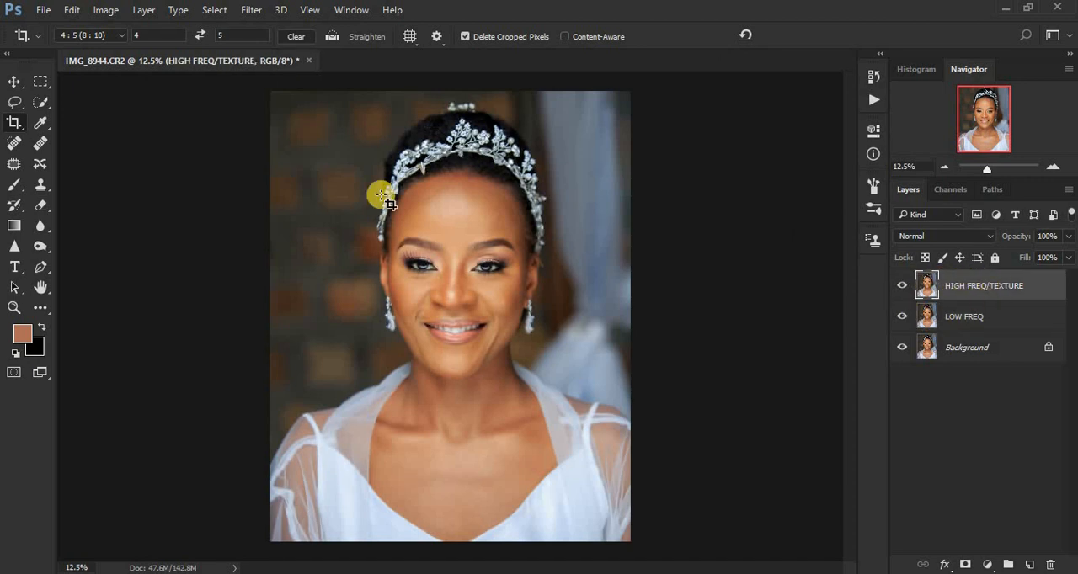
pyautogui.click(104, 10)
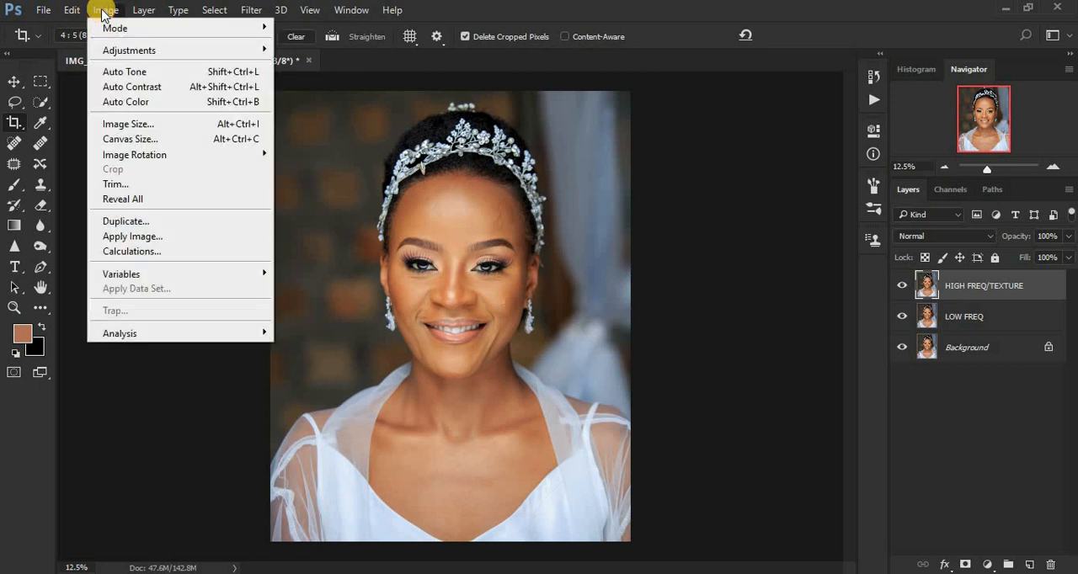
pyautogui.click(145, 238)
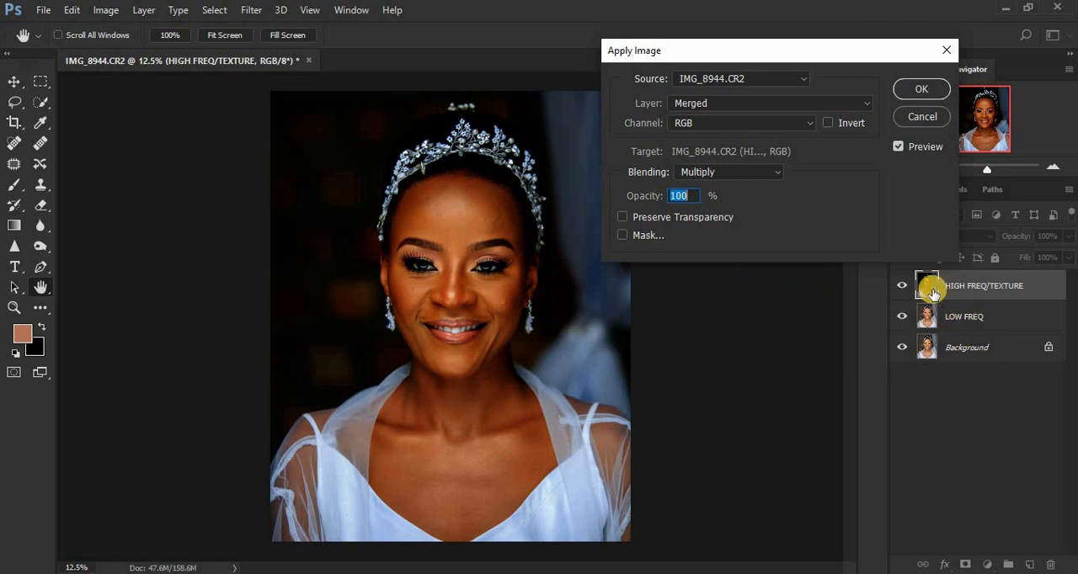
pyautogui.click(740, 104)
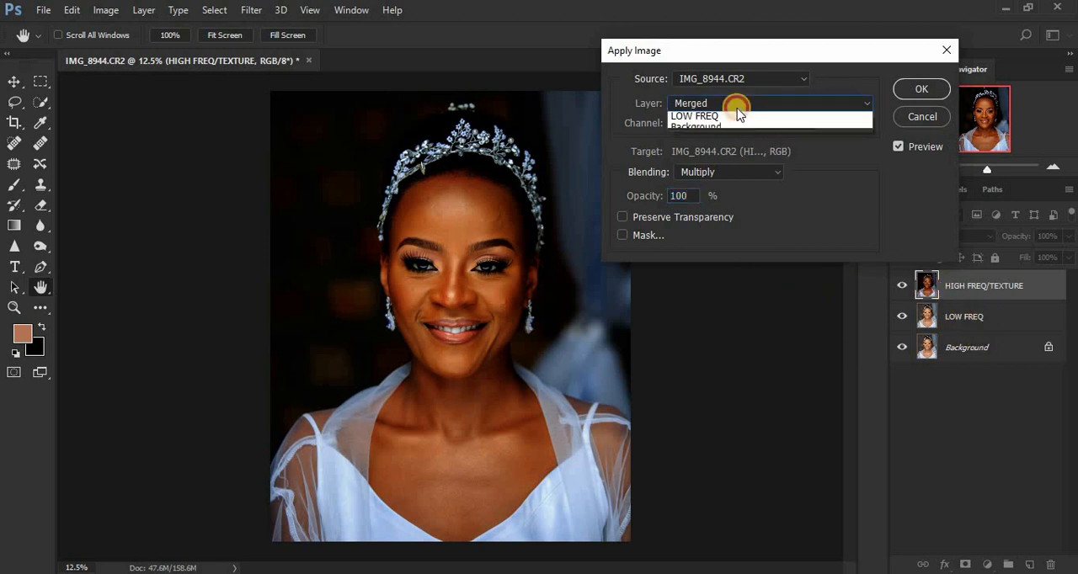
pyautogui.click(735, 152)
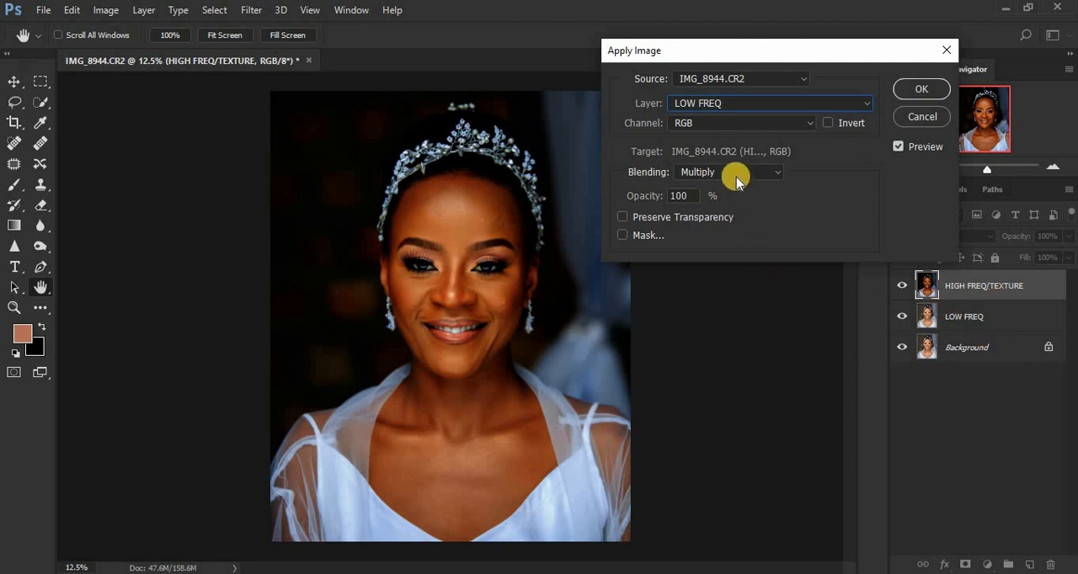
pyautogui.click(736, 176)
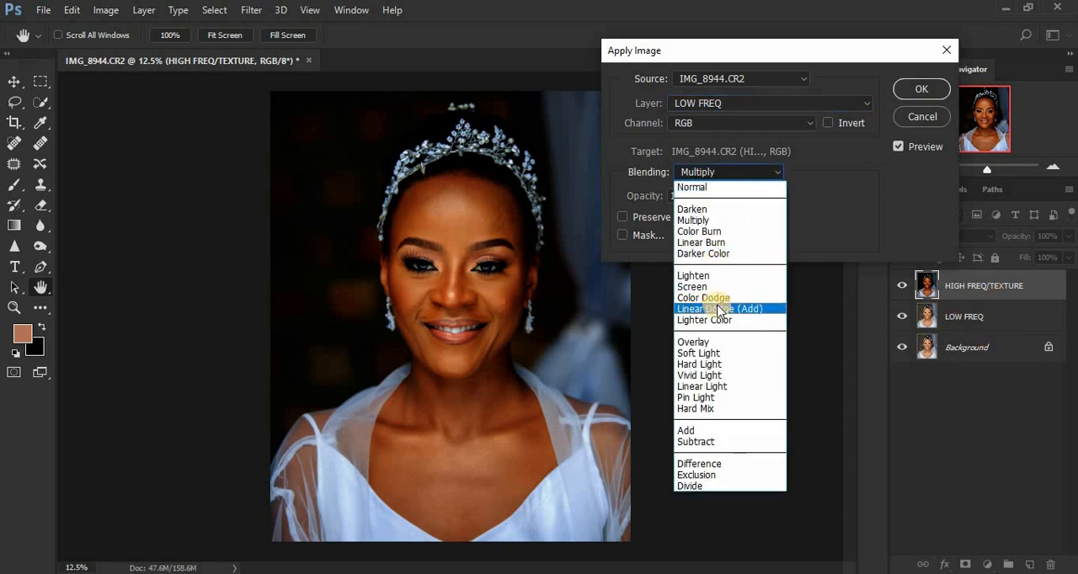
pyautogui.click(705, 441)
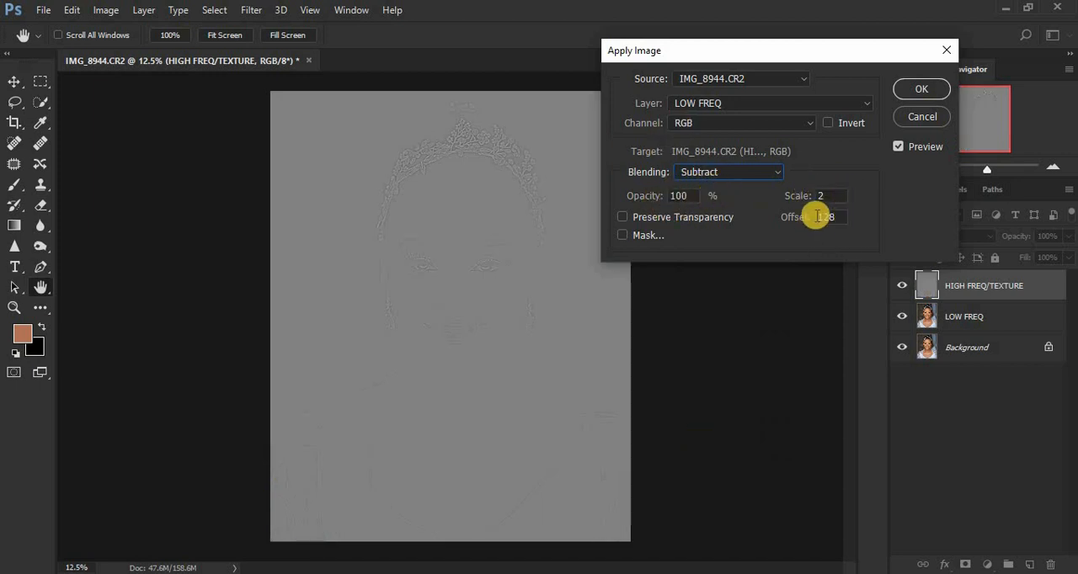
pyautogui.click(914, 91)
# Set the blend mode of the HIGH FREQ/TEXTURE layer to Linear Light.
pyautogui.press('c')
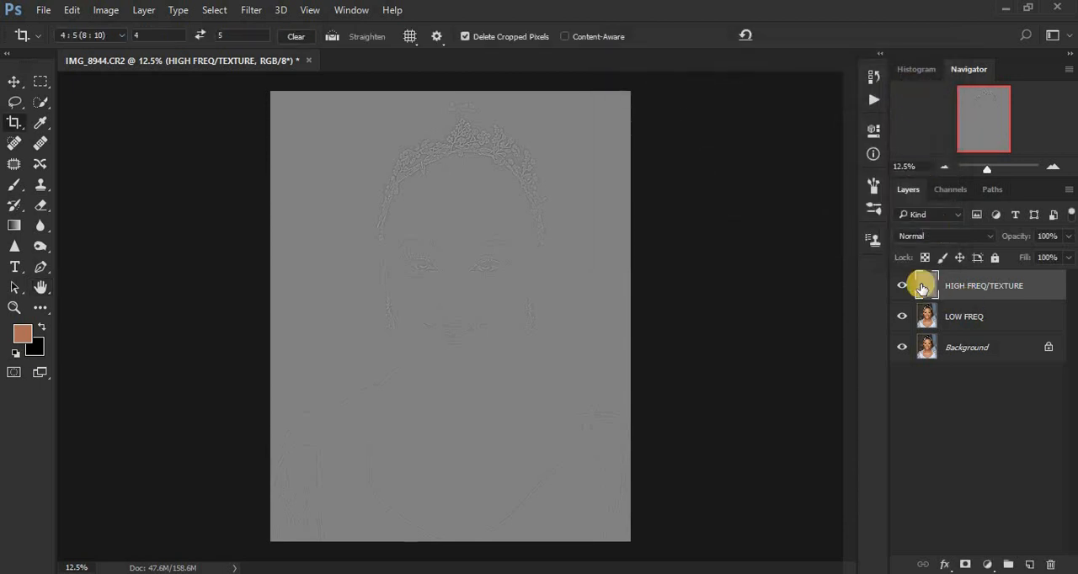
pyautogui.click(922, 237)
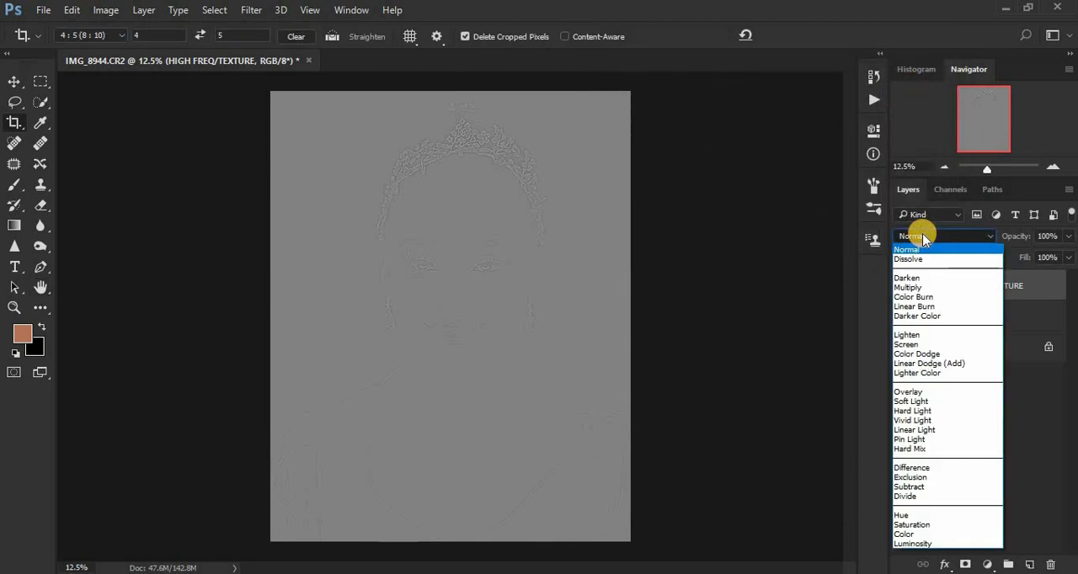
pyautogui.click(912, 431)
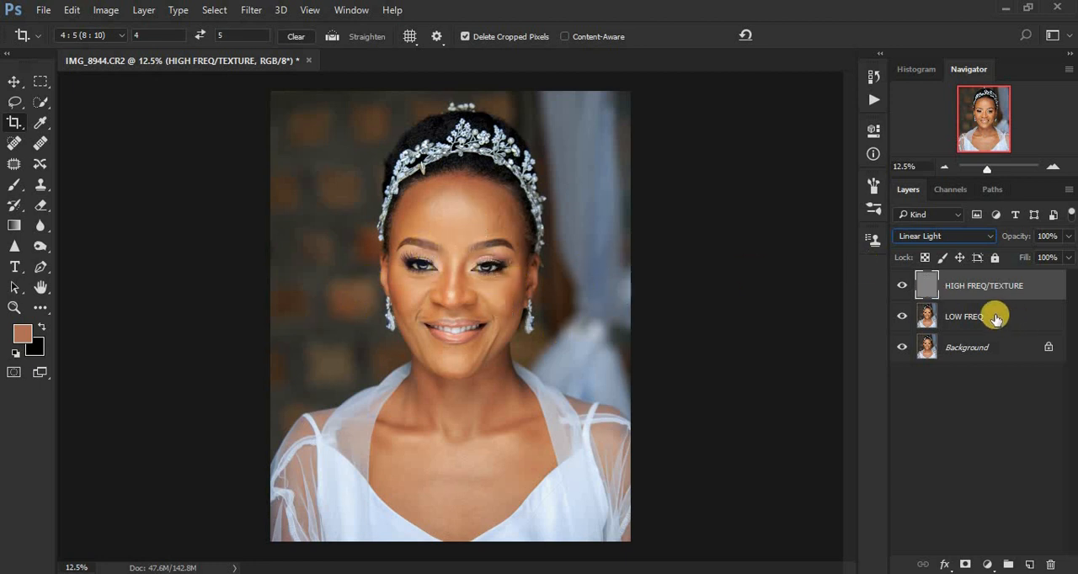
# Group the HIGH FREQ/TEXTURE and LOW FREQ layers and name the group FREQ SEP.
pyautogui.keyDown('ctrl'); pyautogui.click(995, 317); pyautogui.keyUp('ctrl')
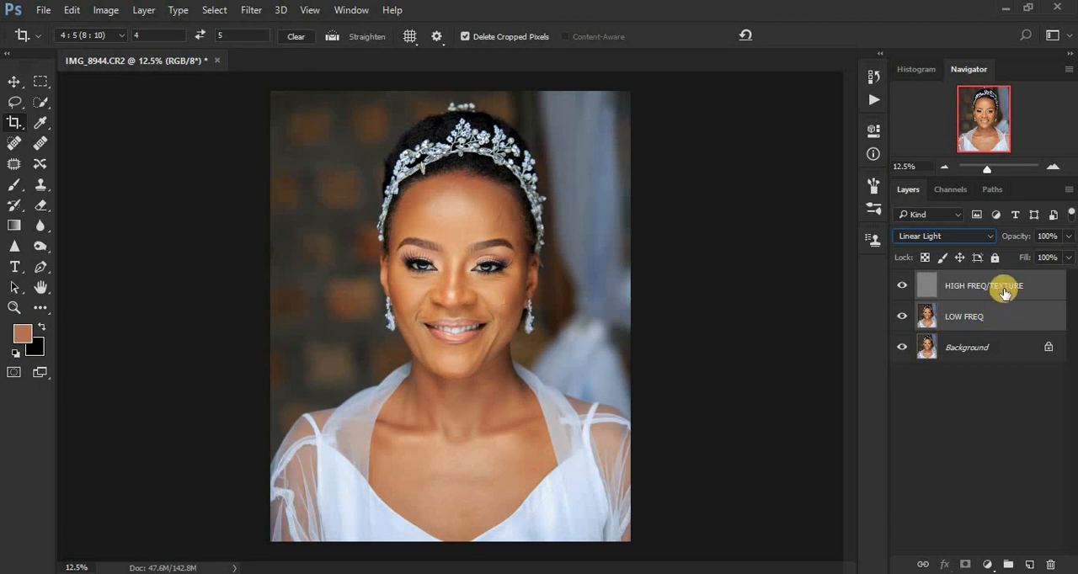
pyautogui.moveTo(1001, 291); pyautogui.dragTo(1008, 563)
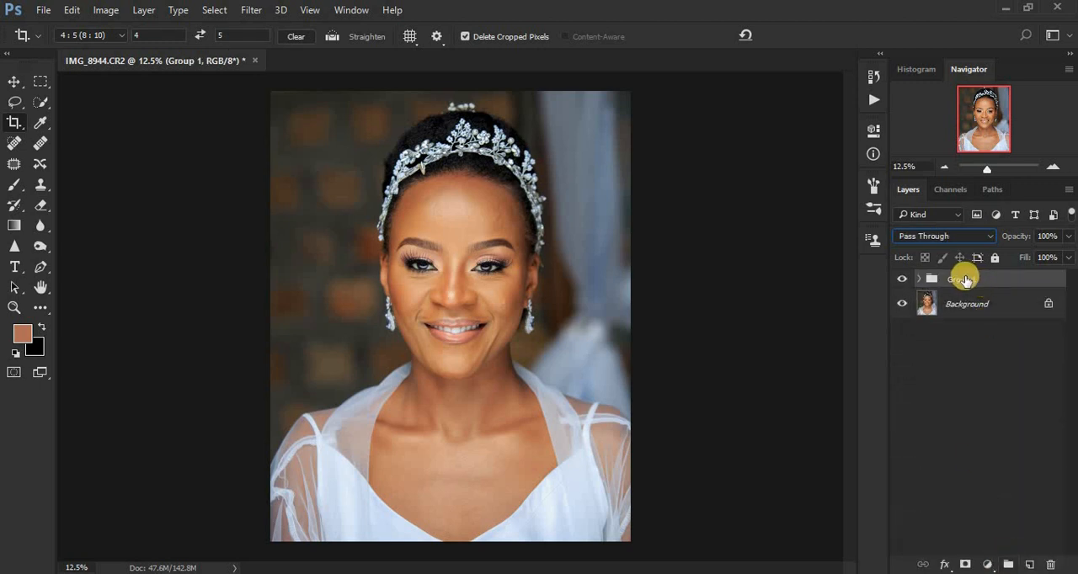
pyautogui.doubleClick(963, 279)
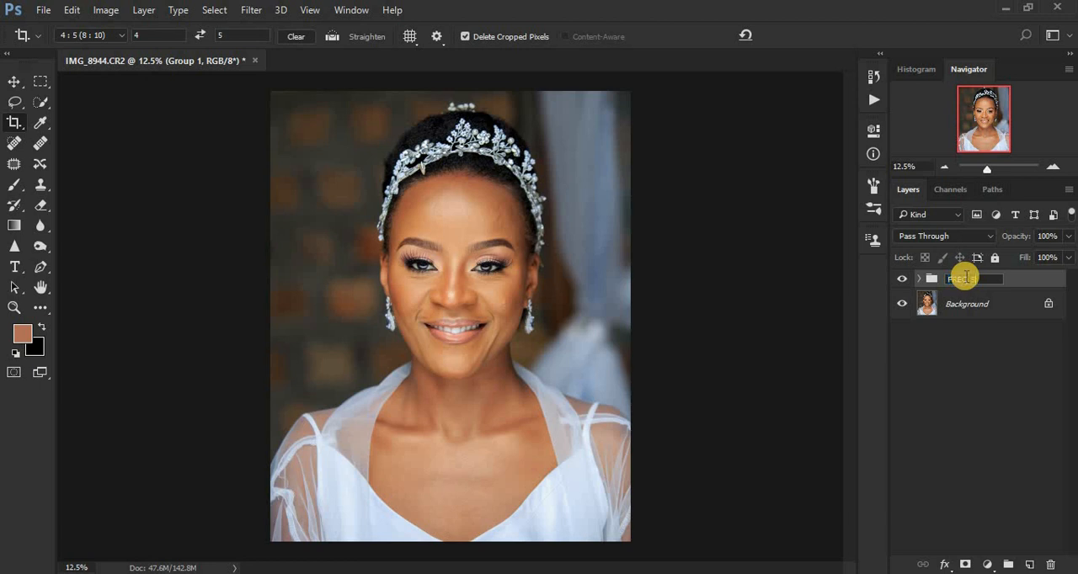
pyautogui.write('FREQ SEP')
pyautogui.press('Return')
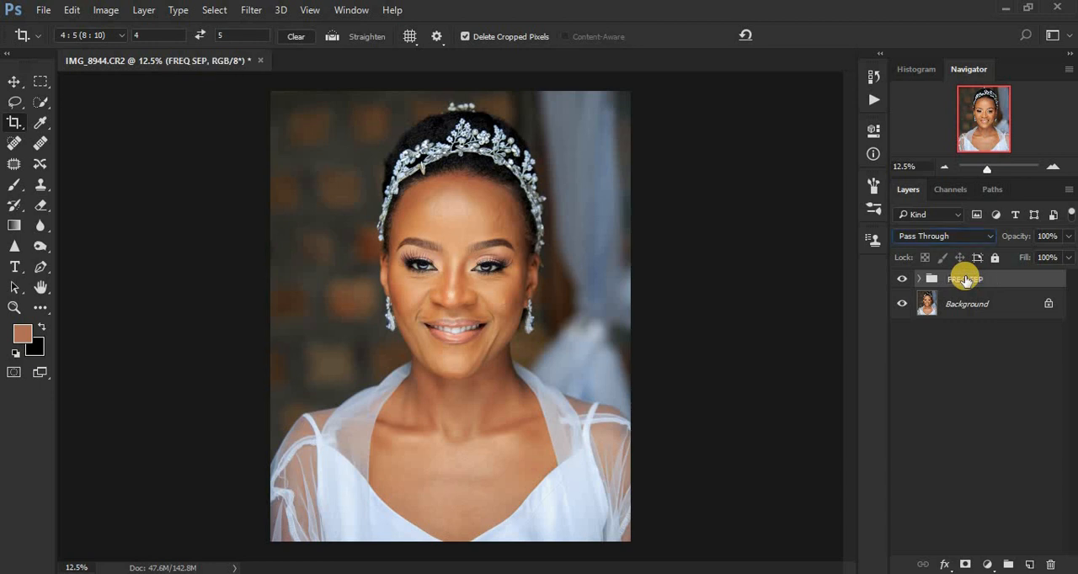
# Add a Black & White adjustment layer above HIGH FREQ/TEXTURE inside the FREQ SEP group and set its Reds to -66.
pyautogui.click(921, 280)
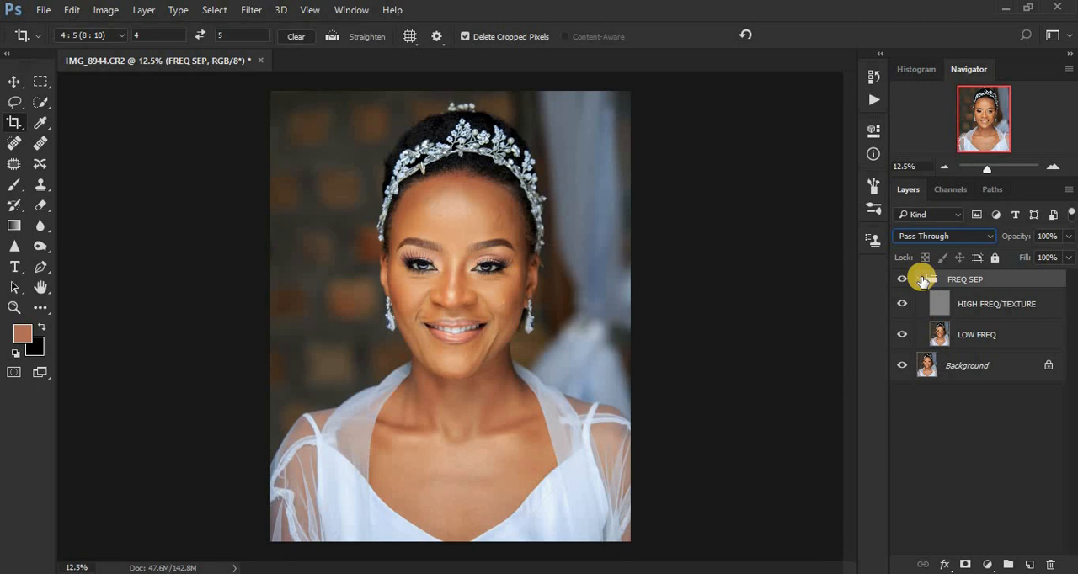
pyautogui.click(941, 309)
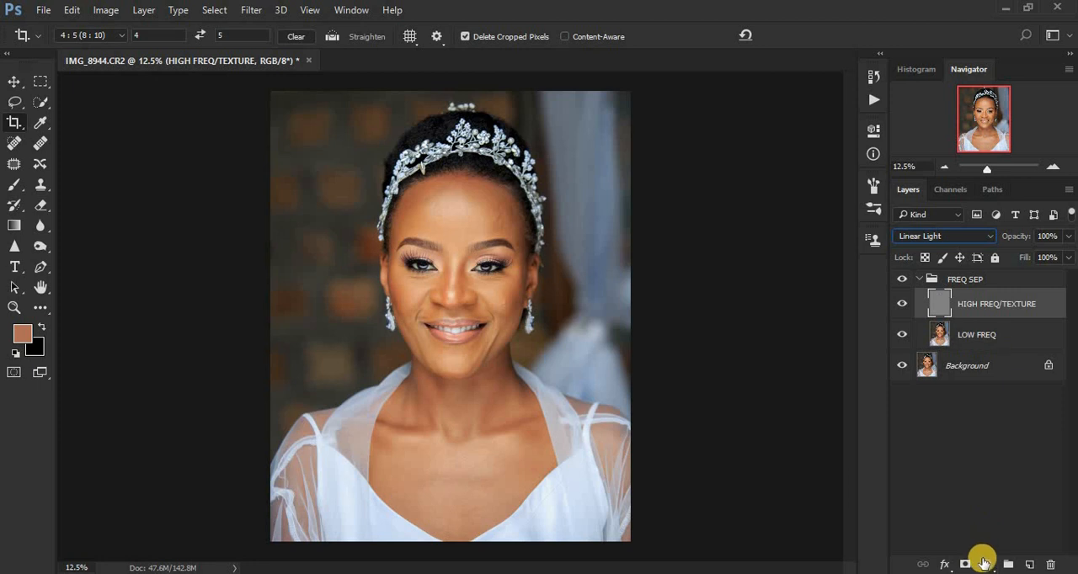
pyautogui.click(986, 565)
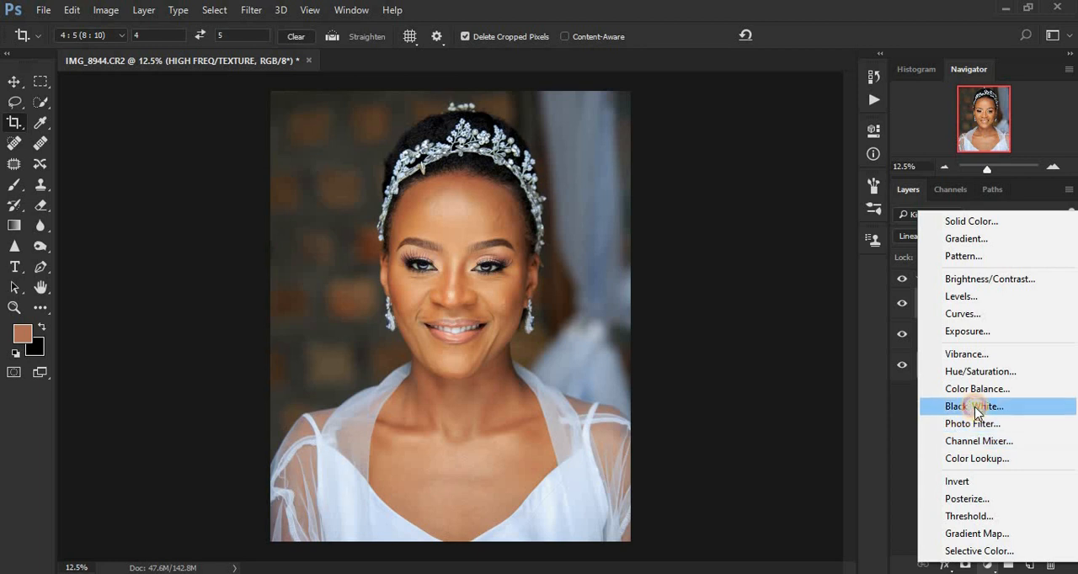
pyautogui.click(975, 406)
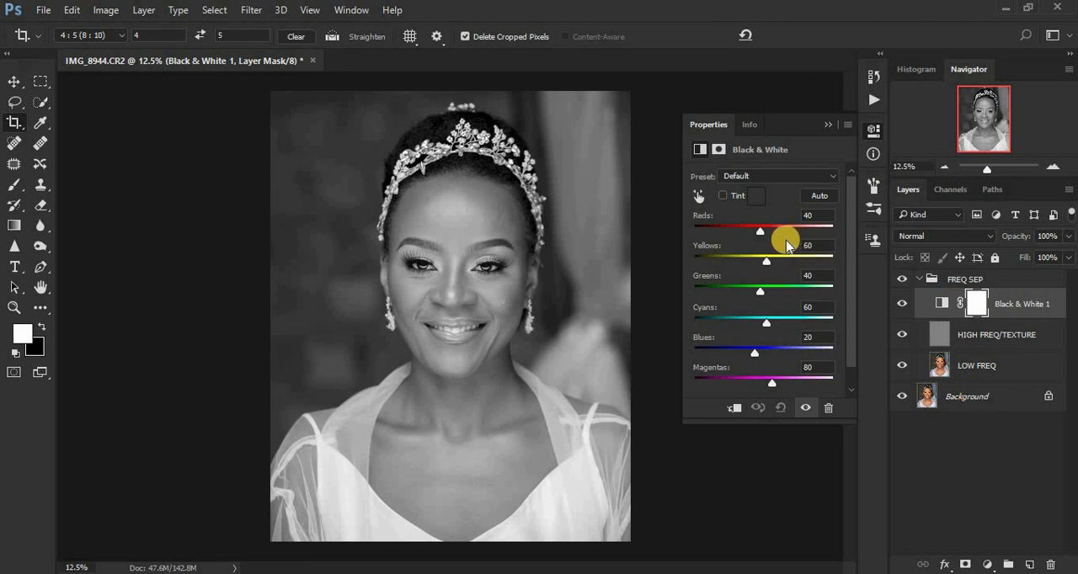
pyautogui.moveTo(766, 239); pyautogui.dragTo(730, 237)
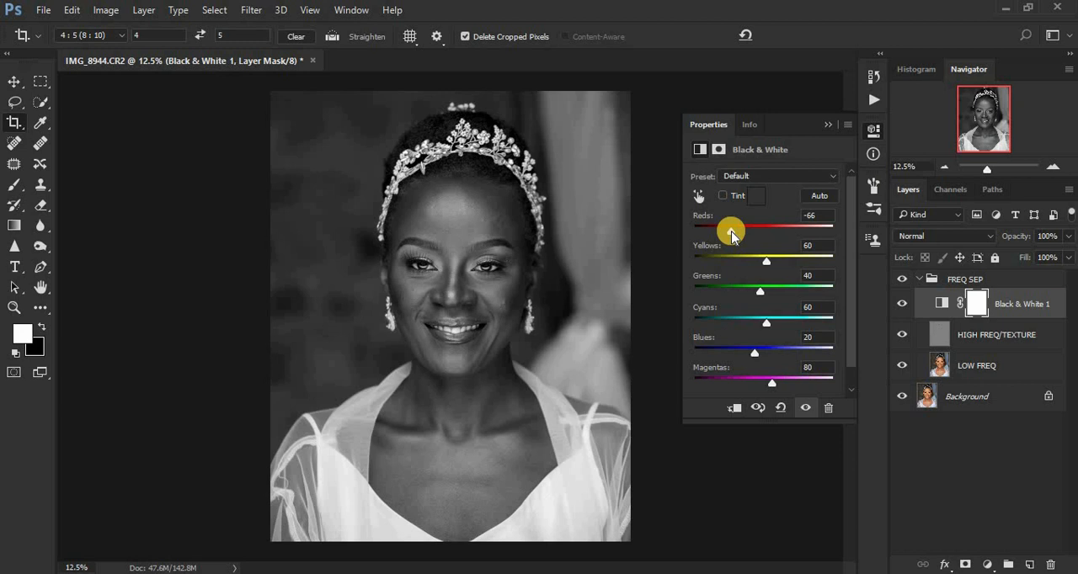
pyautogui.click(830, 128)
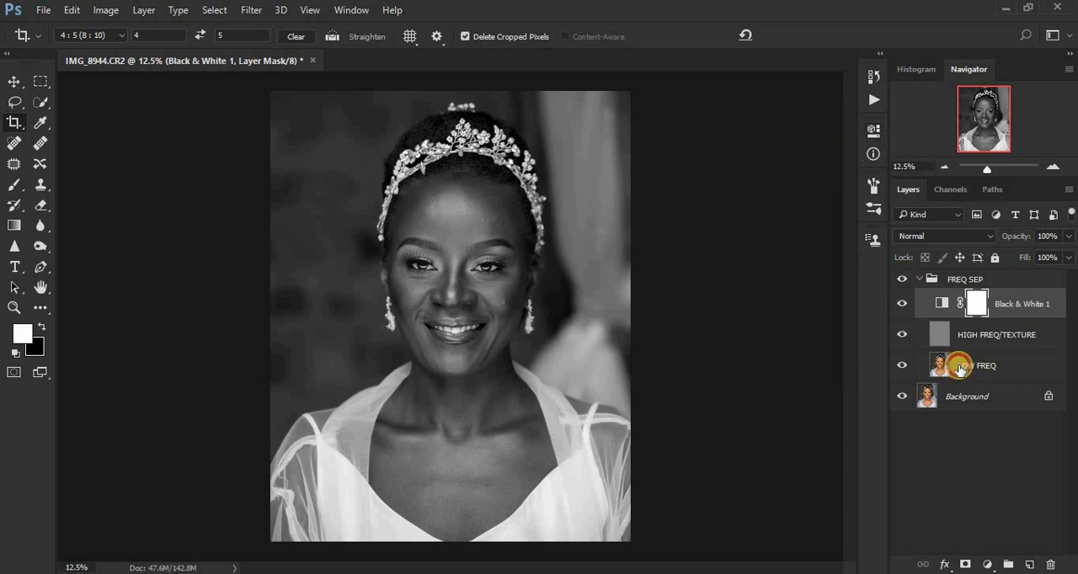
# Select the LOW FREQ layer, then activate the Mixer Brush Tool with a cleaned brush.
pyautogui.click(959, 367)
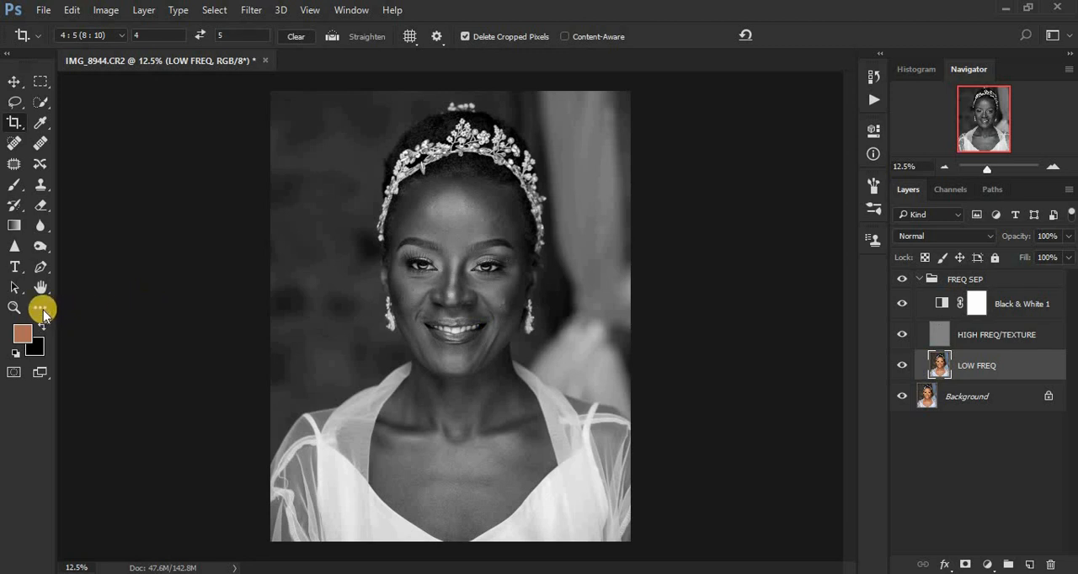
pyautogui.press('b')
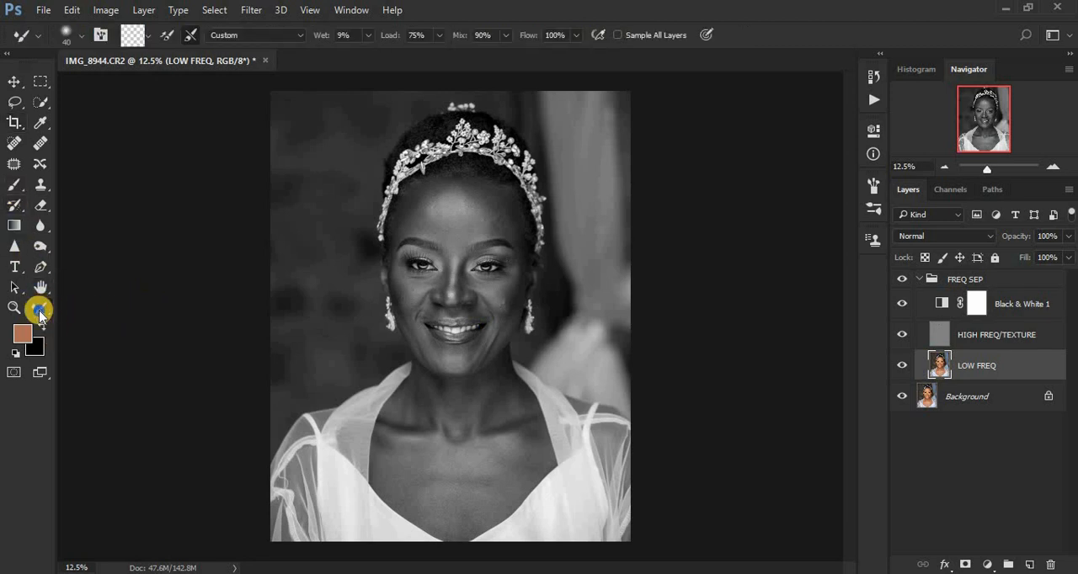
pyautogui.click(39, 311)
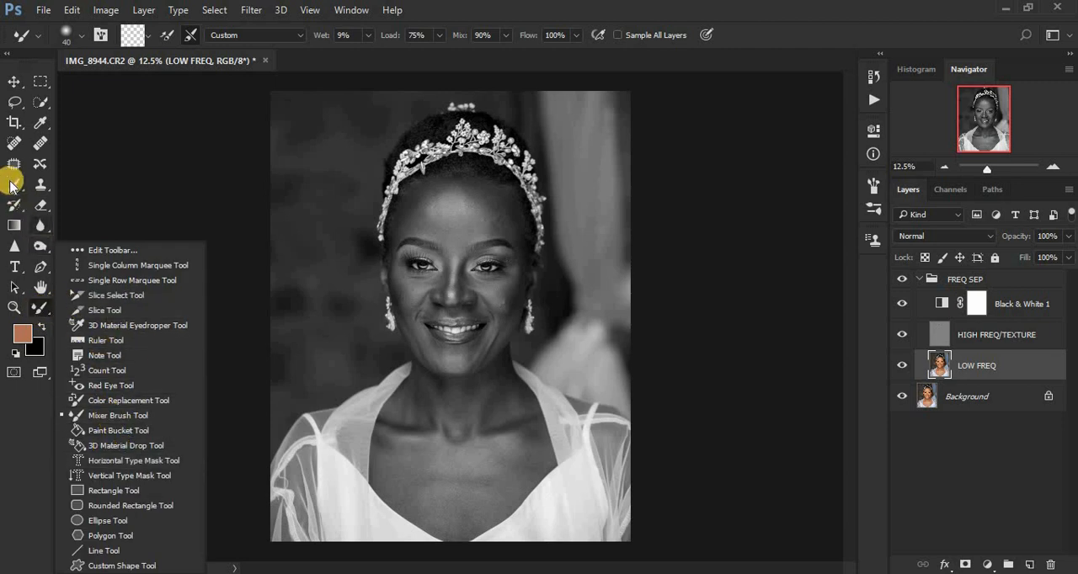
pyautogui.click(12, 185)
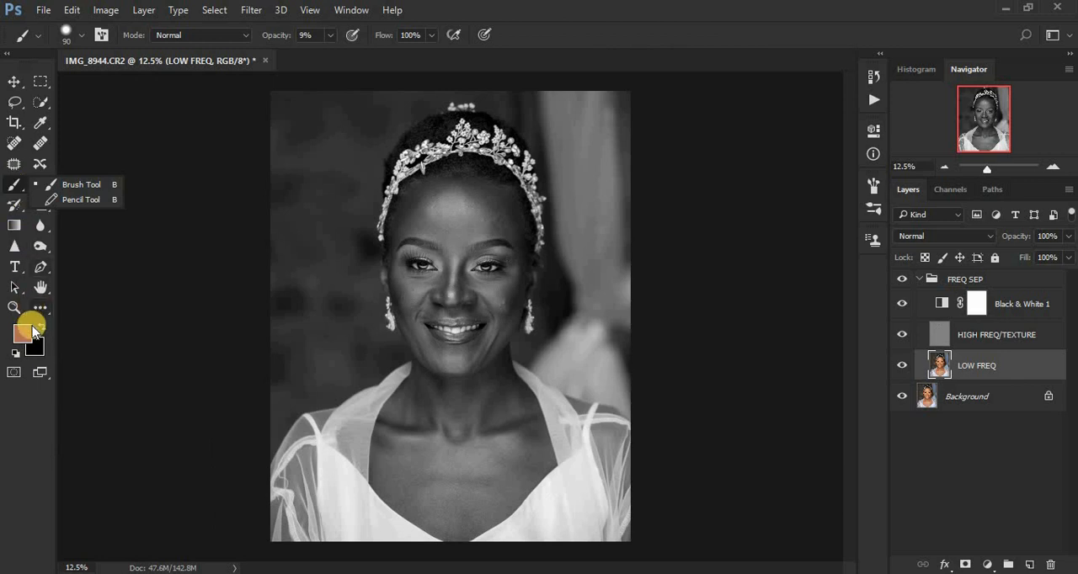
pyautogui.click(42, 310)
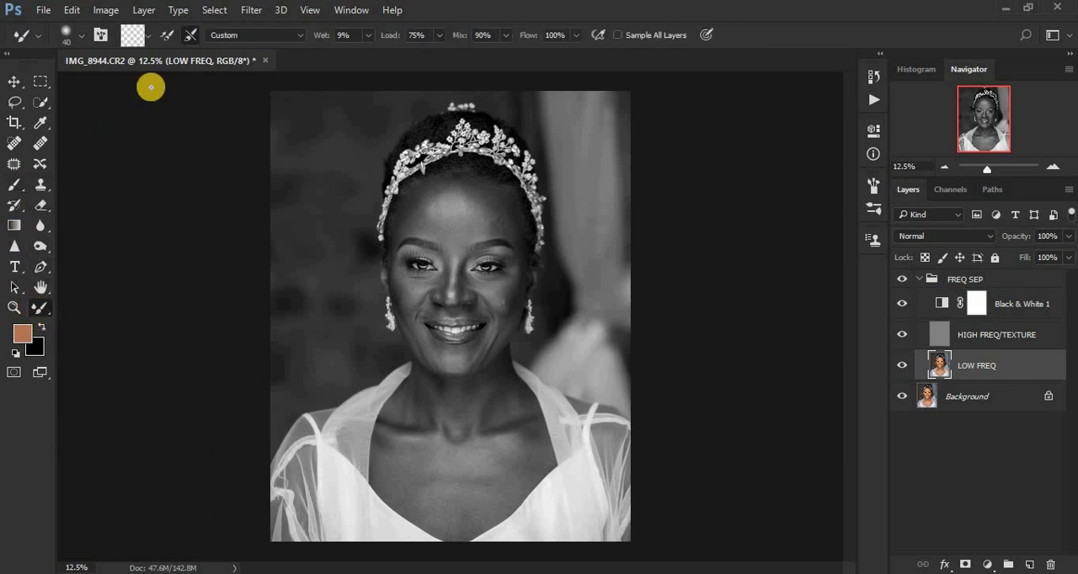
pyautogui.click(148, 35)
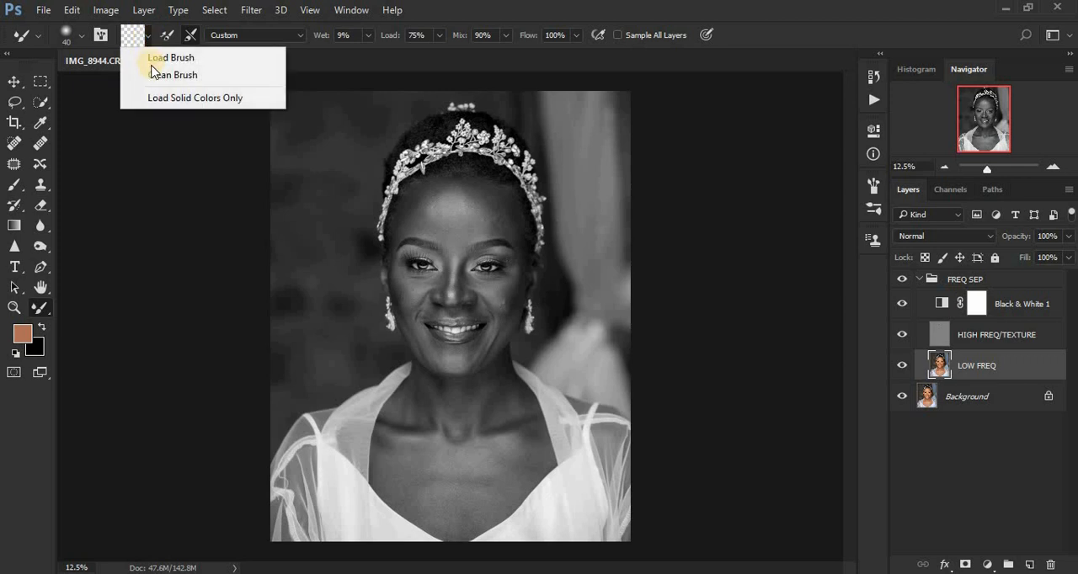
pyautogui.click(154, 75)
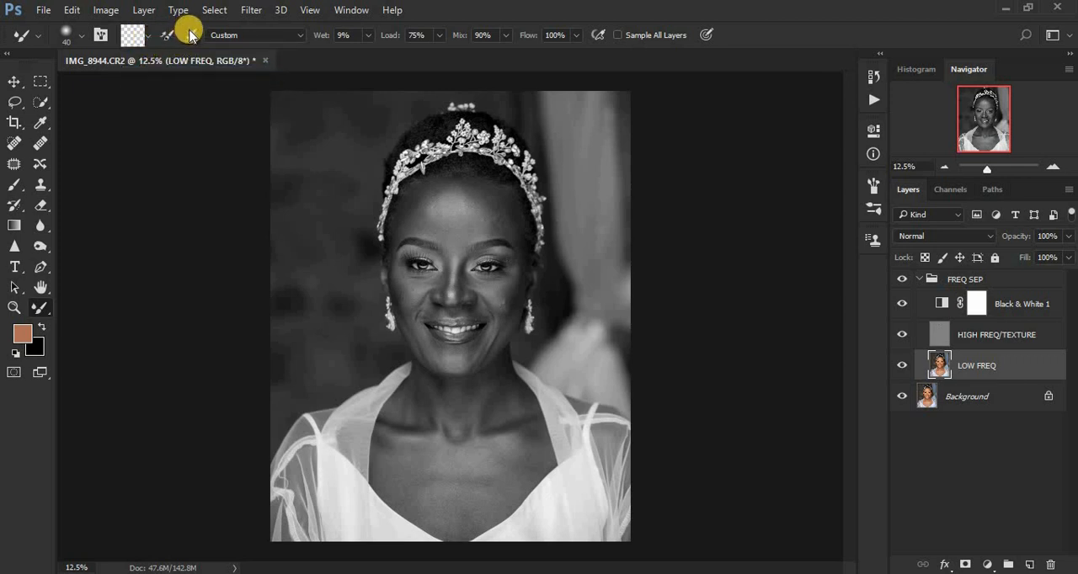
# Clean the Mixer Brush and turn on cleaning of the brush after each stroke.
pyautogui.click(190, 36)
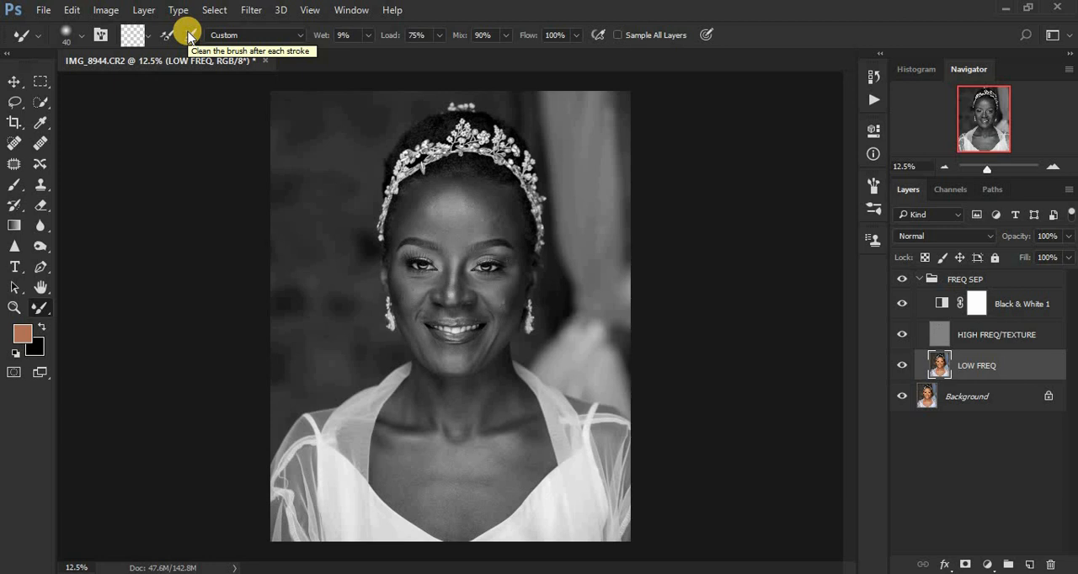
pyautogui.click(189, 36)
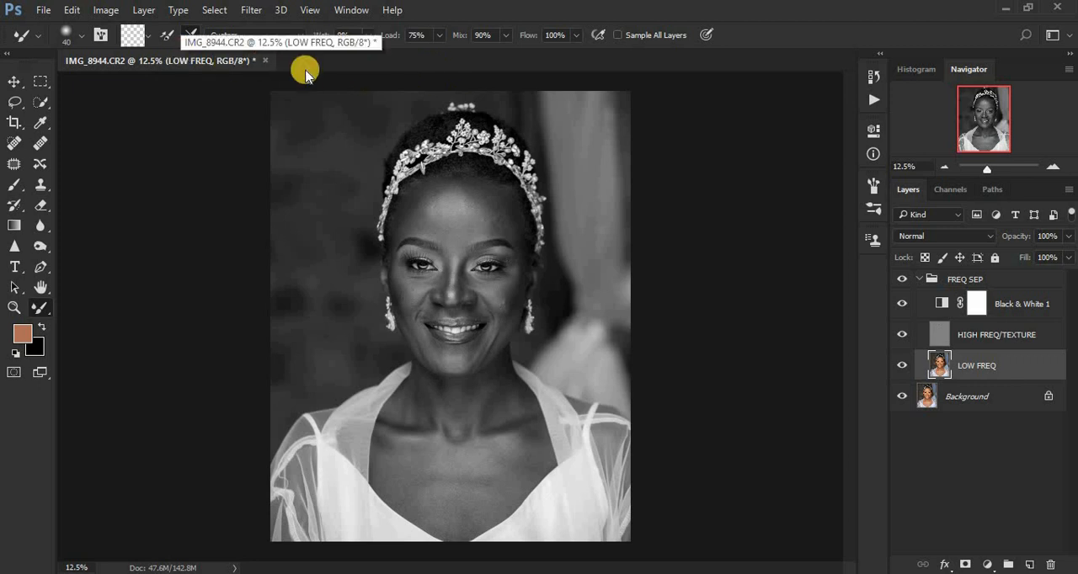
pyautogui.click(150, 41)
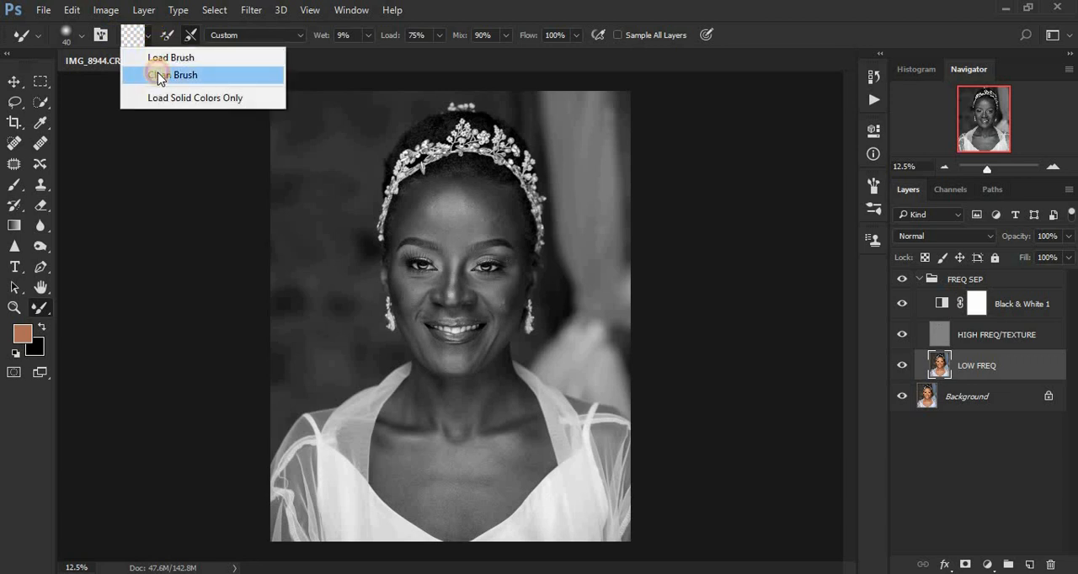
pyautogui.click(158, 76)
pyautogui.click(149, 35)
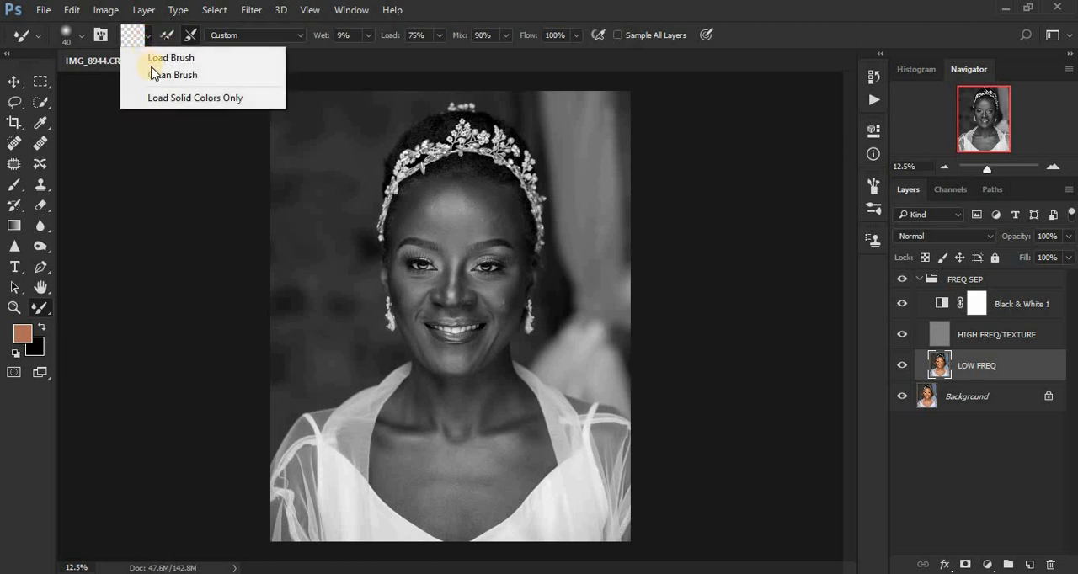
pyautogui.click(155, 75)
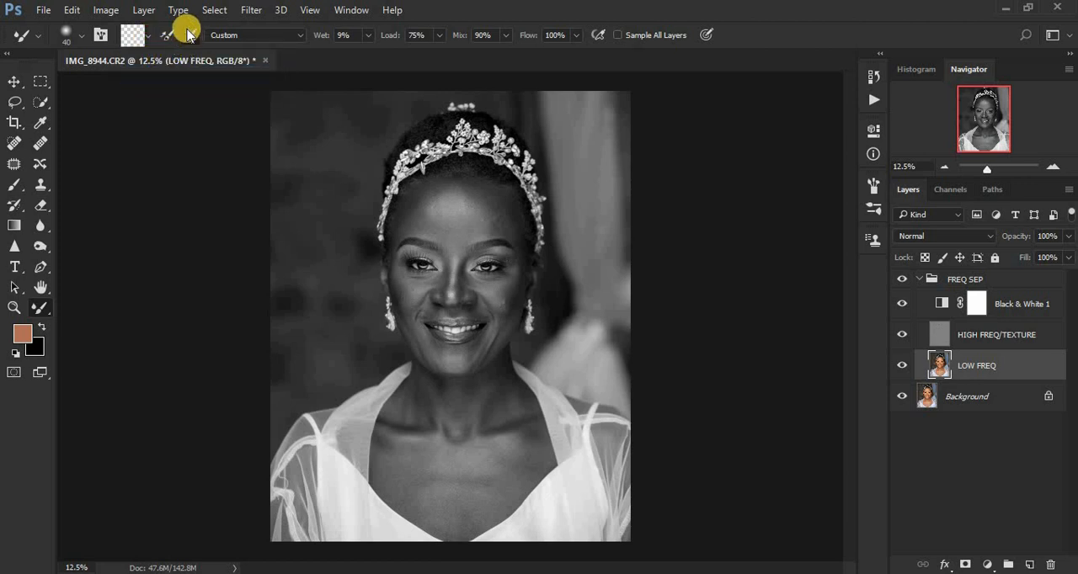
pyautogui.click(190, 35)
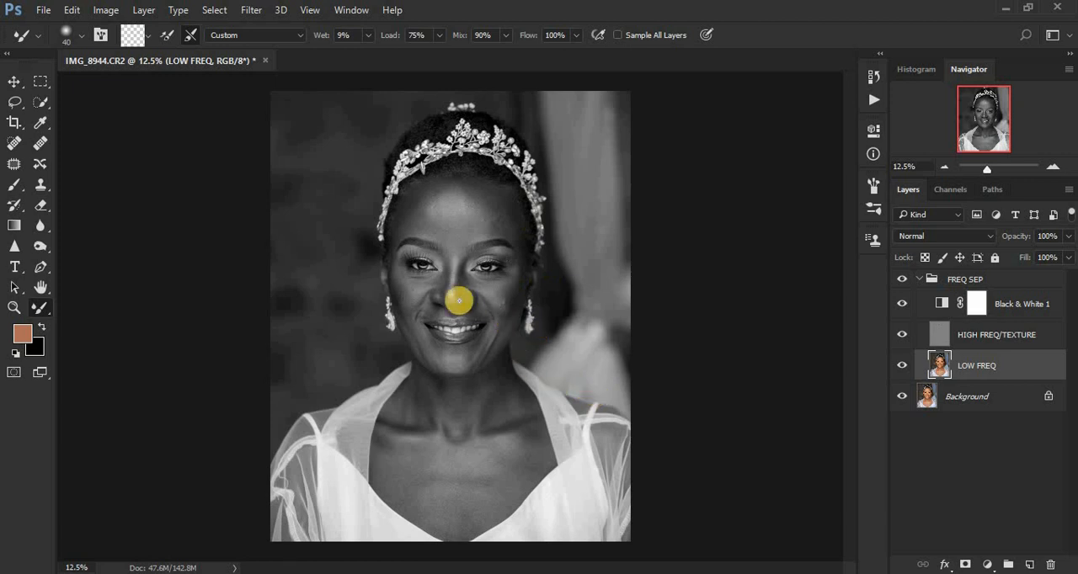
# Smooth the forehead on the LOW FREQ layer with the Mixer Brush at sizes 150 to 250, and hide the Black & White 1 layer.
pyautogui.scroll(3, 461, 305)
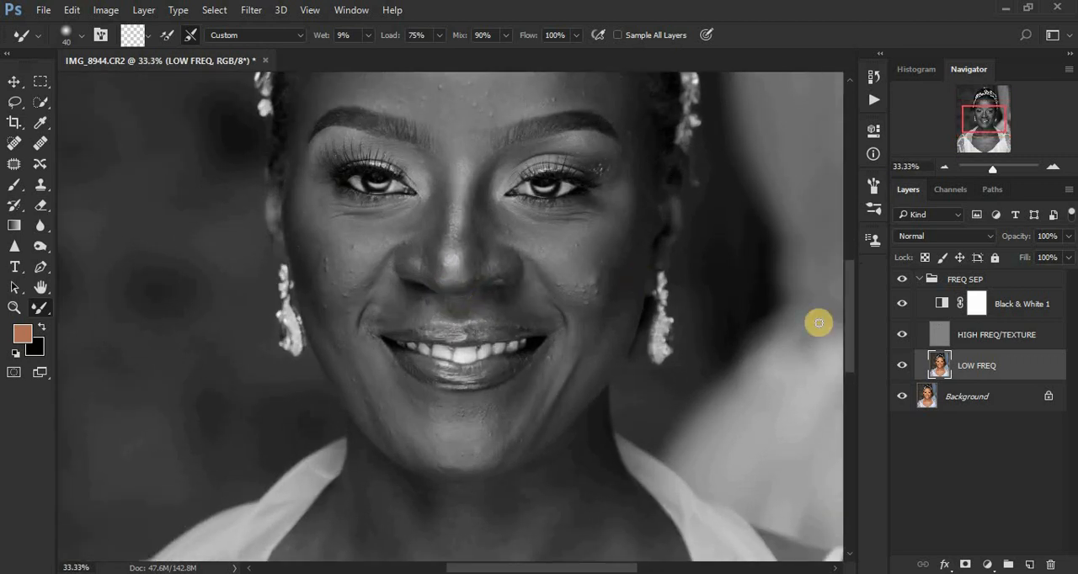
pyautogui.moveTo(847, 334); pyautogui.dragTo(850, 303)
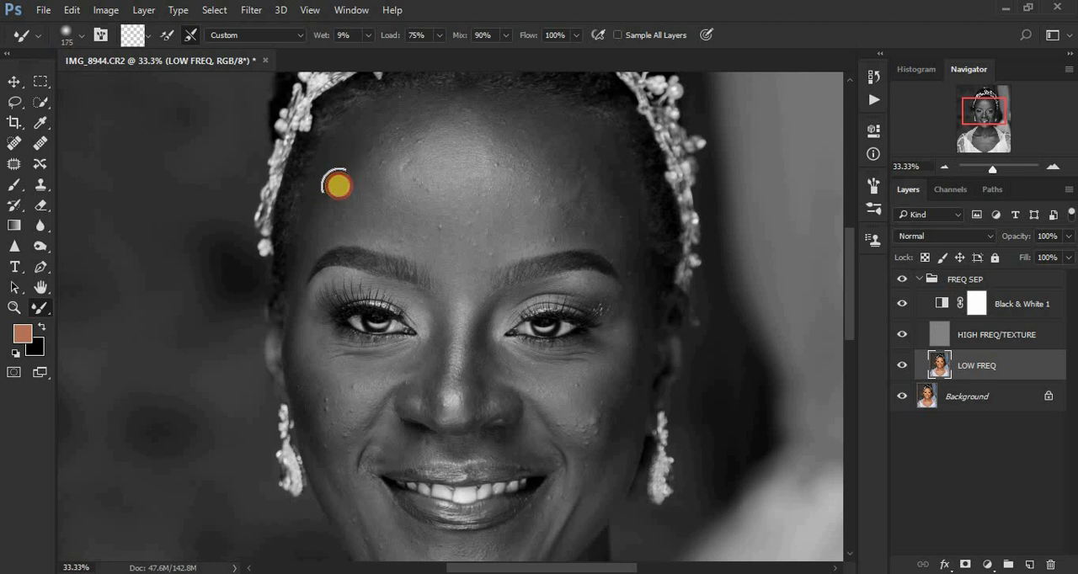
pyautogui.moveTo(337, 182)
pyautogui.mouseDown()
pyautogui.moveTo(340, 157)
pyautogui.moveTo(322, 217)
pyautogui.moveTo(344, 159)
pyautogui.moveTo(334, 163)
pyautogui.moveTo(394, 106)
pyautogui.moveTo(362, 130)
pyautogui.moveTo(396, 108)
pyautogui.mouseUp()
pyautogui.moveTo(505, 113)
pyautogui.mouseDown()
pyautogui.moveTo(538, 114)
pyautogui.moveTo(575, 148)
pyautogui.mouseUp()
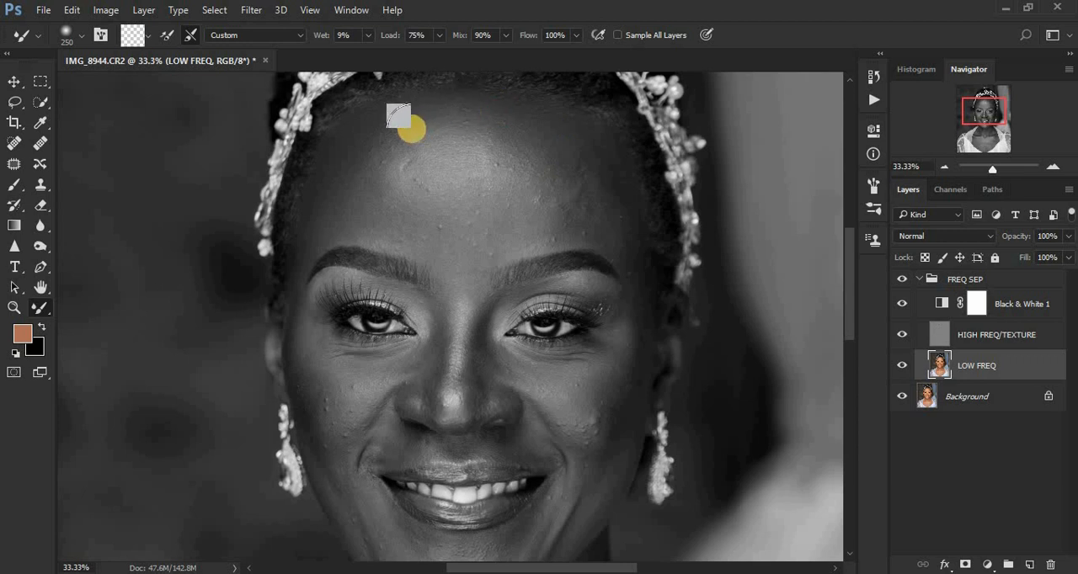
pyautogui.moveTo(371, 149)
pyautogui.mouseDown()
pyautogui.moveTo(361, 204)
pyautogui.moveTo(359, 168)
pyautogui.moveTo(377, 198)
pyautogui.mouseUp()
pyautogui.moveTo(450, 238); pyautogui.dragTo(464, 235)
pyautogui.moveTo(534, 214)
pyautogui.mouseDown()
pyautogui.moveTo(500, 228)
pyautogui.moveTo(567, 210)
pyautogui.moveTo(580, 170)
pyautogui.moveTo(574, 198)
pyautogui.moveTo(558, 148)
pyautogui.moveTo(542, 156)
pyautogui.moveTo(550, 188)
pyautogui.moveTo(531, 135)
pyautogui.moveTo(588, 218)
pyautogui.moveTo(582, 193)
pyautogui.mouseUp()
pyautogui.moveTo(567, 157)
pyautogui.mouseDown()
pyautogui.moveTo(596, 191)
pyautogui.moveTo(563, 146)
pyautogui.mouseUp()
pyautogui.moveTo(462, 113)
pyautogui.mouseDown()
pyautogui.moveTo(430, 120)
pyautogui.moveTo(397, 149)
pyautogui.moveTo(404, 168)
pyautogui.moveTo(449, 156)
pyautogui.moveTo(431, 166)
pyautogui.moveTo(491, 167)
pyautogui.moveTo(458, 154)
pyautogui.moveTo(505, 149)
pyautogui.mouseUp()
pyautogui.moveTo(411, 218)
pyautogui.mouseDown()
pyautogui.moveTo(464, 239)
pyautogui.moveTo(446, 241)
pyautogui.moveTo(500, 225)
pyautogui.moveTo(530, 238)
pyautogui.moveTo(585, 226)
pyautogui.moveTo(647, 289)
pyautogui.moveTo(628, 236)
pyautogui.mouseUp()
pyautogui.moveTo(615, 169)
pyautogui.mouseDown()
pyautogui.moveTo(619, 199)
pyautogui.moveTo(603, 170)
pyautogui.moveTo(594, 209)
pyautogui.mouseUp()
pyautogui.moveTo(578, 157); pyautogui.dragTo(577, 190)
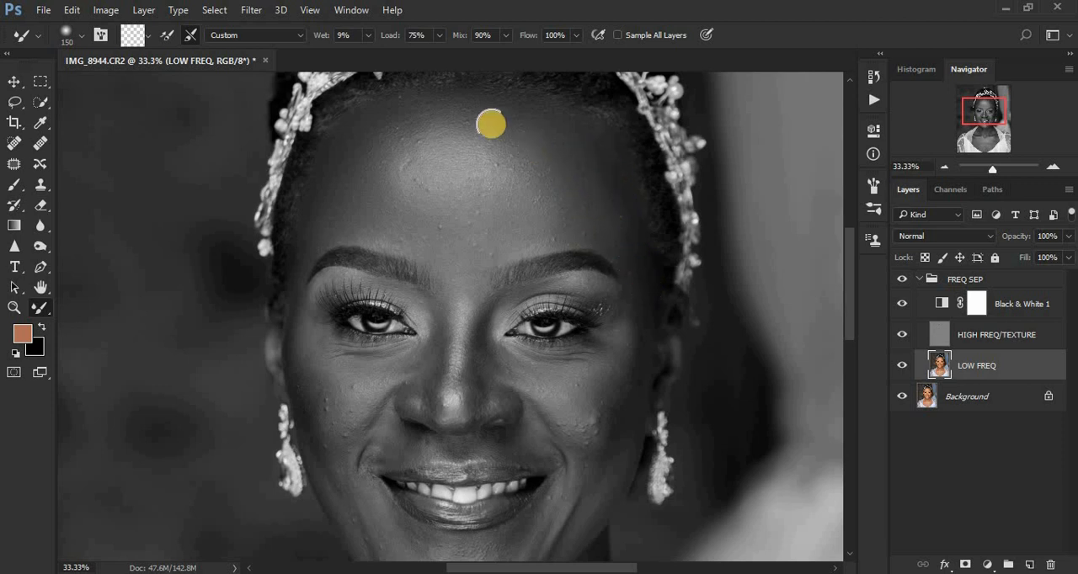
pyautogui.moveTo(491, 123)
pyautogui.mouseDown()
pyautogui.moveTo(417, 114)
pyautogui.moveTo(383, 120)
pyautogui.mouseUp()
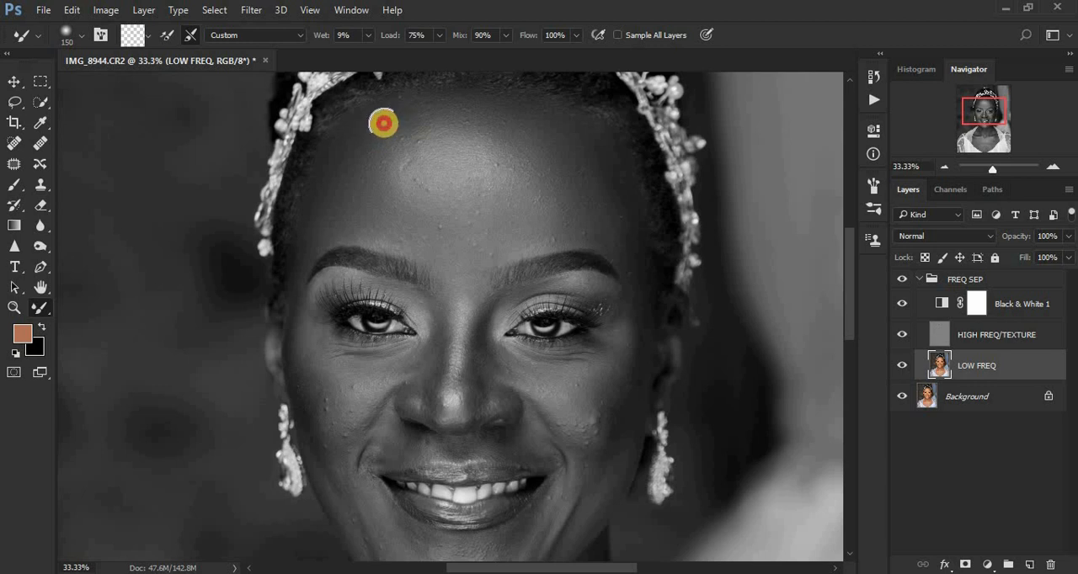
pyautogui.click(901, 303)
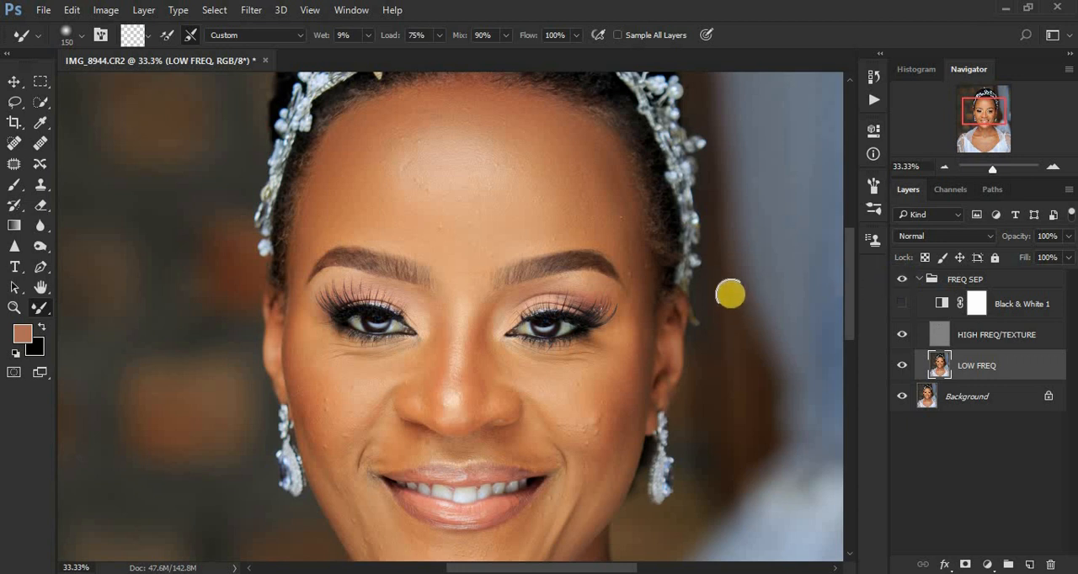
pyautogui.moveTo(613, 180)
pyautogui.mouseDown()
pyautogui.moveTo(601, 148)
pyautogui.moveTo(614, 176)
pyautogui.mouseUp()
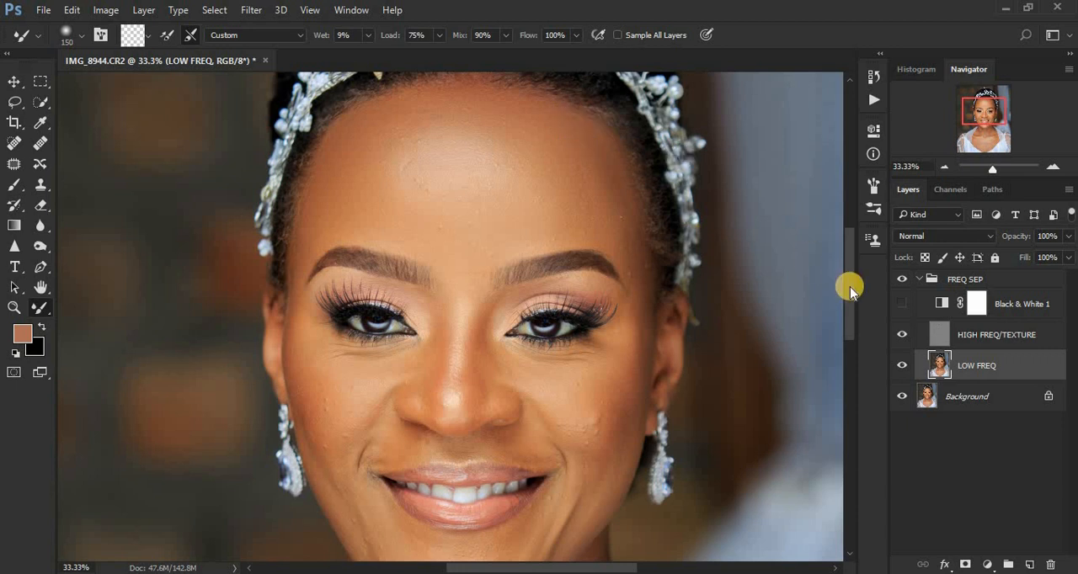
# Show the Black & White 1 layer again and blend the skin tones on both cheeks with the Mixer Brush at size 150.
pyautogui.moveTo(849, 286); pyautogui.dragTo(849, 306)
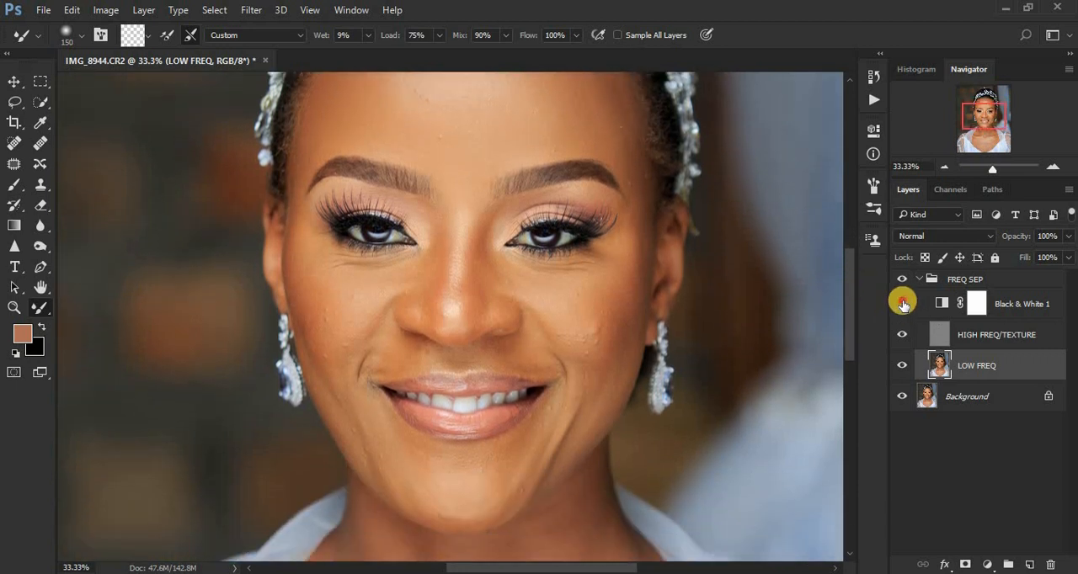
pyautogui.click(902, 304)
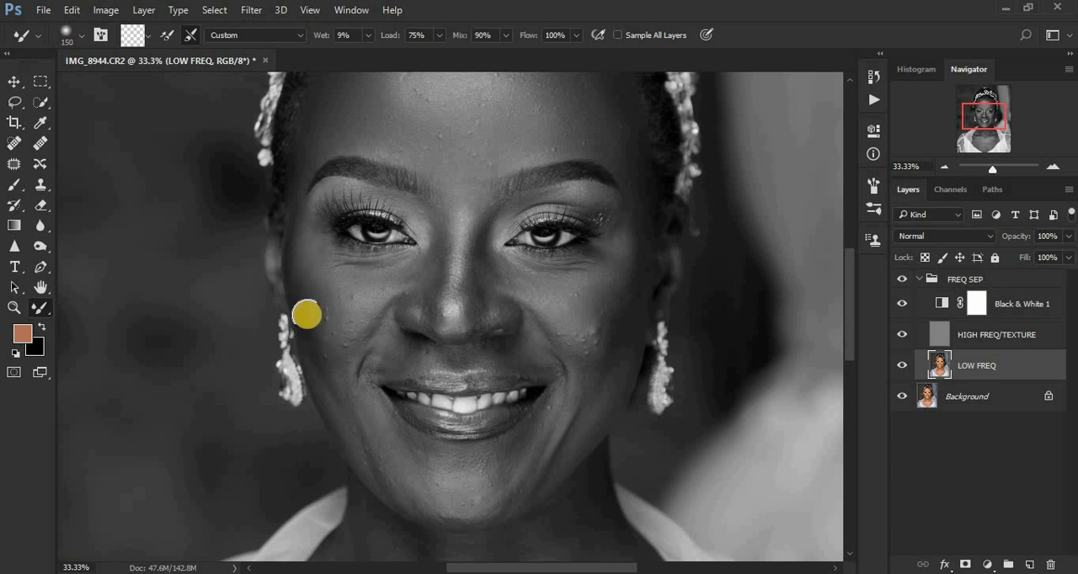
pyautogui.moveTo(307, 315)
pyautogui.mouseDown()
pyautogui.moveTo(296, 281)
pyautogui.moveTo(319, 330)
pyautogui.mouseUp()
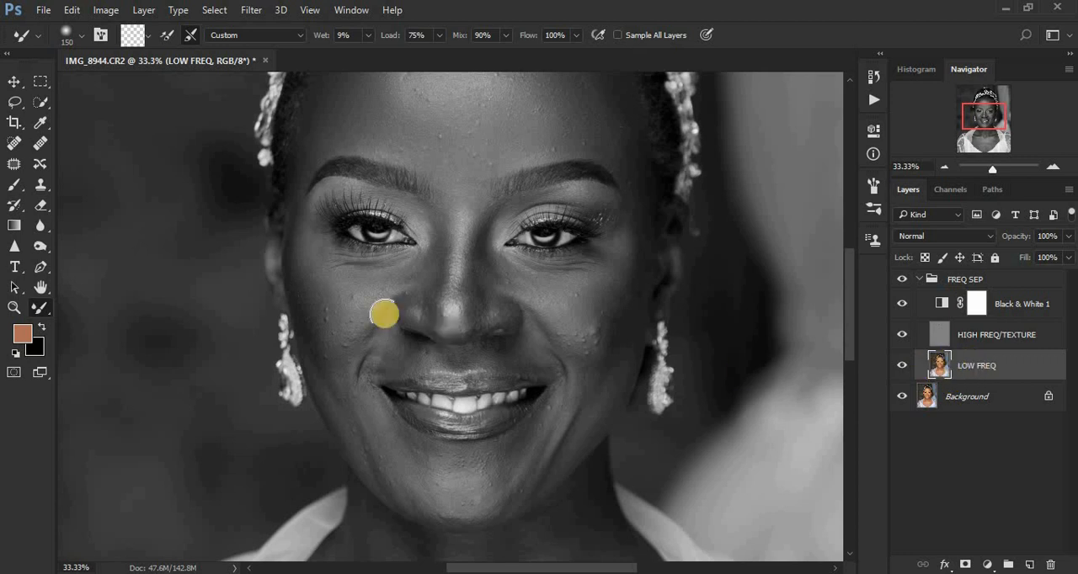
pyautogui.click(306, 287)
pyautogui.moveTo(305, 287)
pyautogui.mouseDown()
pyautogui.moveTo(294, 238)
pyautogui.moveTo(320, 339)
pyautogui.moveTo(310, 324)
pyautogui.moveTo(325, 309)
pyautogui.moveTo(300, 261)
pyautogui.mouseUp()
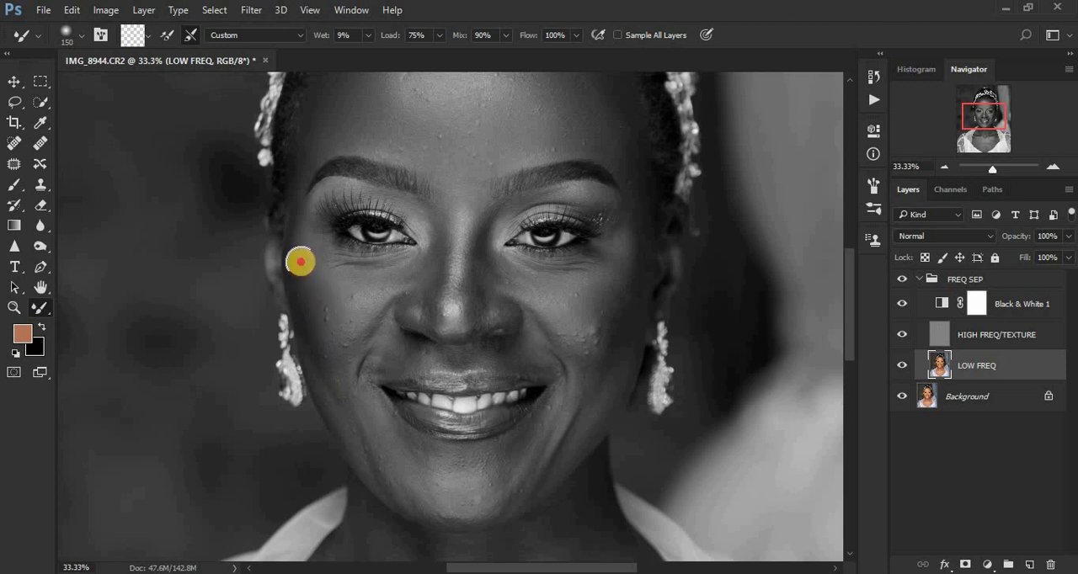
pyautogui.moveTo(620, 277)
pyautogui.mouseDown()
pyautogui.moveTo(641, 234)
pyautogui.moveTo(613, 335)
pyautogui.moveTo(626, 284)
pyautogui.moveTo(612, 315)
pyautogui.moveTo(613, 350)
pyautogui.moveTo(632, 293)
pyautogui.moveTo(620, 346)
pyautogui.moveTo(638, 202)
pyautogui.moveTo(643, 252)
pyautogui.moveTo(637, 213)
pyautogui.moveTo(612, 380)
pyautogui.moveTo(622, 325)
pyautogui.moveTo(589, 295)
pyautogui.moveTo(610, 343)
pyautogui.mouseUp()
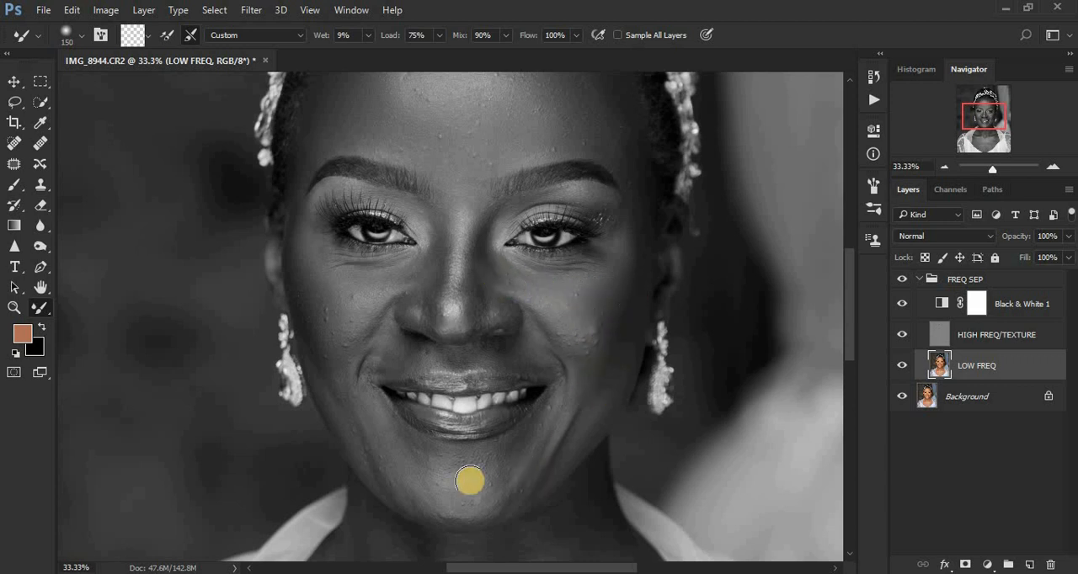
# Blend the skin on the chin, above the upper lip and beside the nose with the Mixer Brush.
pyautogui.moveTo(436, 474)
pyautogui.mouseDown()
pyautogui.moveTo(380, 445)
pyautogui.moveTo(328, 360)
pyautogui.moveTo(410, 468)
pyautogui.moveTo(494, 477)
pyautogui.moveTo(463, 471)
pyautogui.moveTo(505, 466)
pyautogui.moveTo(549, 437)
pyautogui.moveTo(534, 460)
pyautogui.moveTo(474, 494)
pyautogui.moveTo(438, 476)
pyautogui.mouseUp()
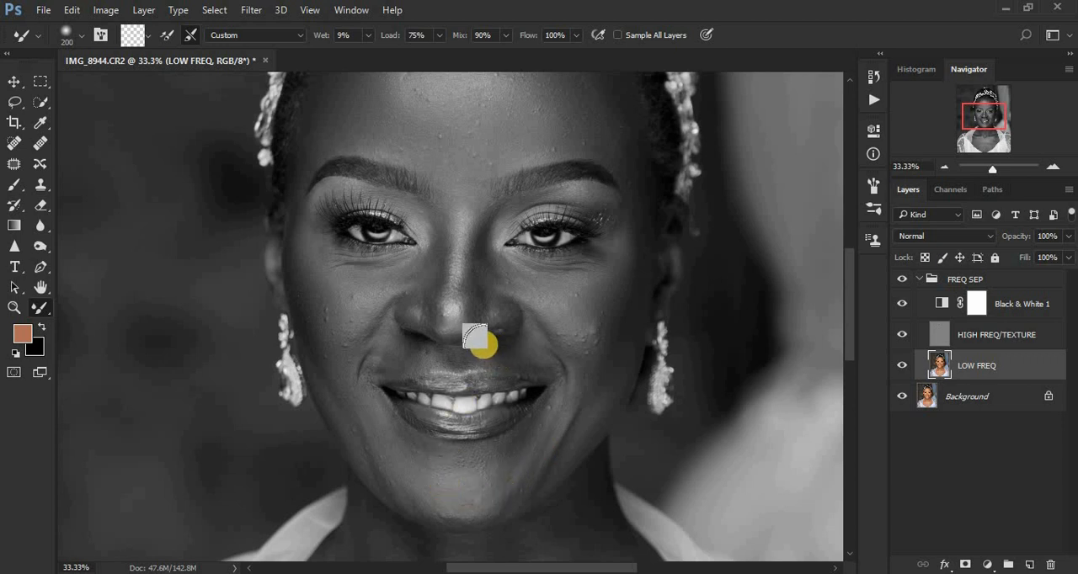
pyautogui.moveTo(471, 346)
pyautogui.mouseDown()
pyautogui.moveTo(393, 349)
pyautogui.moveTo(532, 359)
pyautogui.mouseUp()
pyautogui.moveTo(532, 307)
pyautogui.mouseDown()
pyautogui.moveTo(556, 334)
pyautogui.moveTo(537, 313)
pyautogui.mouseUp()
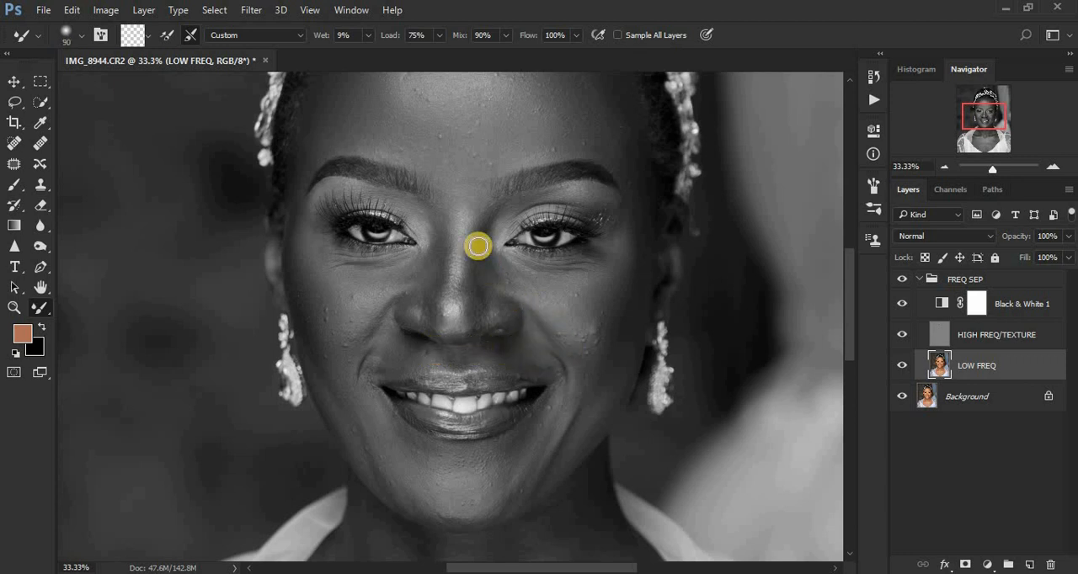
# Smooth the bridge and sides of the nose with the Mixer Brush at size 90, and hide the Black & White 1 layer.
pyautogui.moveTo(448, 227)
pyautogui.mouseDown()
pyautogui.moveTo(435, 264)
pyautogui.moveTo(438, 213)
pyautogui.moveTo(432, 323)
pyautogui.mouseUp()
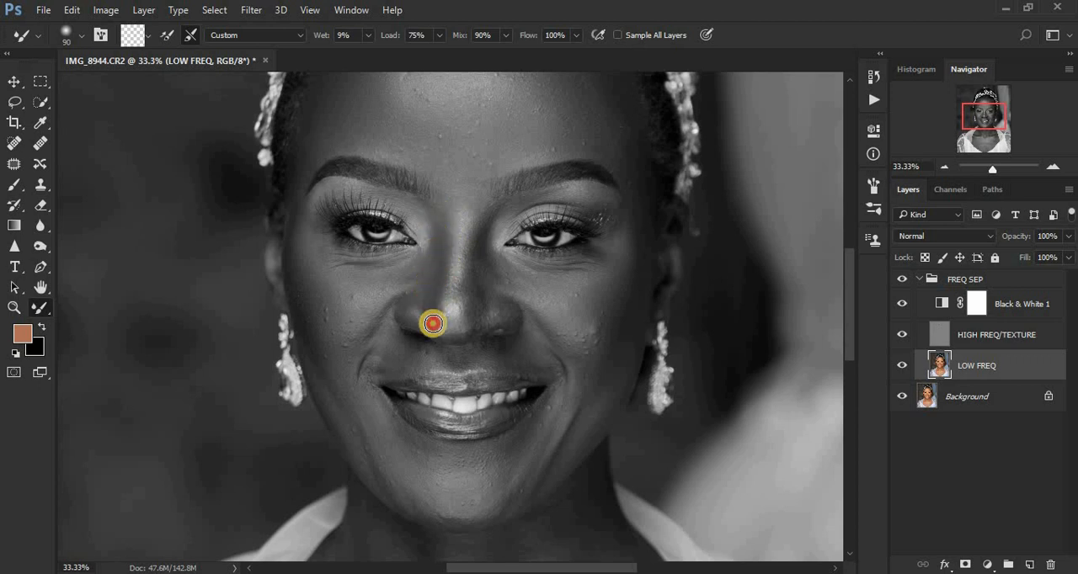
pyautogui.moveTo(482, 229)
pyautogui.mouseDown()
pyautogui.moveTo(473, 320)
pyautogui.moveTo(480, 232)
pyautogui.moveTo(488, 293)
pyautogui.moveTo(478, 320)
pyautogui.mouseUp()
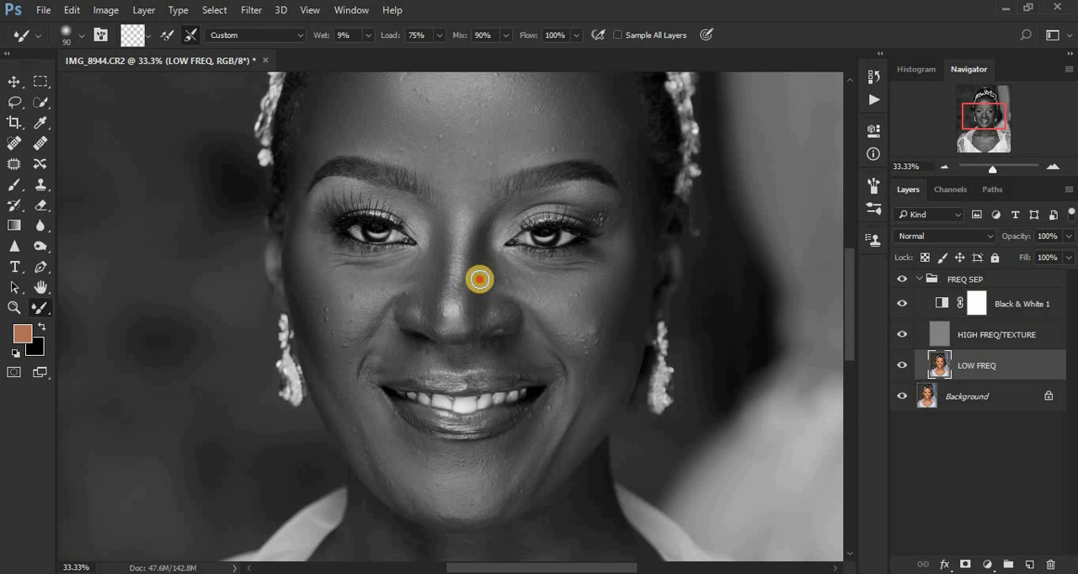
pyautogui.moveTo(480, 280)
pyautogui.mouseDown()
pyautogui.moveTo(486, 293)
pyautogui.moveTo(492, 284)
pyautogui.mouseUp()
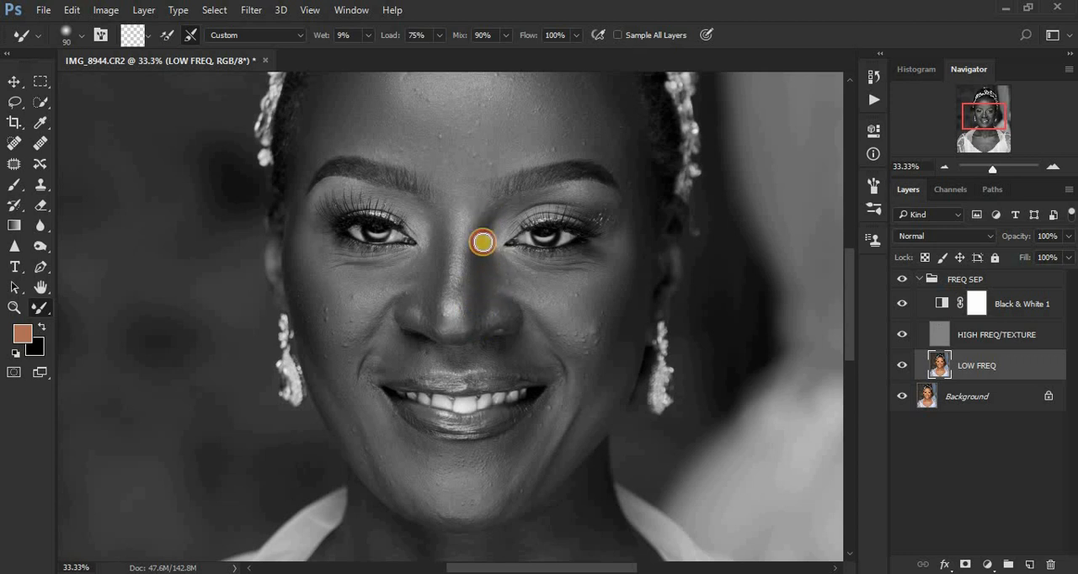
pyautogui.moveTo(464, 224)
pyautogui.mouseDown()
pyautogui.moveTo(452, 310)
pyautogui.moveTo(439, 331)
pyautogui.moveTo(471, 326)
pyautogui.moveTo(487, 304)
pyautogui.mouseUp()
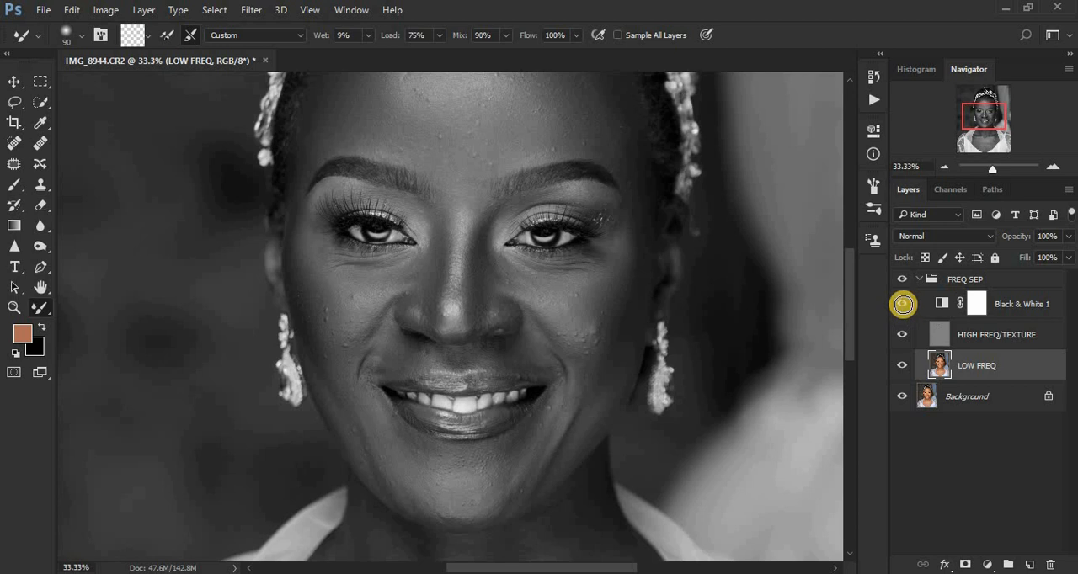
pyautogui.click(900, 304)
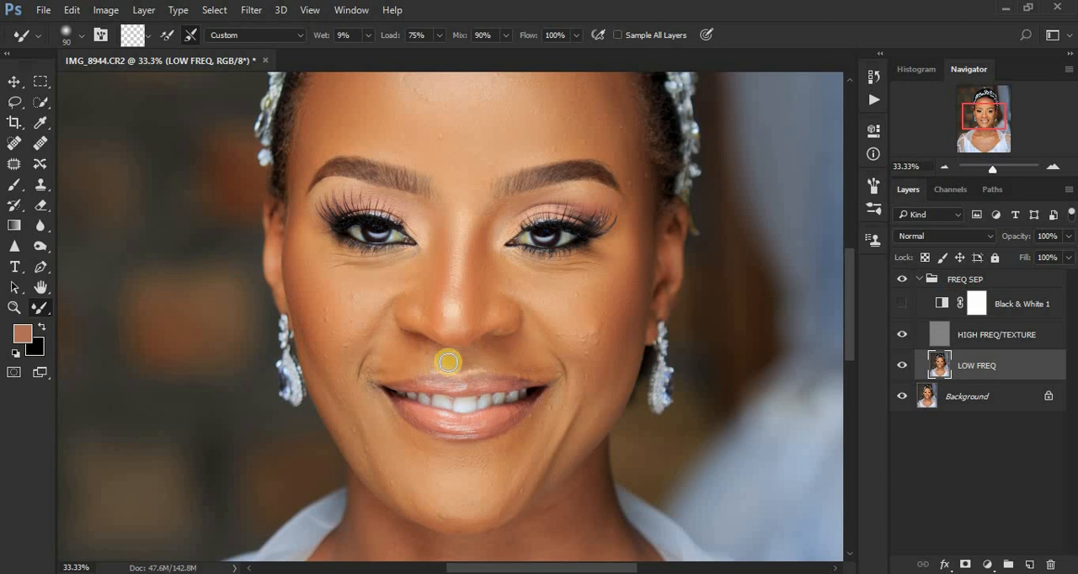
pyautogui.moveTo(322, 372); pyautogui.dragTo(350, 378)
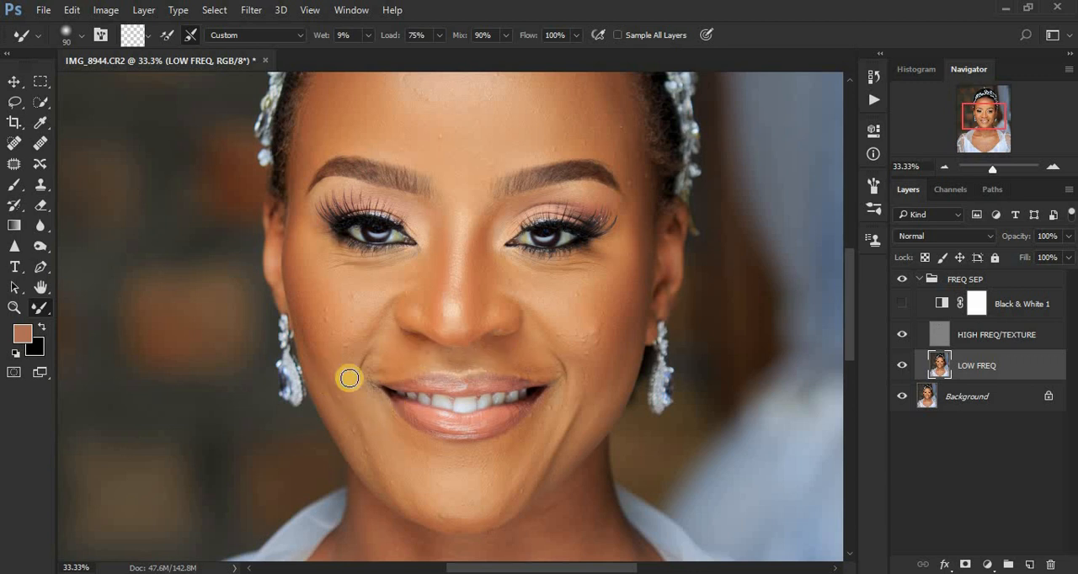
# Show the Black & White 1 layer and smooth the chest above the neckline with a larger Mixer Brush, starting at size 400.
pyautogui.hotkey('ctrl', '-')
pyautogui.hotkey('ctrl', '-')
pyautogui.hotkey('ctrl', '-')
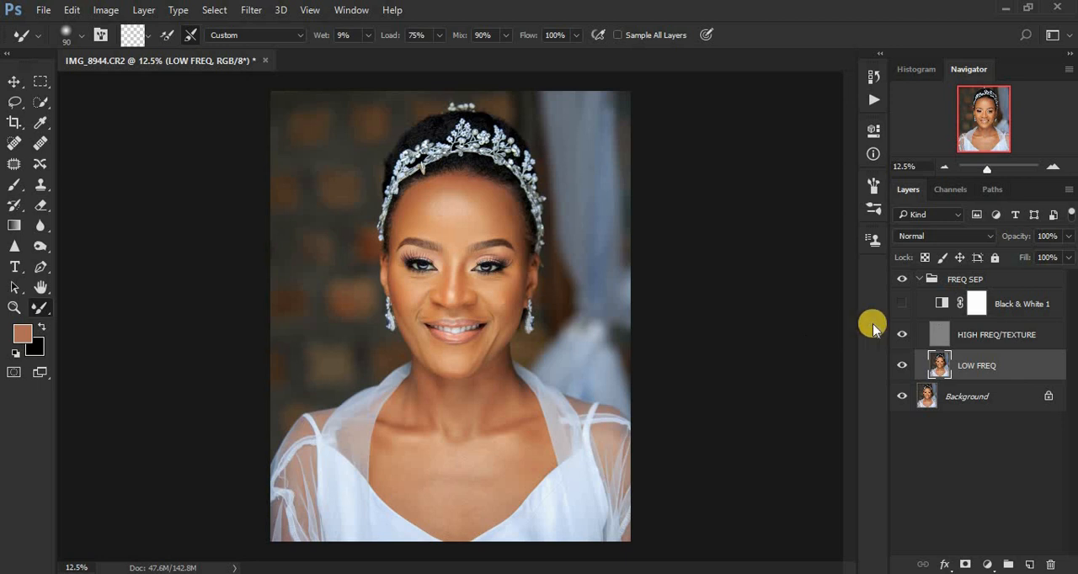
pyautogui.click(900, 303)
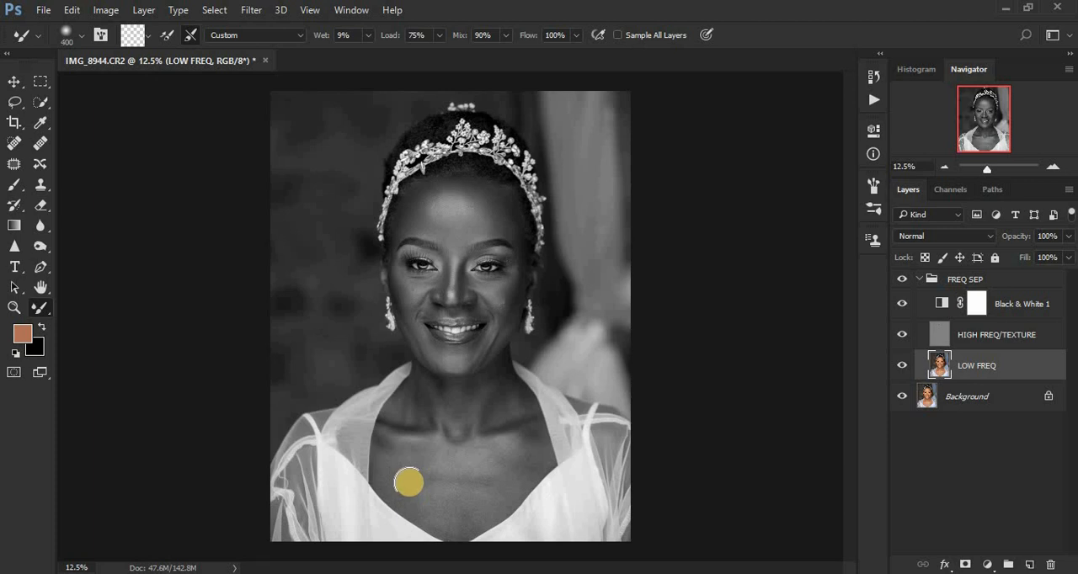
pyautogui.moveTo(407, 485)
pyautogui.mouseDown()
pyautogui.moveTo(449, 504)
pyautogui.moveTo(435, 468)
pyautogui.moveTo(458, 491)
pyautogui.moveTo(458, 518)
pyautogui.moveTo(471, 490)
pyautogui.moveTo(493, 485)
pyautogui.moveTo(520, 455)
pyautogui.moveTo(472, 490)
pyautogui.moveTo(473, 462)
pyautogui.moveTo(399, 479)
pyautogui.moveTo(417, 485)
pyautogui.moveTo(396, 460)
pyautogui.moveTo(468, 541)
pyautogui.moveTo(451, 503)
pyautogui.moveTo(452, 529)
pyautogui.moveTo(484, 495)
pyautogui.moveTo(459, 522)
pyautogui.moveTo(470, 491)
pyautogui.mouseUp()
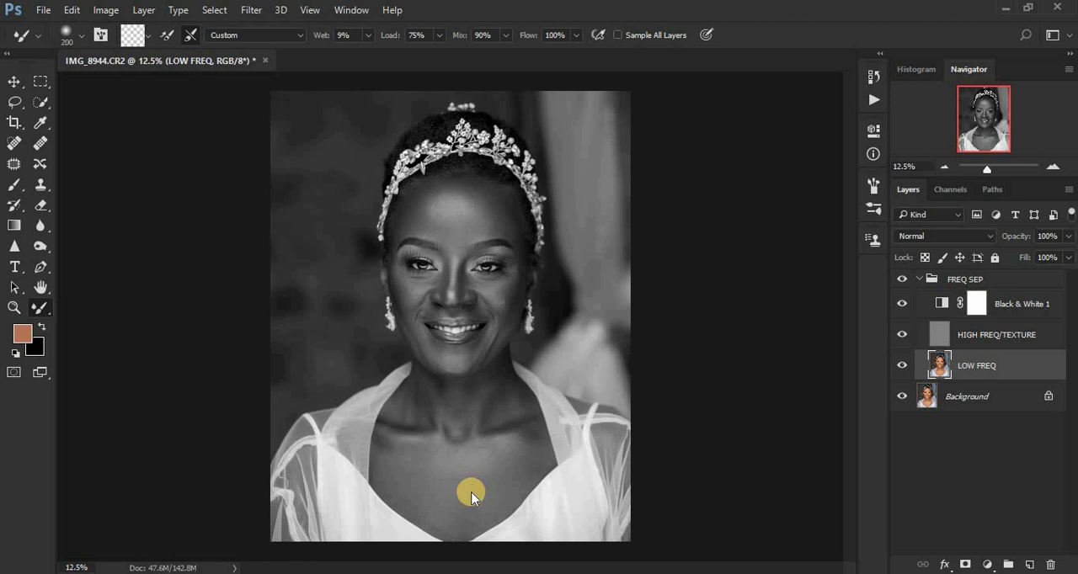
# Blend the neck, collarbones, cheek edge and forehead with the Mixer Brush at size 250.
pyautogui.press('[')
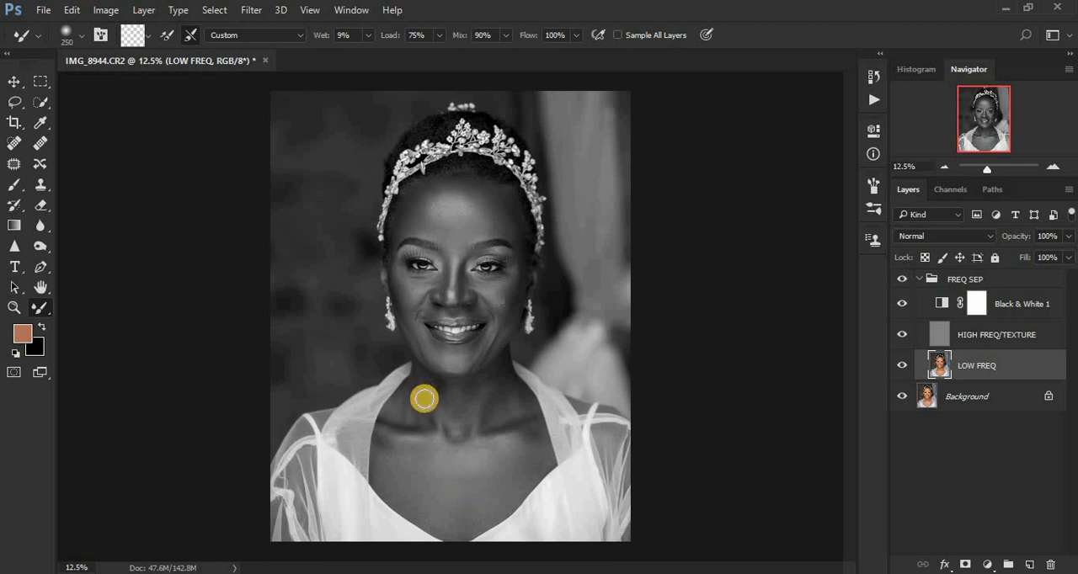
pyautogui.moveTo(424, 398)
pyautogui.mouseDown()
pyautogui.moveTo(421, 388)
pyautogui.moveTo(428, 408)
pyautogui.moveTo(411, 402)
pyautogui.moveTo(402, 423)
pyautogui.mouseUp()
pyautogui.moveTo(452, 397)
pyautogui.mouseDown()
pyautogui.moveTo(451, 432)
pyautogui.moveTo(446, 400)
pyautogui.moveTo(426, 382)
pyautogui.moveTo(447, 403)
pyautogui.moveTo(483, 388)
pyautogui.moveTo(484, 408)
pyautogui.moveTo(496, 382)
pyautogui.moveTo(487, 427)
pyautogui.mouseUp()
pyautogui.moveTo(508, 395)
pyautogui.mouseDown()
pyautogui.moveTo(498, 379)
pyautogui.moveTo(423, 385)
pyautogui.moveTo(392, 445)
pyautogui.moveTo(516, 407)
pyautogui.mouseUp()
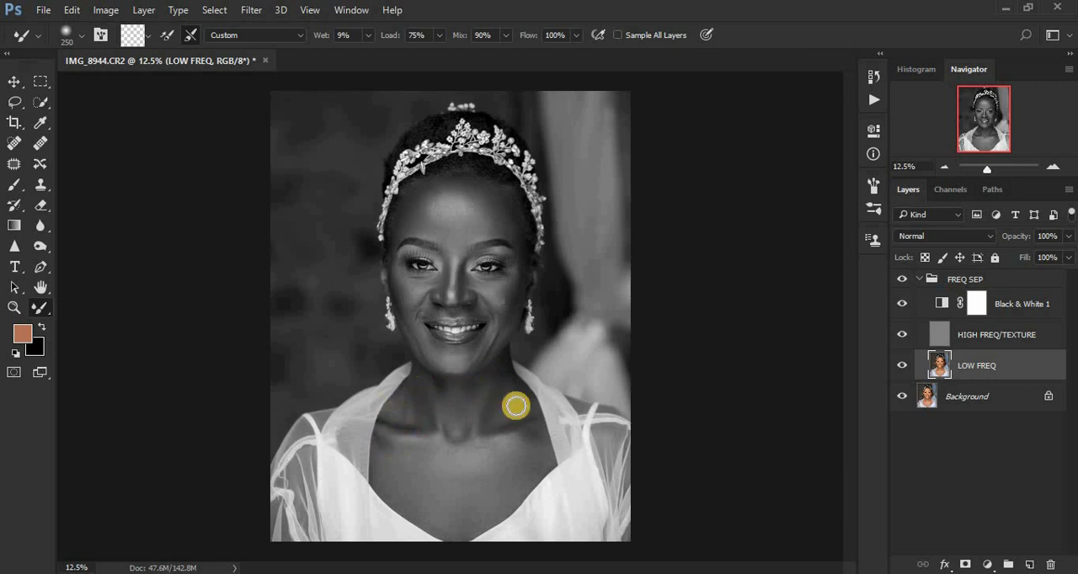
pyautogui.moveTo(509, 312); pyautogui.dragTo(503, 319)
pyautogui.moveTo(455, 198)
pyautogui.mouseDown()
pyautogui.moveTo(437, 208)
pyautogui.moveTo(432, 201)
pyautogui.mouseUp()
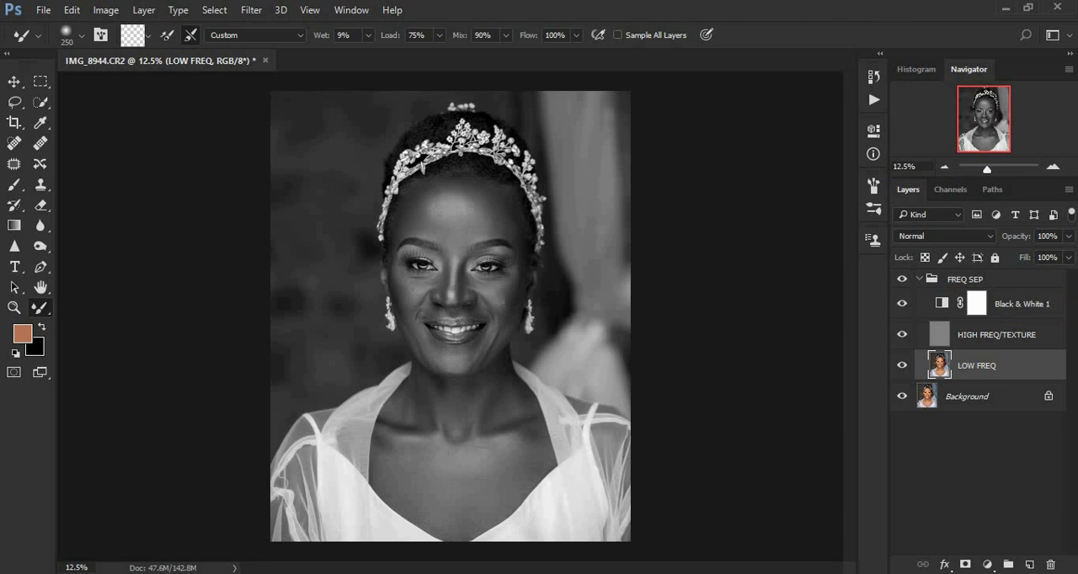
# Delete the Black & White 1 adjustment layer and activate the Lasso Tool for the LOW FREQ layer.
pyautogui.moveTo(1018, 300); pyautogui.dragTo(1050, 557)
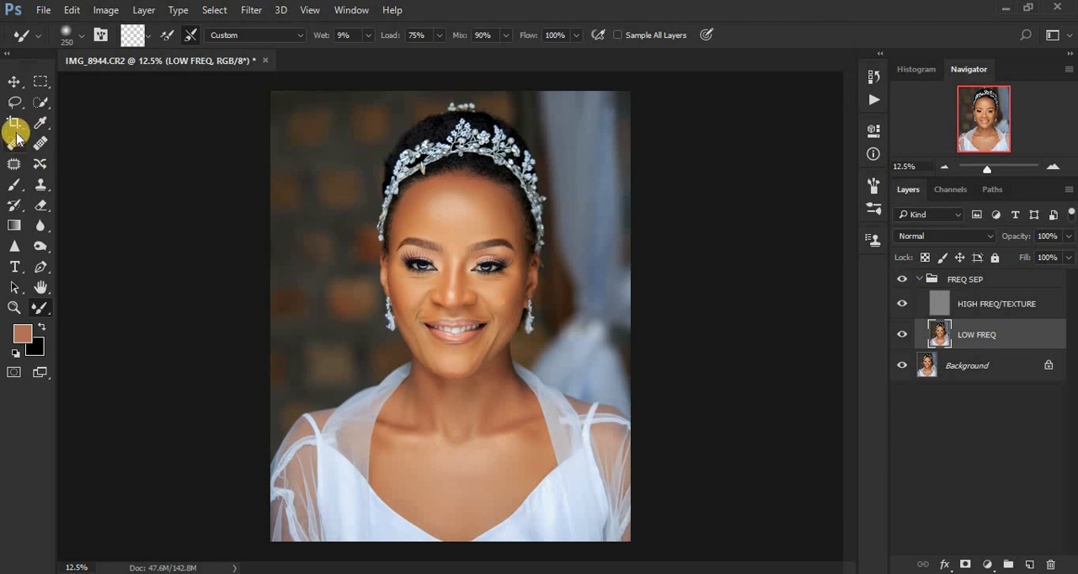
pyautogui.click(15, 100)
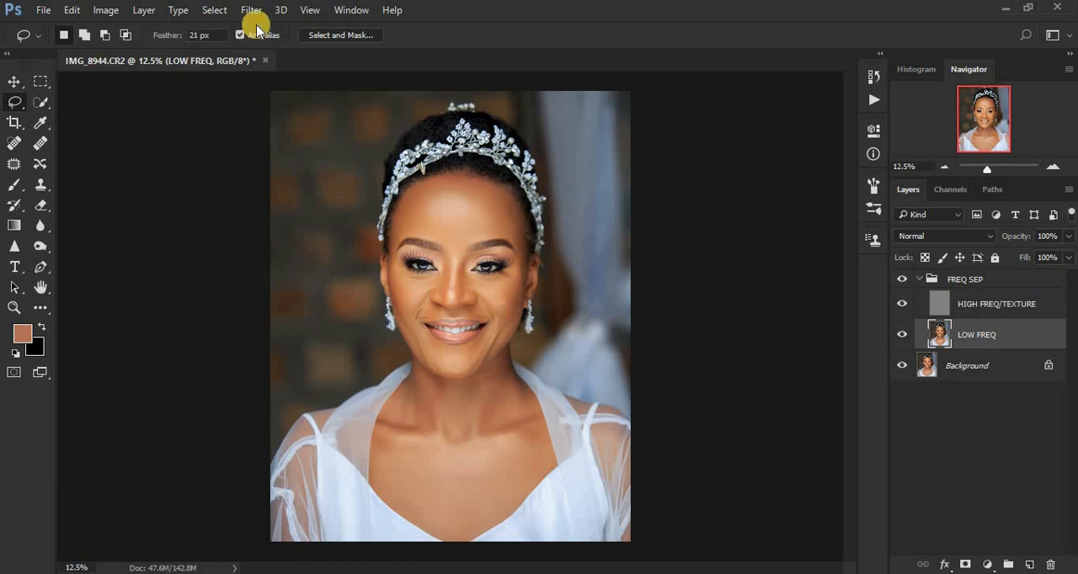
pyautogui.hotkey('ctrl', '+')
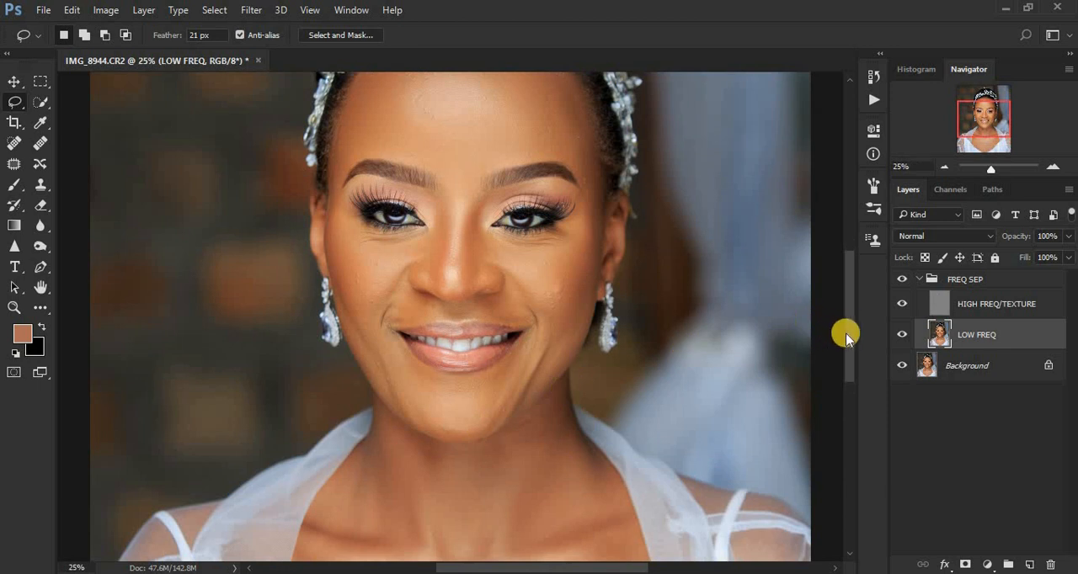
# Lasso the forehead above the eyebrows on the LOW FREQ layer, apply a Gaussian Blur with a 19.5-pixel radius, and deselect.
pyautogui.moveTo(846, 337); pyautogui.dragTo(848, 301)
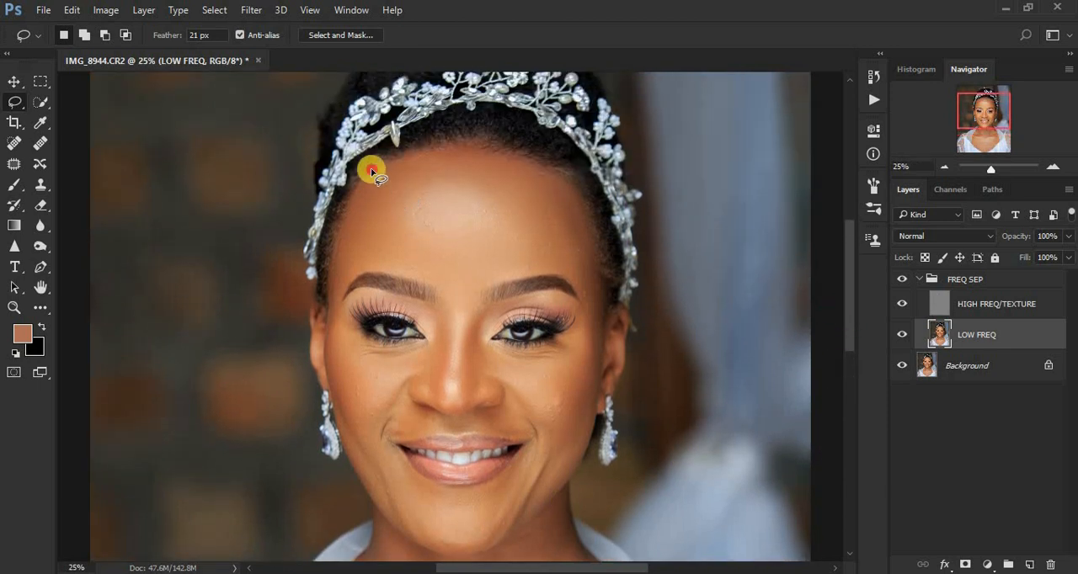
pyautogui.moveTo(372, 171)
pyautogui.mouseDown()
pyautogui.moveTo(445, 149)
pyautogui.moveTo(505, 152)
pyautogui.moveTo(546, 169)
pyautogui.moveTo(587, 225)
pyautogui.moveTo(597, 290)
pyautogui.moveTo(587, 298)
pyautogui.moveTo(575, 275)
pyautogui.moveTo(551, 271)
pyautogui.moveTo(460, 292)
pyautogui.moveTo(365, 257)
pyautogui.moveTo(334, 291)
pyautogui.moveTo(351, 204)
pyautogui.mouseUp()
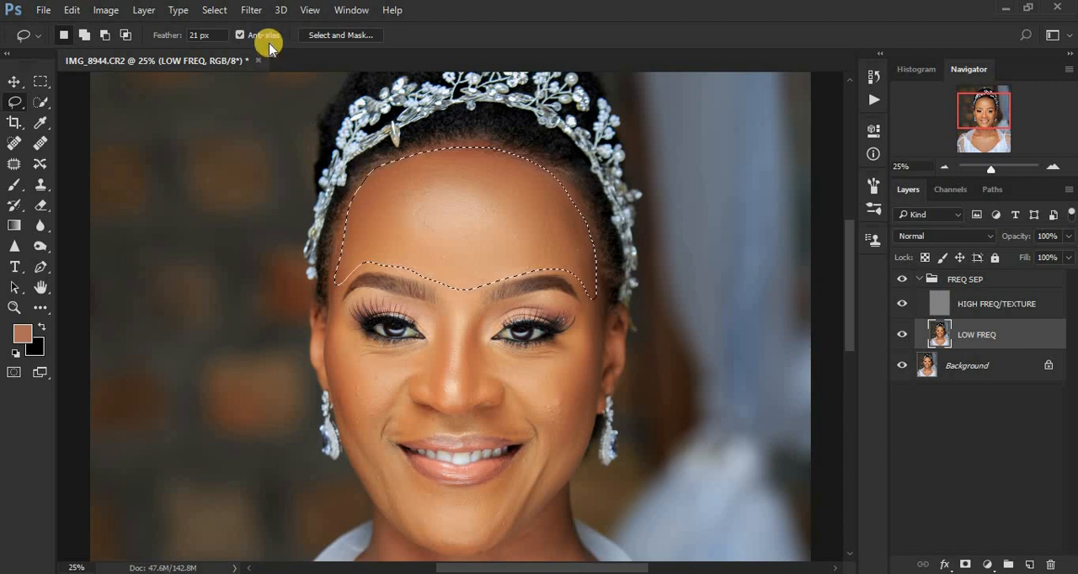
pyautogui.click(250, 11)
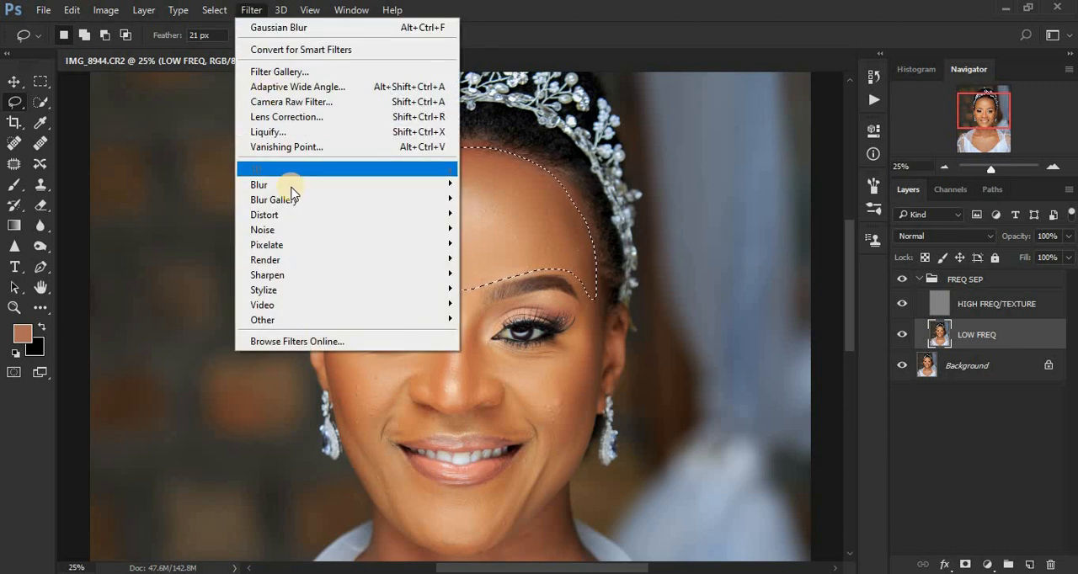
pyautogui.moveTo(312, 187)
pyautogui.click(513, 246)
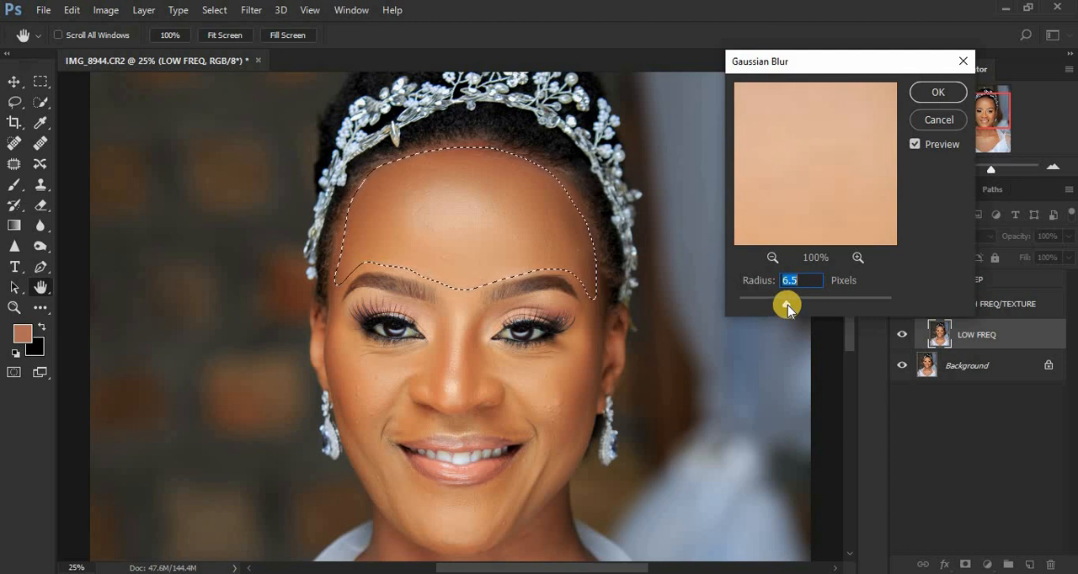
pyautogui.moveTo(787, 308); pyautogui.dragTo(806, 310)
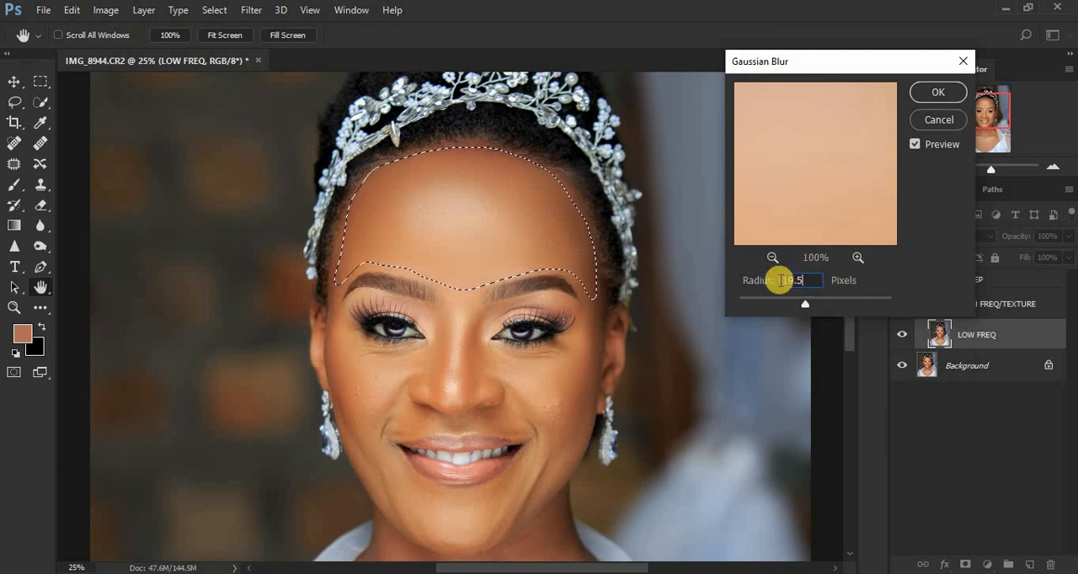
pyautogui.click(935, 95)
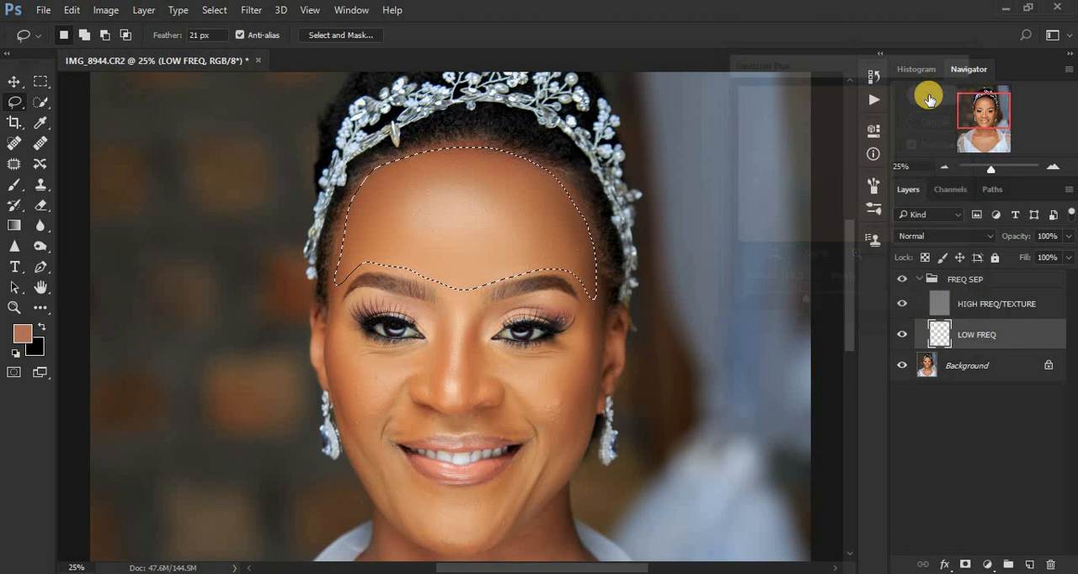
pyautogui.click(663, 349)
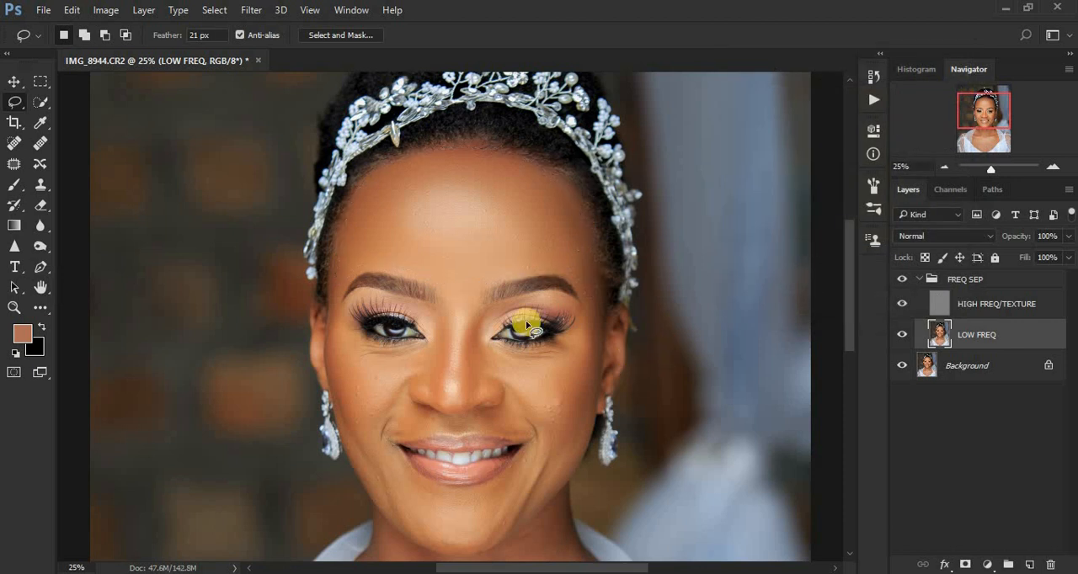
# Lasso the subject's right cheek below the eye, apply Gaussian Blur to it, and deselect.
pyautogui.hotkey('ctrl', '+')
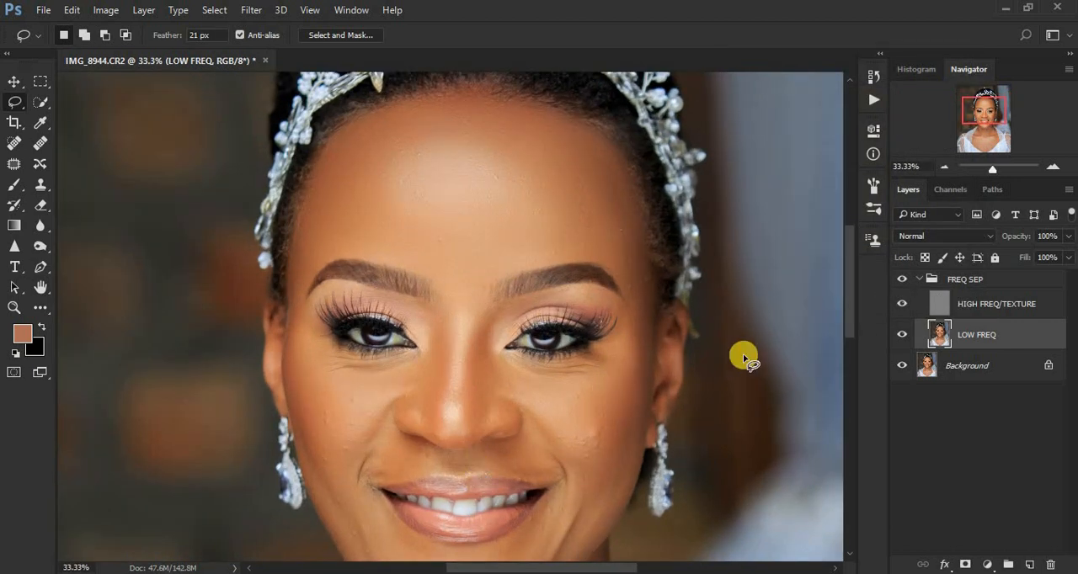
pyautogui.moveTo(849, 292); pyautogui.dragTo(847, 314)
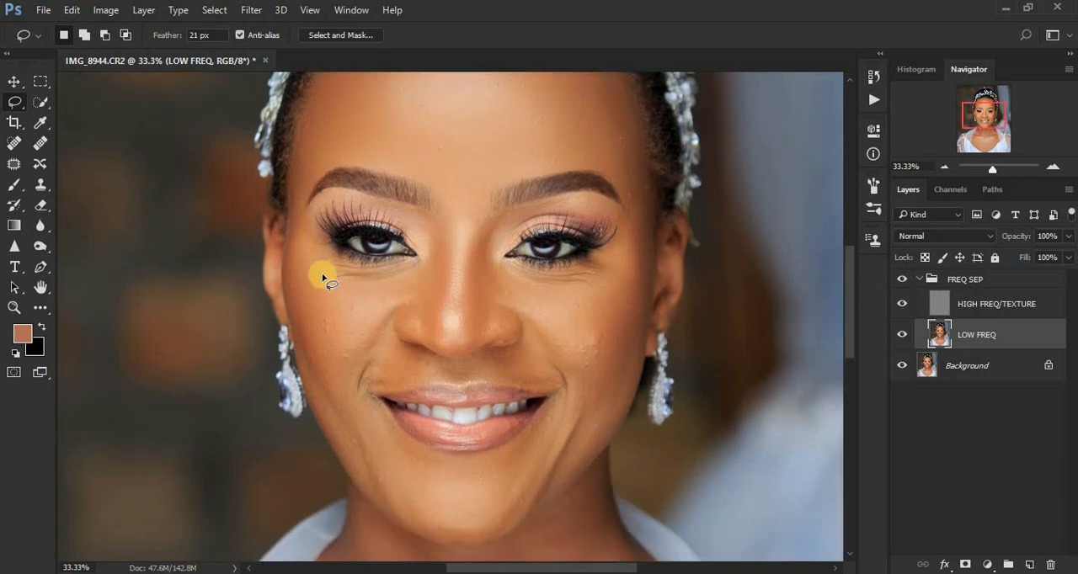
pyautogui.moveTo(344, 268)
pyautogui.mouseDown()
pyautogui.moveTo(413, 265)
pyautogui.moveTo(420, 282)
pyautogui.moveTo(379, 313)
pyautogui.moveTo(348, 379)
pyautogui.moveTo(314, 375)
pyautogui.moveTo(291, 293)
pyautogui.moveTo(292, 232)
pyautogui.mouseUp()
pyautogui.rightClick(306, 265)
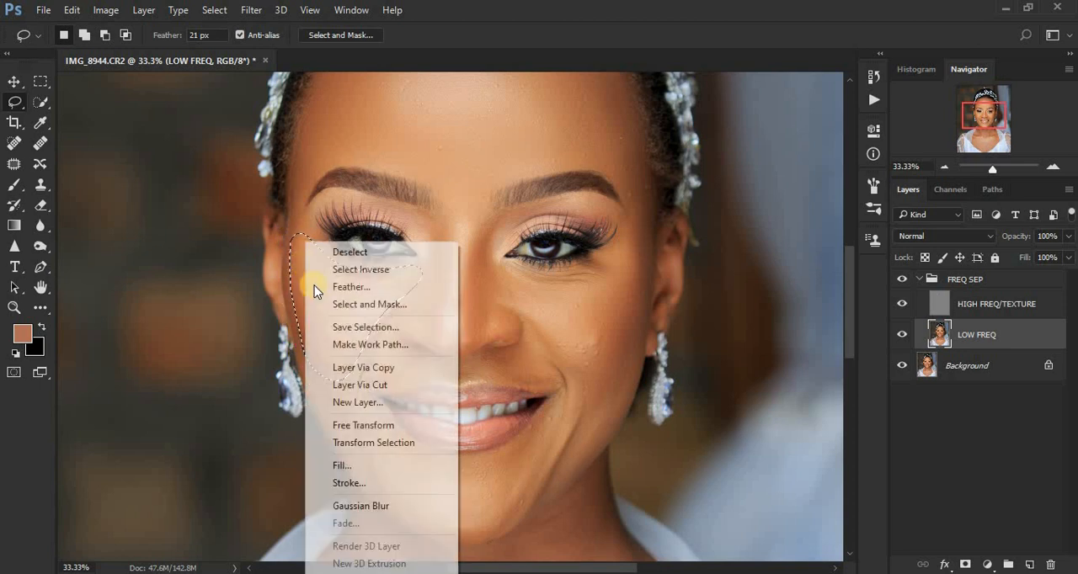
pyautogui.click(375, 507)
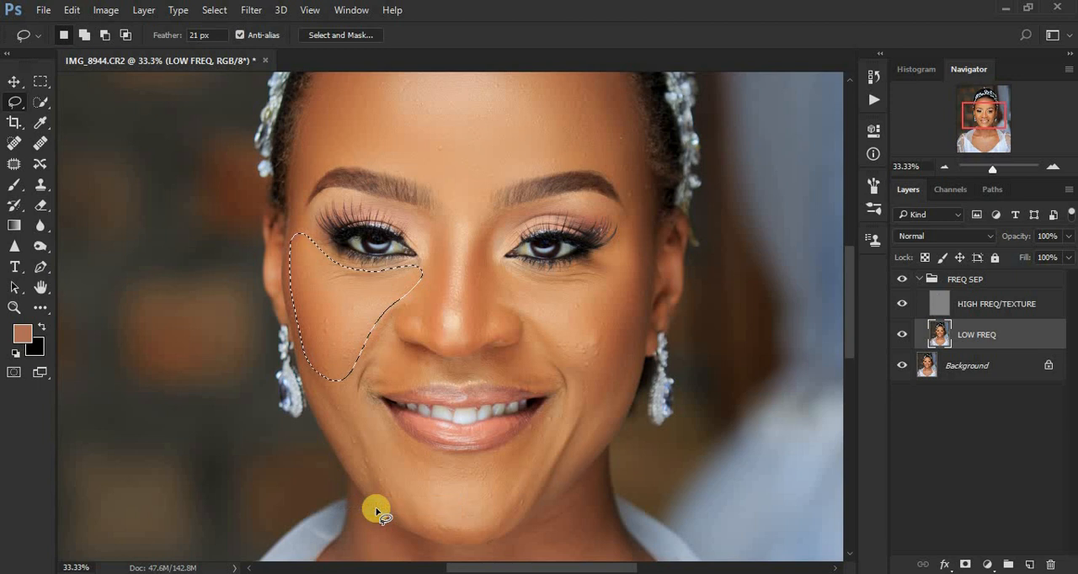
pyautogui.hotkey('ctrl', 'd')
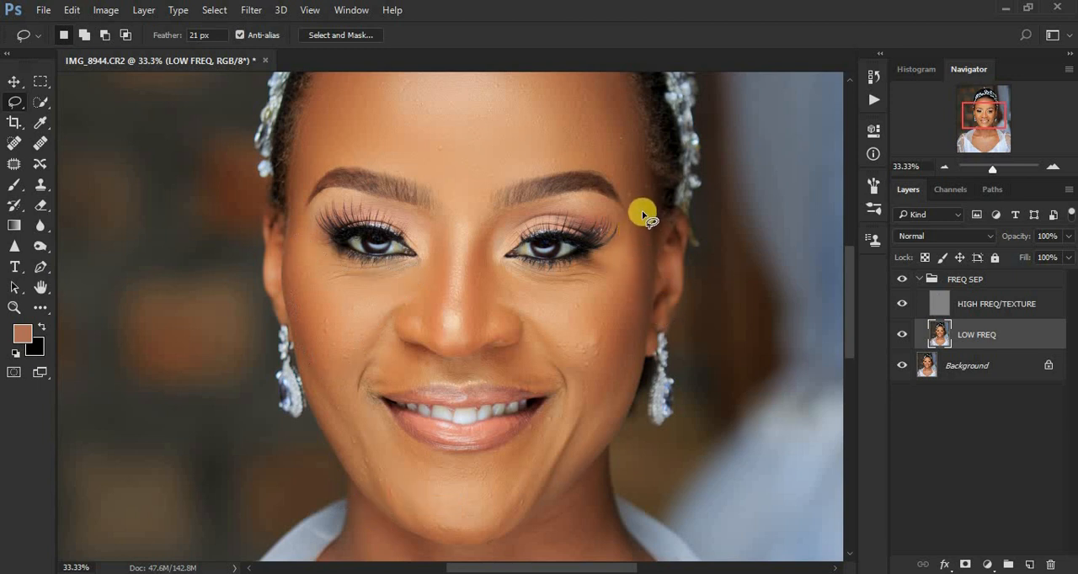
# Lasso the subject's left cheek from the temple to the smile line and apply Gaussian Blur to it.
pyautogui.moveTo(639, 212)
pyautogui.mouseDown()
pyautogui.moveTo(613, 255)
pyautogui.moveTo(582, 270)
pyautogui.moveTo(496, 274)
pyautogui.moveTo(600, 404)
pyautogui.moveTo(640, 334)
pyautogui.moveTo(641, 221)
pyautogui.mouseUp()
pyautogui.rightClick(615, 296)
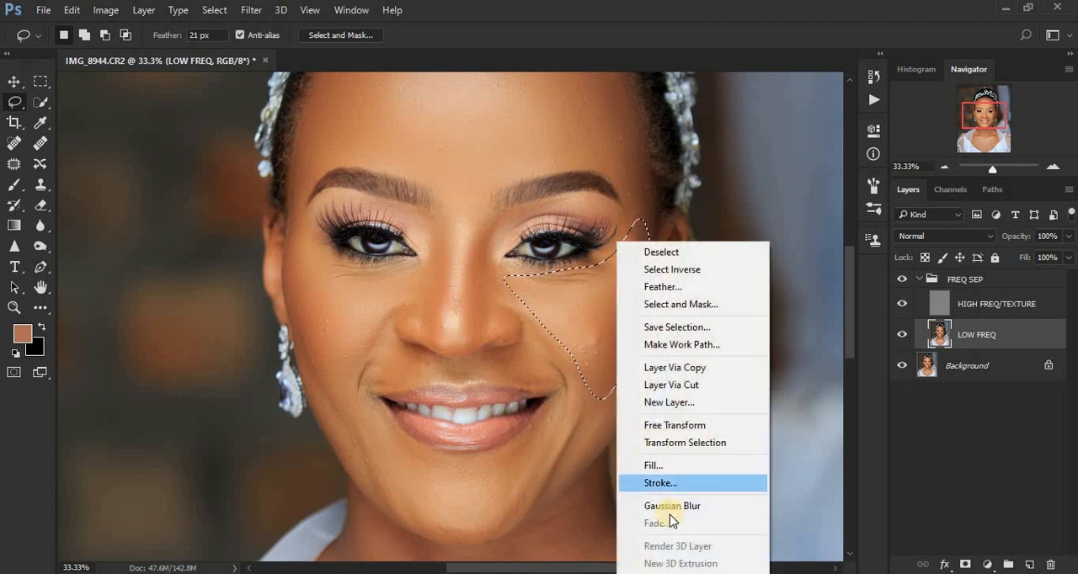
pyautogui.click(673, 510)
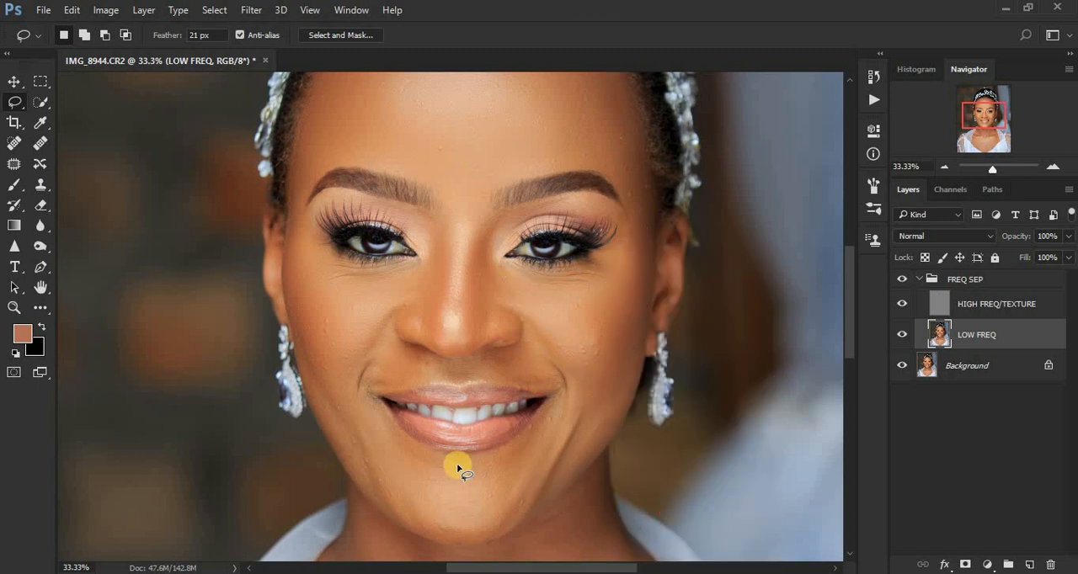
# Lasso the chin and jaw area below the lips, blur it with Gaussian Blur, and deselect.
pyautogui.moveTo(313, 366)
pyautogui.mouseDown()
pyautogui.moveTo(407, 446)
pyautogui.moveTo(456, 469)
pyautogui.moveTo(529, 442)
pyautogui.moveTo(559, 399)
pyautogui.moveTo(562, 411)
pyautogui.moveTo(508, 512)
pyautogui.moveTo(457, 528)
pyautogui.moveTo(373, 499)
pyautogui.moveTo(315, 364)
pyautogui.mouseUp()
pyautogui.rightClick(355, 437)
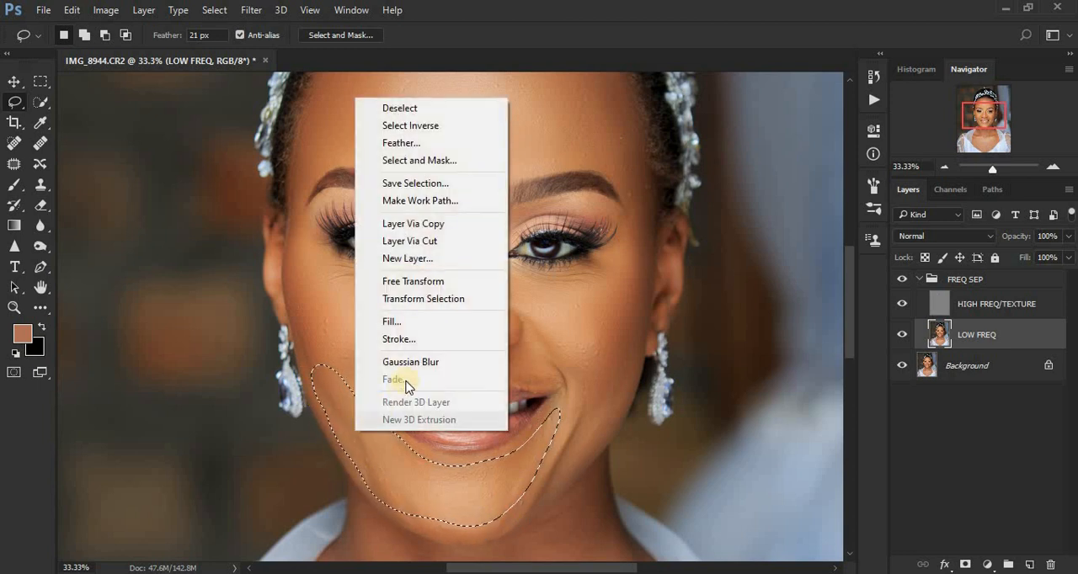
pyautogui.click(409, 361)
pyautogui.hotkey('ctrl', 'd')
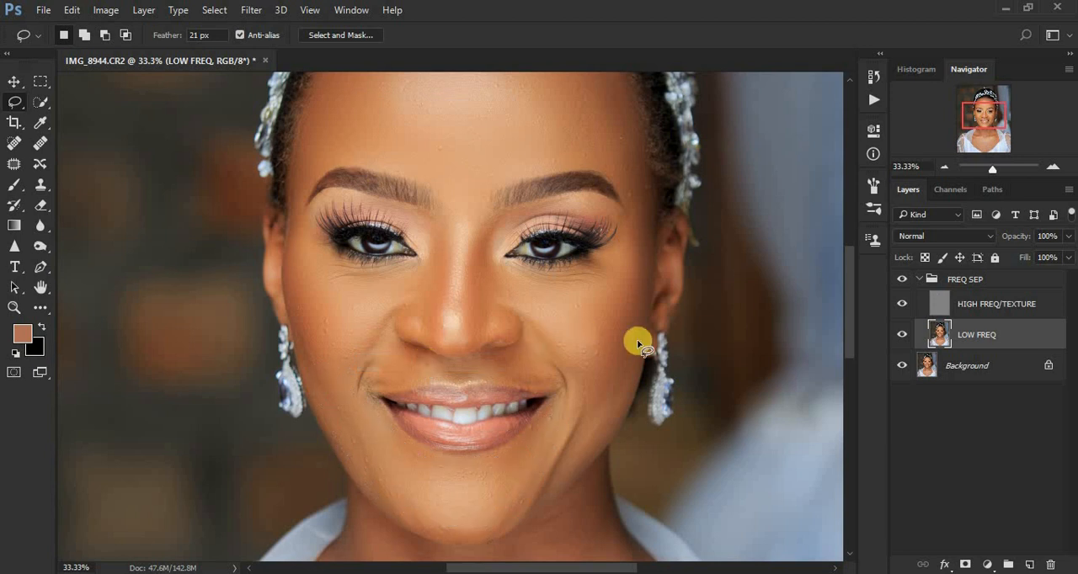
# Lasso the skin between the nose and upper lip, blur it with Gaussian Blur, and deselect.
pyautogui.moveTo(371, 374)
pyautogui.mouseDown()
pyautogui.moveTo(394, 349)
pyautogui.moveTo(470, 364)
pyautogui.moveTo(533, 343)
pyautogui.moveTo(549, 373)
pyautogui.moveTo(446, 374)
pyautogui.moveTo(356, 391)
pyautogui.moveTo(372, 364)
pyautogui.moveTo(410, 366)
pyautogui.mouseUp()
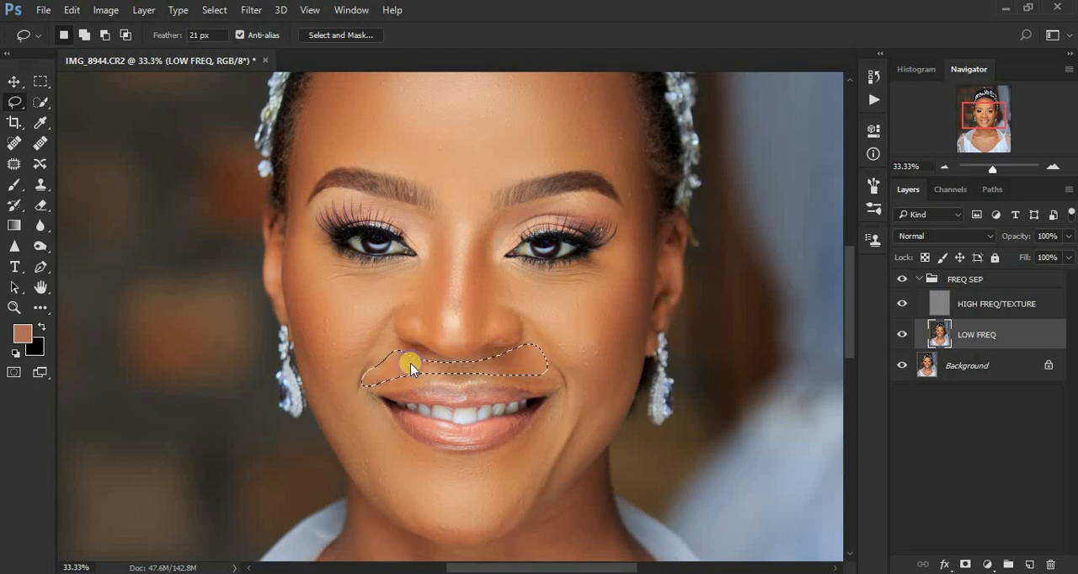
pyautogui.rightClick(411, 366)
pyautogui.click(446, 293)
pyautogui.hotkey('ctrl', 'd')
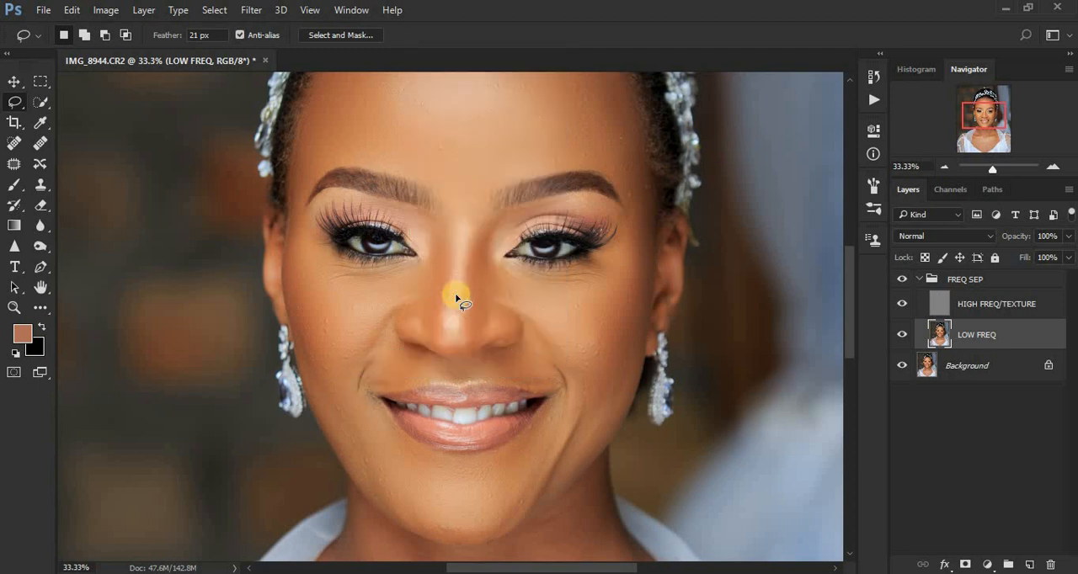
# Lasso each side of the nose in turn, apply Gaussian Blur to both areas, and deselect.
pyautogui.moveTo(423, 215)
pyautogui.mouseDown()
pyautogui.moveTo(454, 244)
pyautogui.moveTo(434, 329)
pyautogui.mouseUp()
pyautogui.moveTo(419, 322)
pyautogui.mouseDown()
pyautogui.moveTo(399, 297)
pyautogui.moveTo(434, 261)
pyautogui.moveTo(427, 229)
pyautogui.mouseUp()
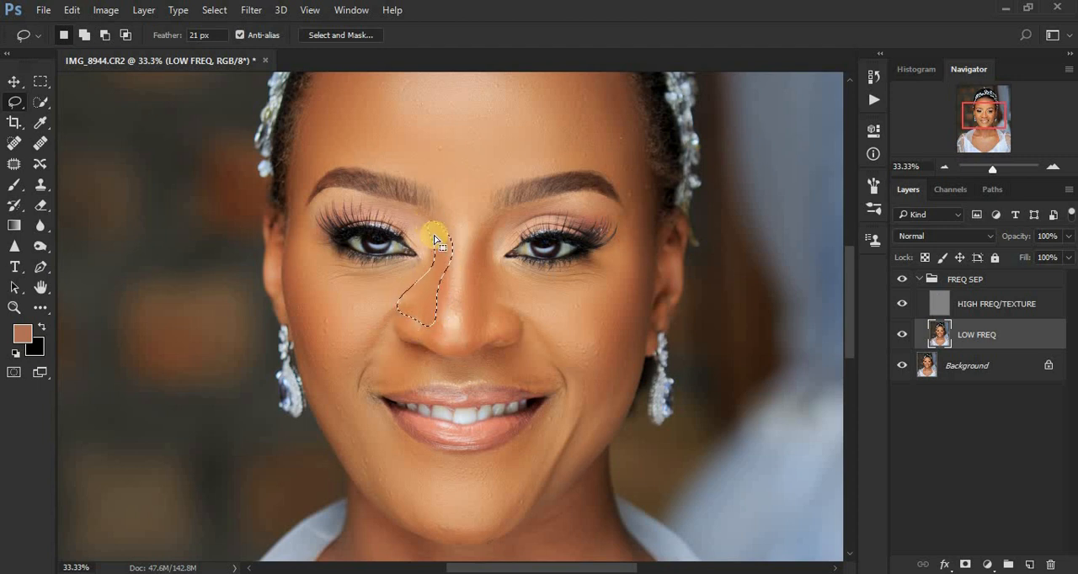
pyautogui.rightClick(434, 240)
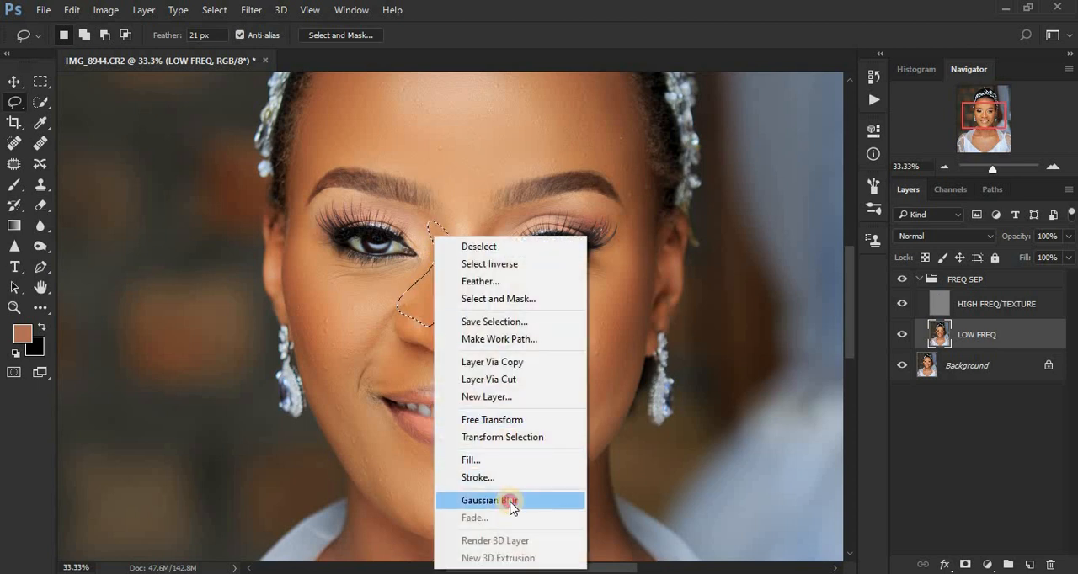
pyautogui.click(509, 502)
pyautogui.moveTo(499, 210)
pyautogui.mouseDown()
pyautogui.moveTo(468, 285)
pyautogui.moveTo(478, 338)
pyautogui.moveTo(513, 292)
pyautogui.moveTo(494, 266)
pyautogui.moveTo(488, 214)
pyautogui.mouseUp()
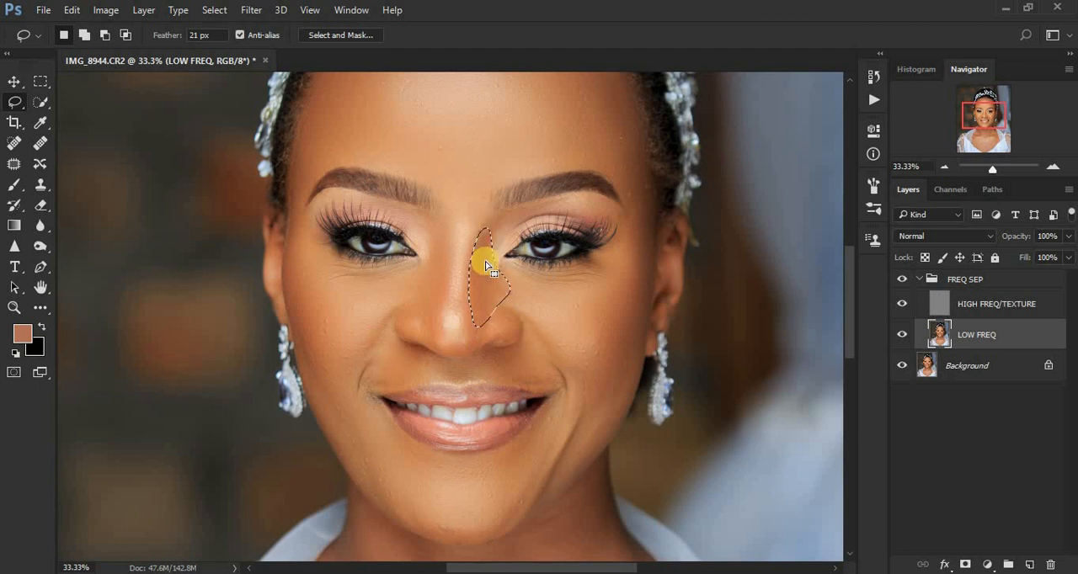
pyautogui.rightClick(486, 266)
pyautogui.click(559, 509)
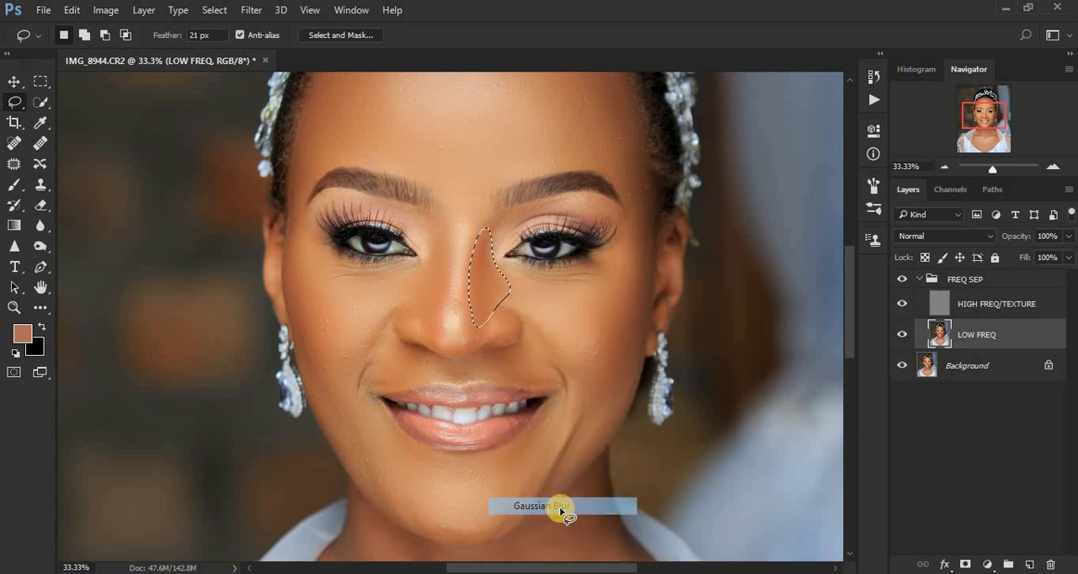
pyautogui.hotkey('ctrl', 'd')
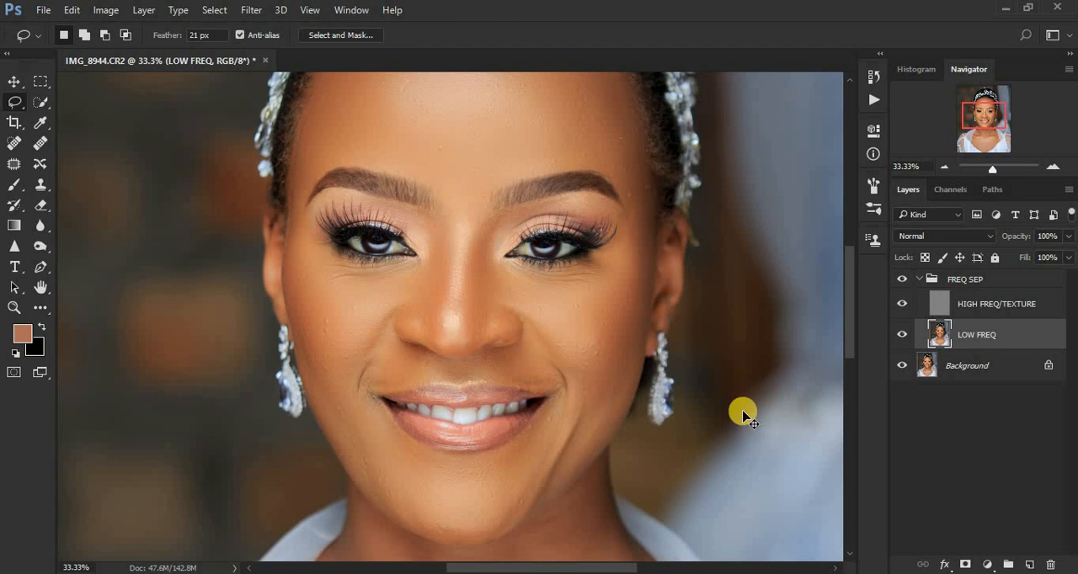
# Make the HIGH FREQ/TEXTURE layer active and set up the Clone Stamp Tool with a brush size of 30.
pyautogui.hotkey('ctrl', '-')
pyautogui.hotkey('ctrl', '-')
pyautogui.hotkey('ctrl', '-')
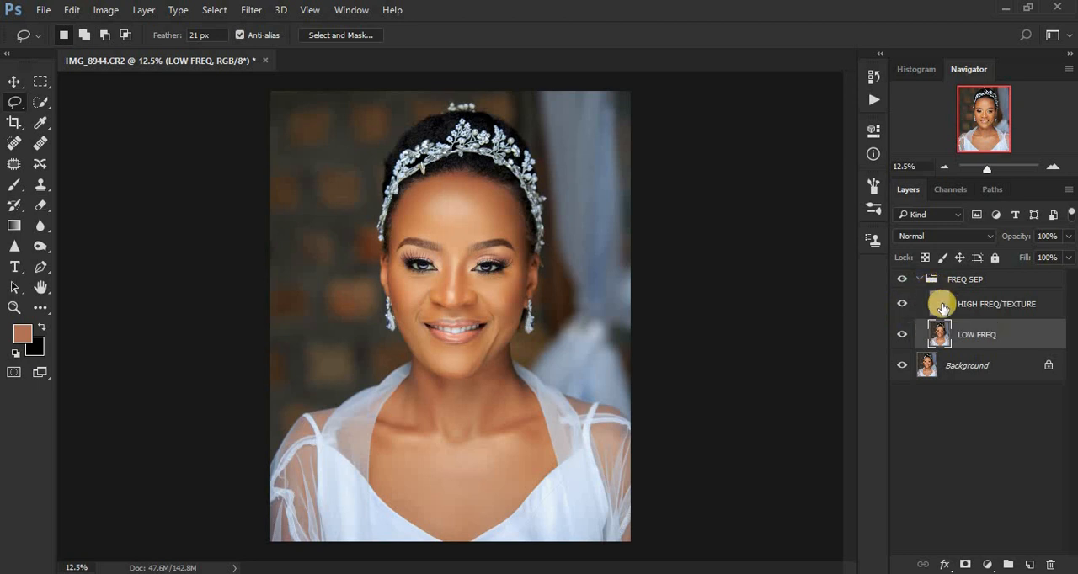
pyautogui.click(942, 309)
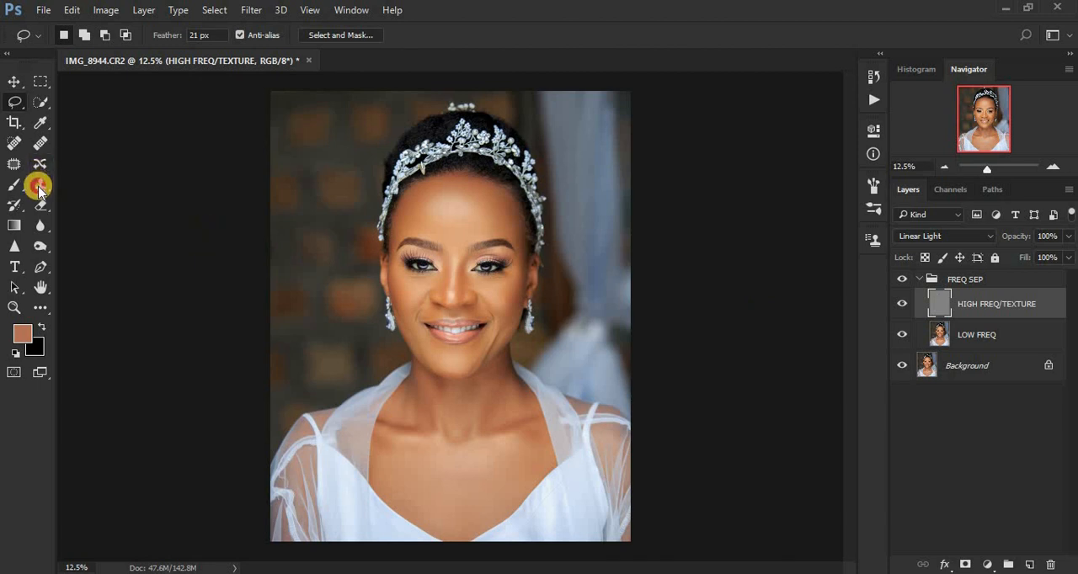
pyautogui.click(39, 186)
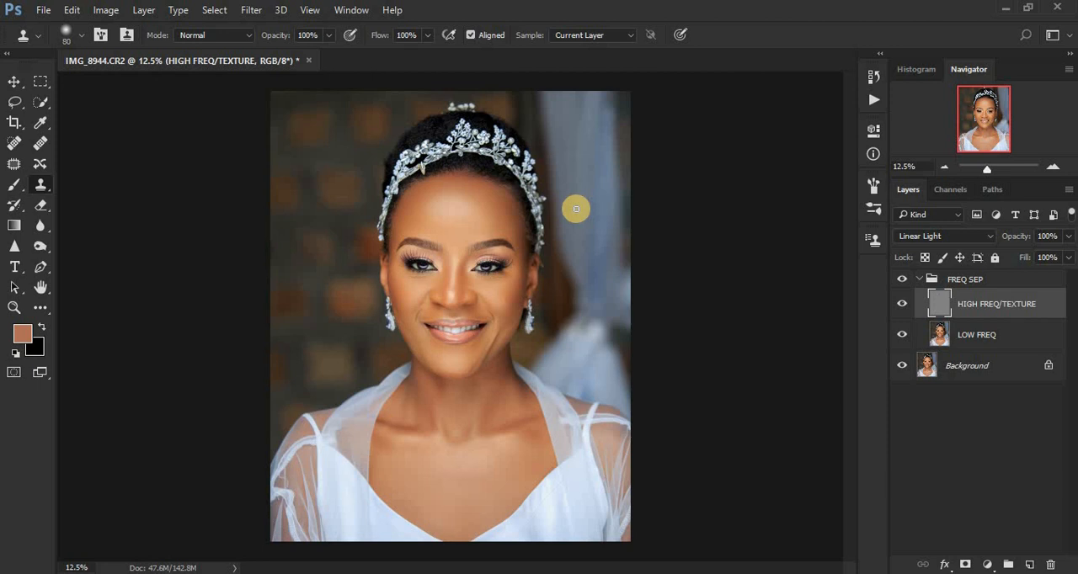
pyautogui.scroll(5, 565, 313)
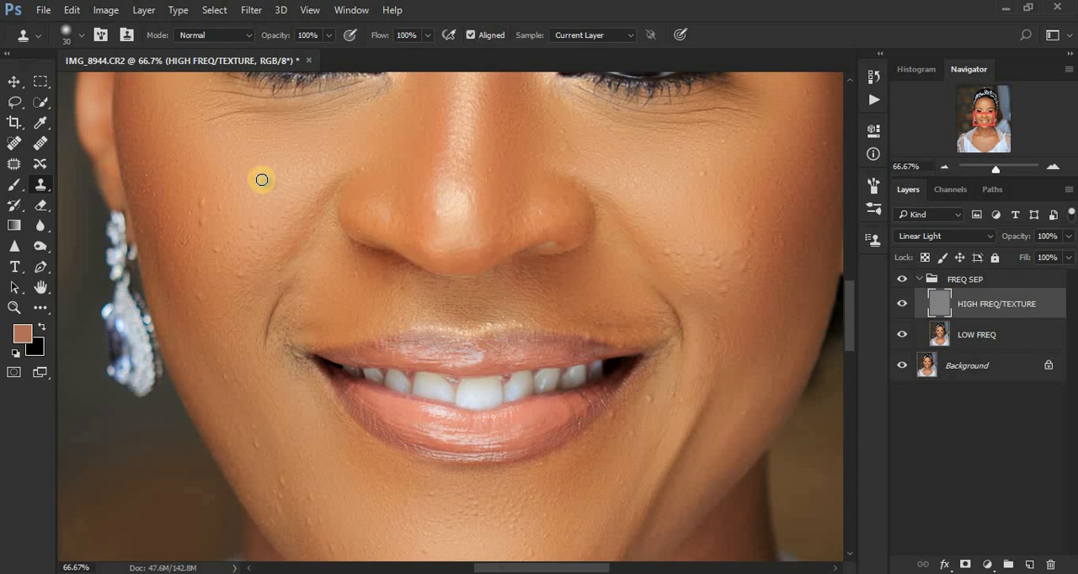
# Clone clean skin texture over the small bumps in the middle of the subject's right cheek.
pyautogui.click(263, 197)
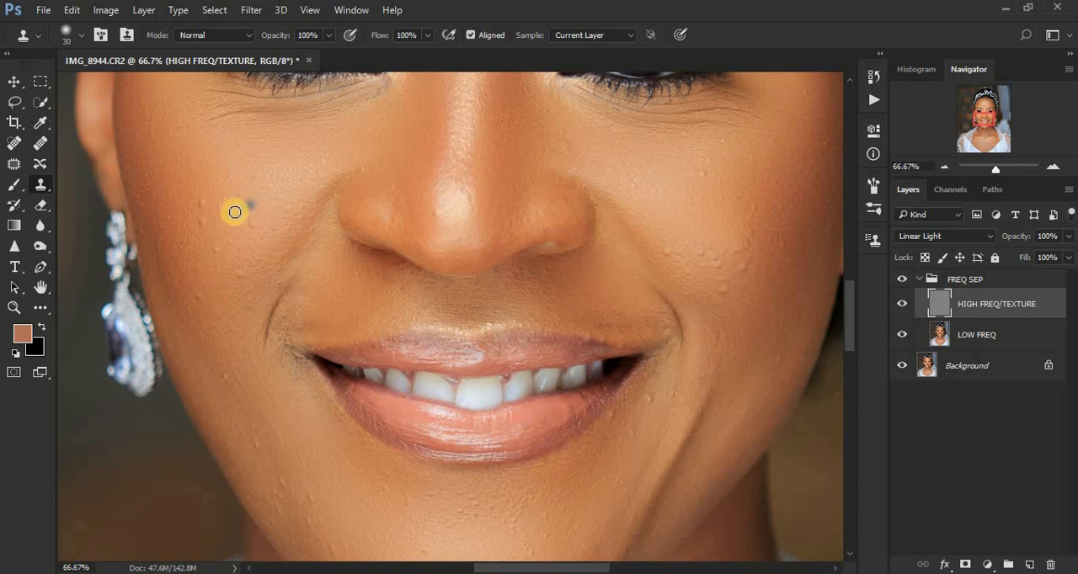
pyautogui.keyDown('alt'); pyautogui.click(233, 214); pyautogui.keyUp('alt')
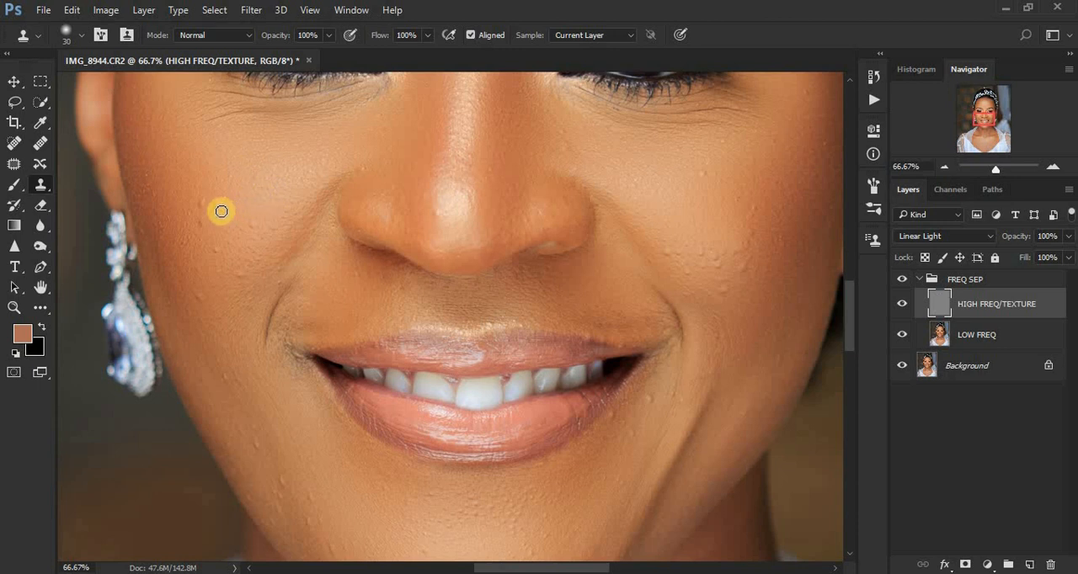
pyautogui.click(232, 206)
pyautogui.click(224, 213)
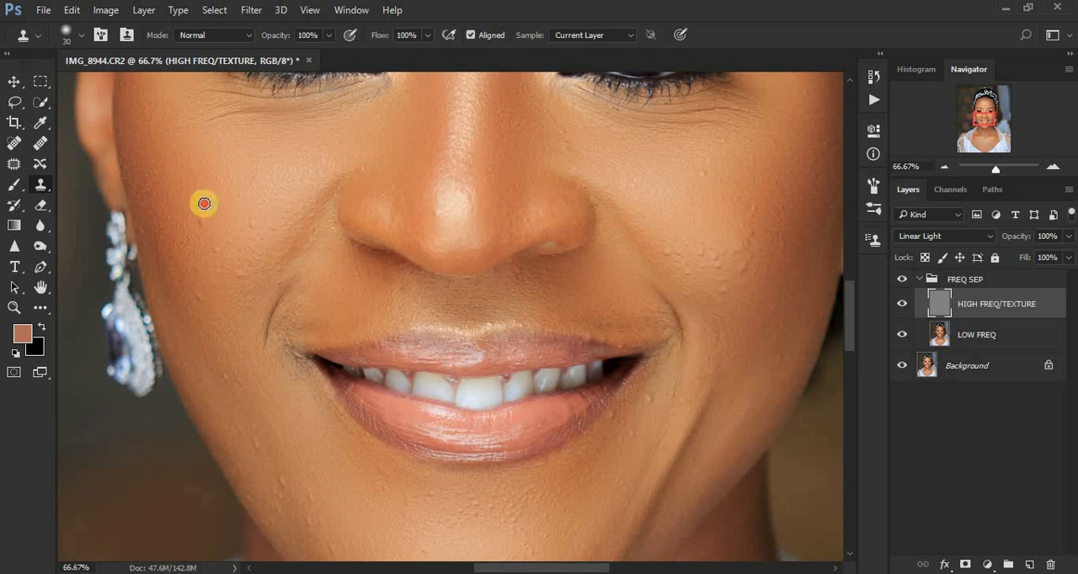
pyautogui.click(204, 203)
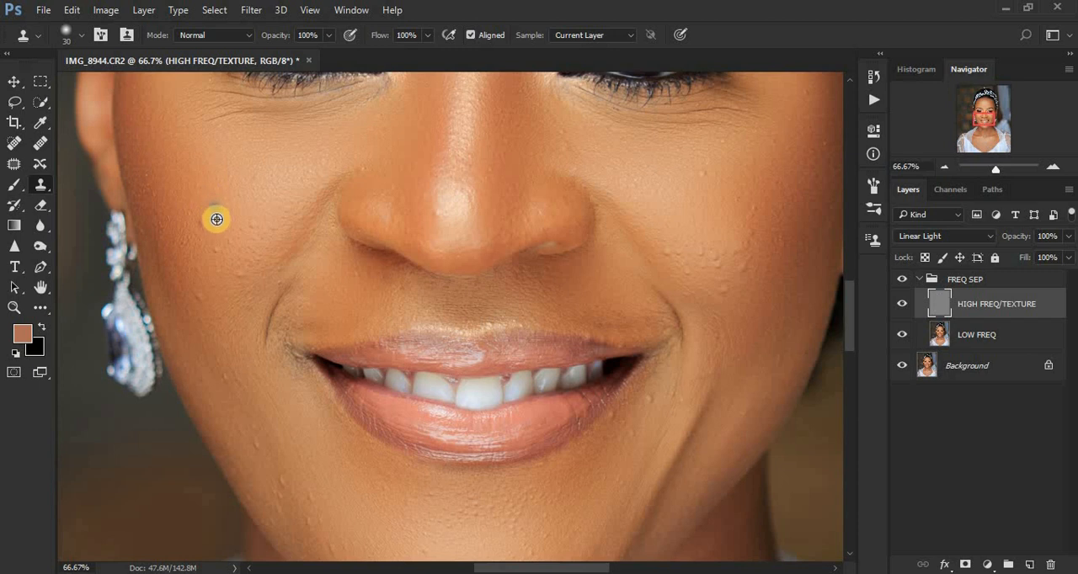
pyautogui.keyDown('alt'); pyautogui.click(217, 220); pyautogui.keyUp('alt')
pyautogui.click(200, 224)
# Clone clean texture over the bumps on the subject's lower right cheek near the smile line and beside the nose.
pyautogui.click(293, 214)
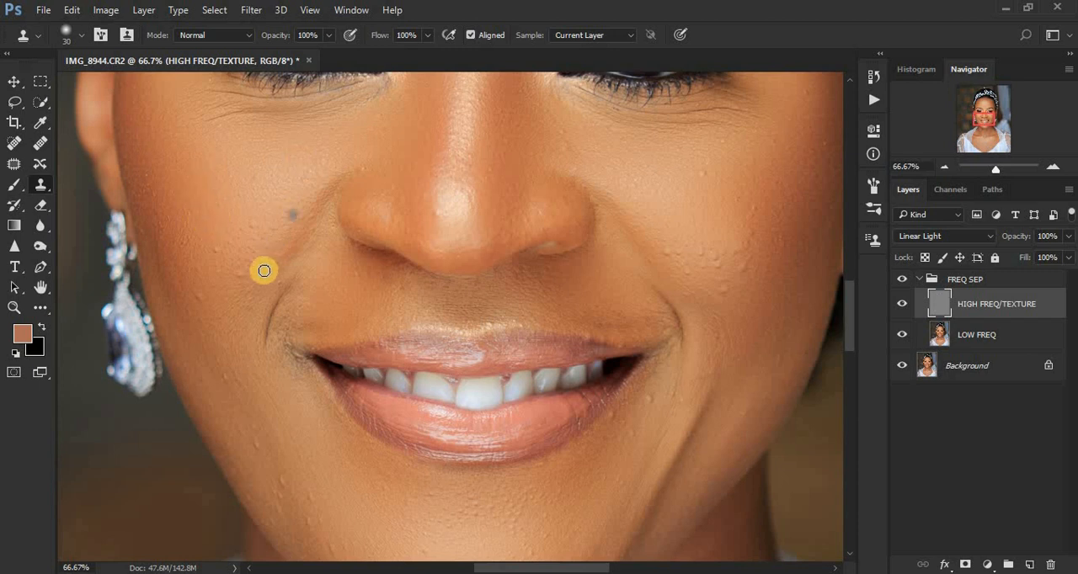
pyautogui.keyDown('alt'); pyautogui.click(257, 279); pyautogui.keyUp('alt')
pyautogui.click(244, 278)
pyautogui.keyDown('alt'); pyautogui.click(228, 253); pyautogui.keyUp('alt')
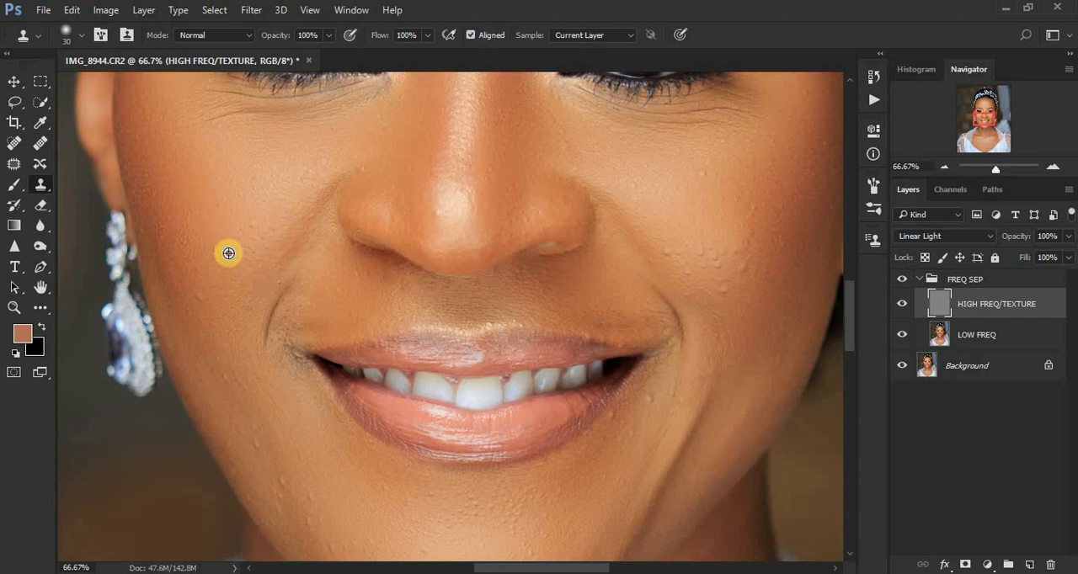
pyautogui.click(218, 251)
pyautogui.keyDown('alt'); pyautogui.click(221, 292); pyautogui.keyUp('alt')
pyautogui.click(199, 298)
pyautogui.keyDown('alt'); pyautogui.click(271, 227); pyautogui.keyUp('alt')
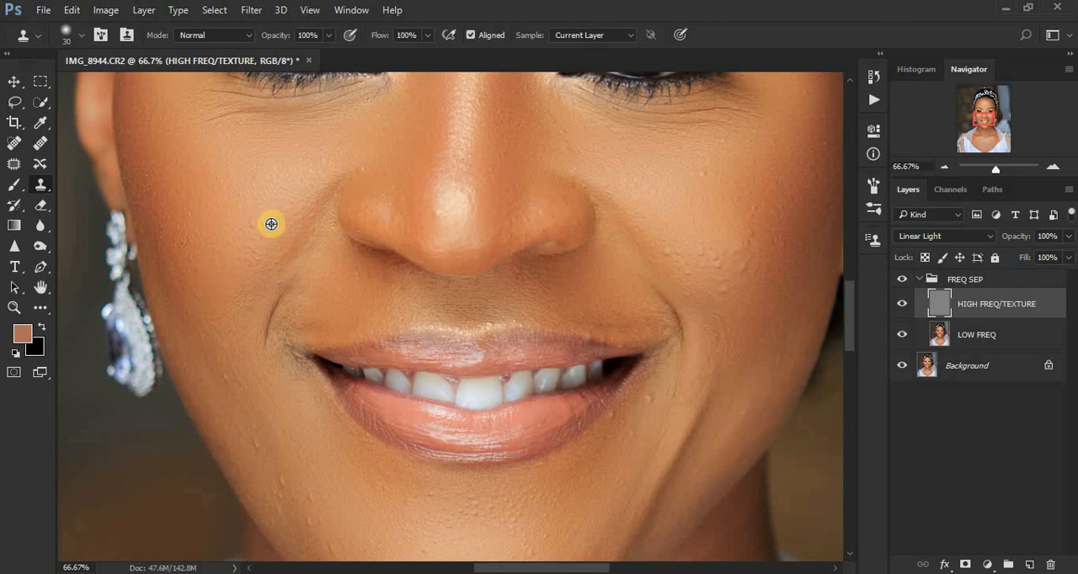
pyautogui.click(378, 158)
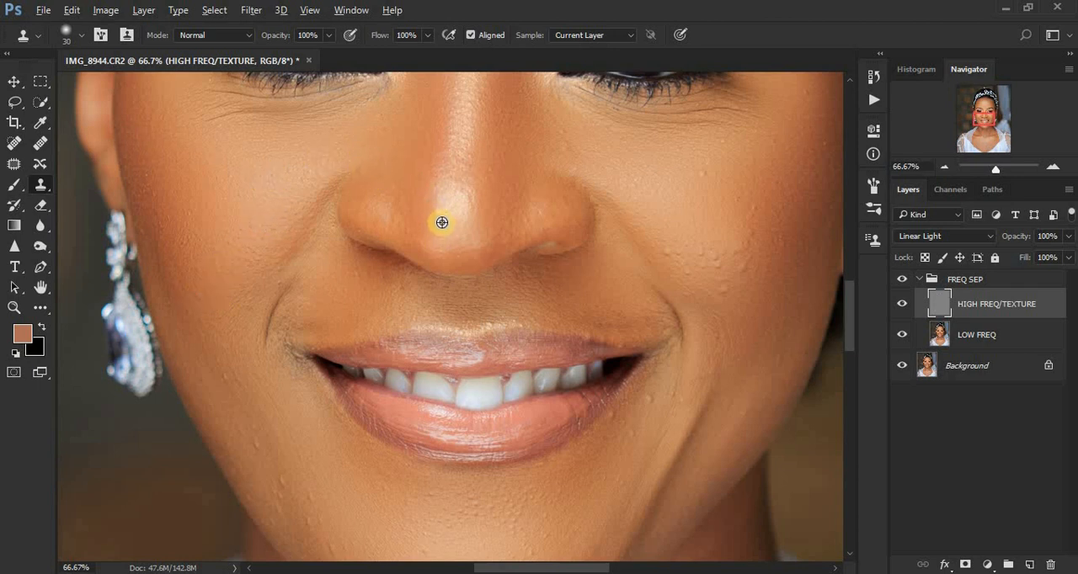
# Clone clean texture over marks on the nose tip, the subject's lower right cheek and the skin around both mouth corners.
pyautogui.click(476, 192)
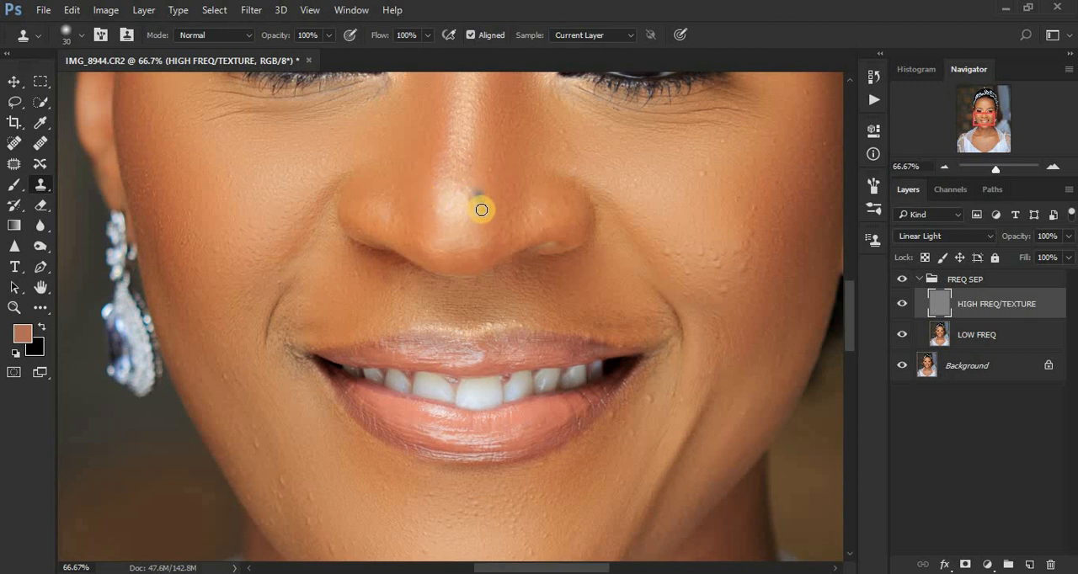
pyautogui.click(253, 444)
pyautogui.moveTo(253, 444)
pyautogui.mouseDown()
pyautogui.moveTo(264, 424)
pyautogui.moveTo(240, 406)
pyautogui.moveTo(245, 380)
pyautogui.moveTo(238, 392)
pyautogui.moveTo(233, 383)
pyautogui.mouseUp()
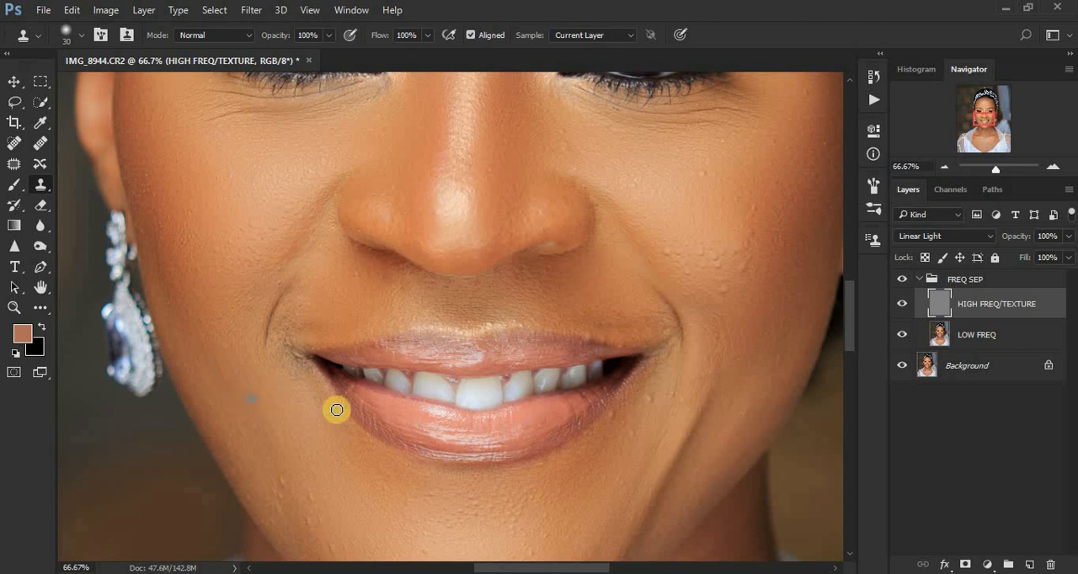
pyautogui.moveTo(295, 373); pyautogui.dragTo(295, 365)
pyautogui.keyDown('alt'); pyautogui.click(299, 329); pyautogui.keyUp('alt')
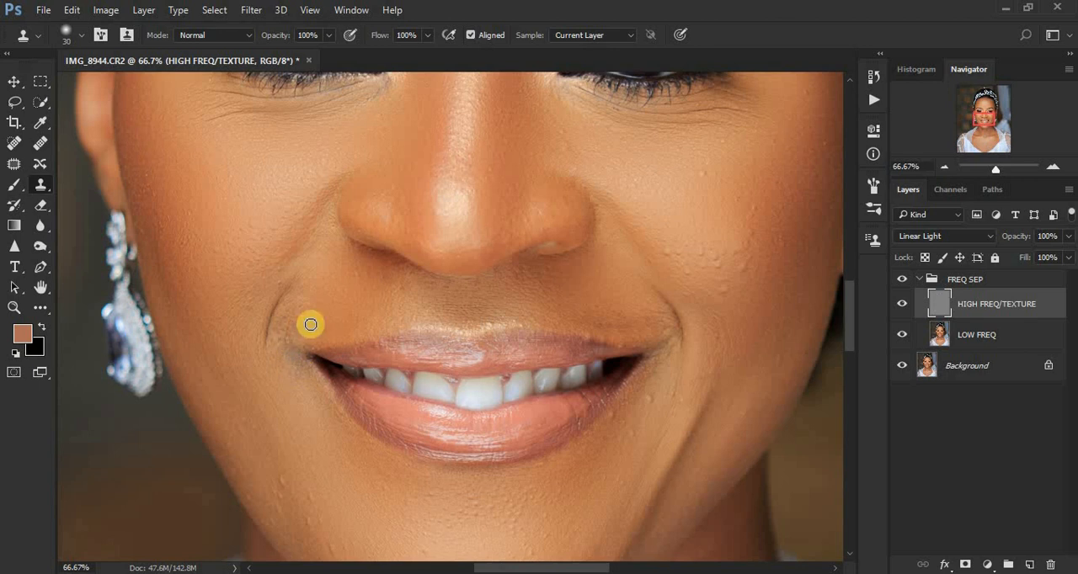
pyautogui.moveTo(649, 355); pyautogui.dragTo(663, 343)
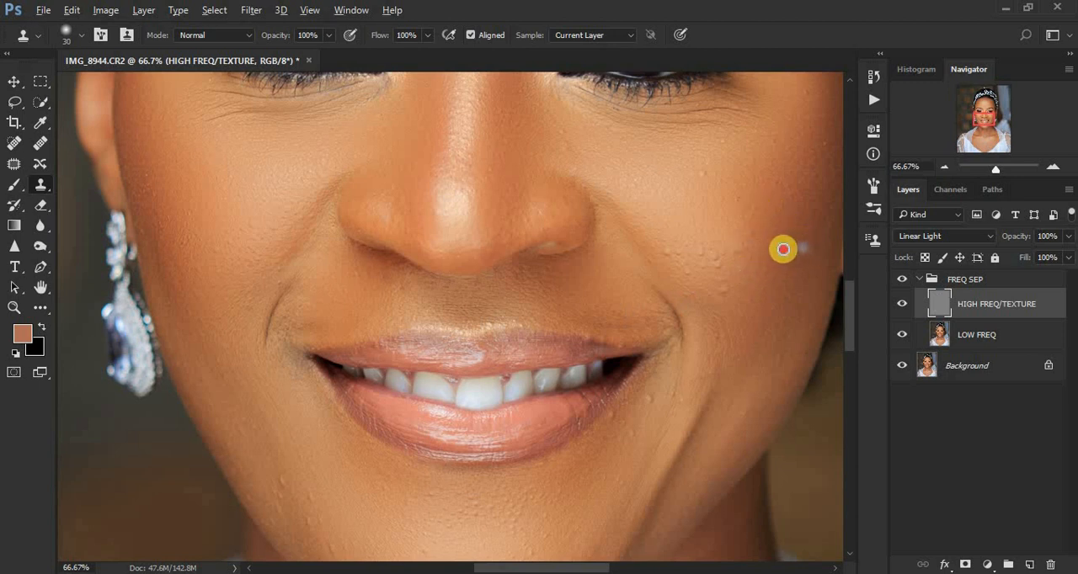
# Clone clean skin texture over the cluster of bumps on the subject's left cheek and the small spot above it.
pyautogui.click(731, 270)
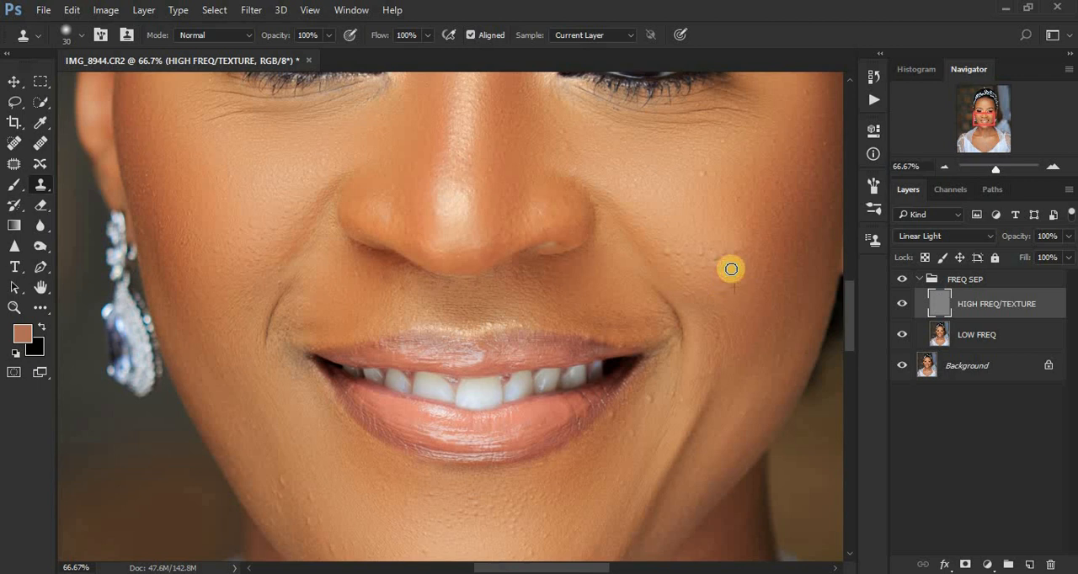
pyautogui.keyDown('alt'); pyautogui.click(718, 267); pyautogui.keyUp('alt')
pyautogui.click(764, 231)
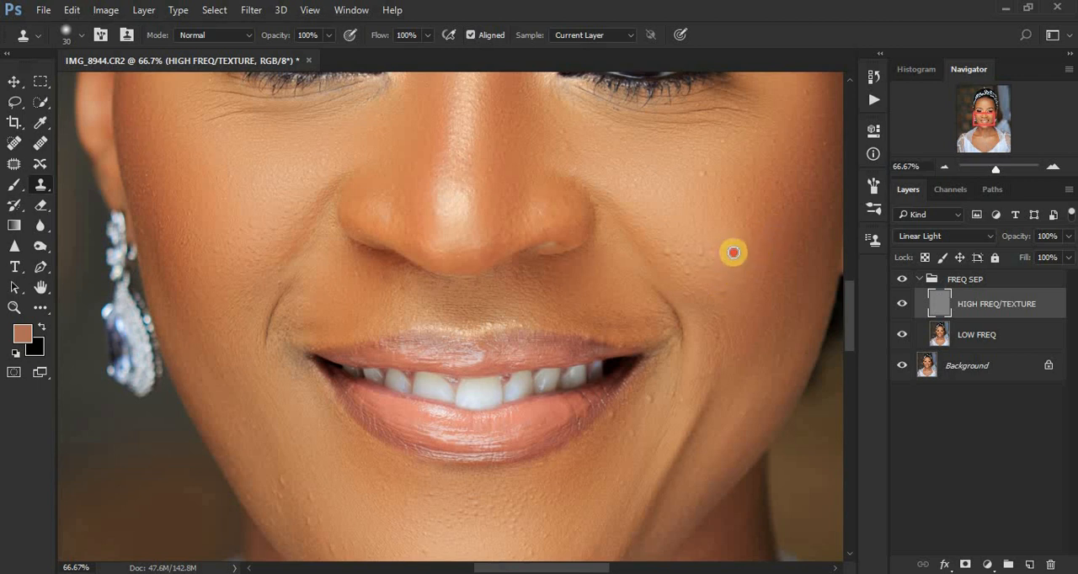
pyautogui.keyDown('alt'); pyautogui.click(733, 253); pyautogui.keyUp('alt')
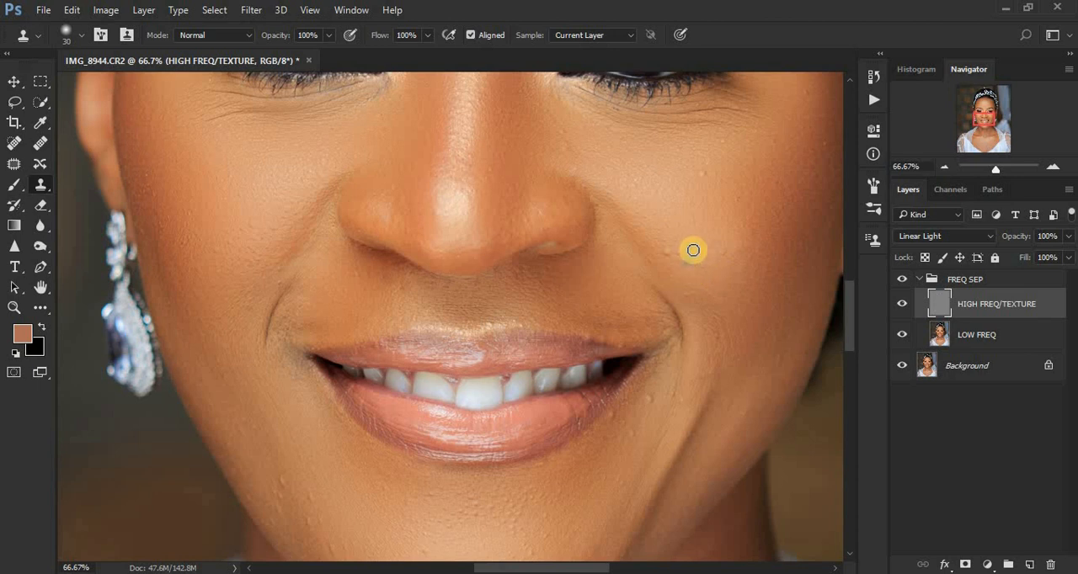
pyautogui.click(678, 253)
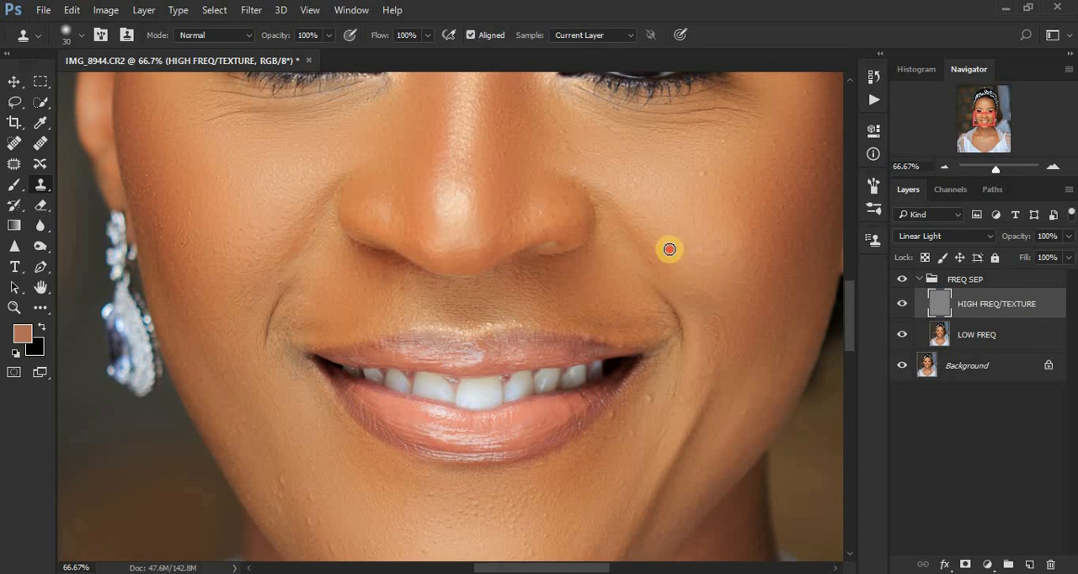
pyautogui.click(707, 174)
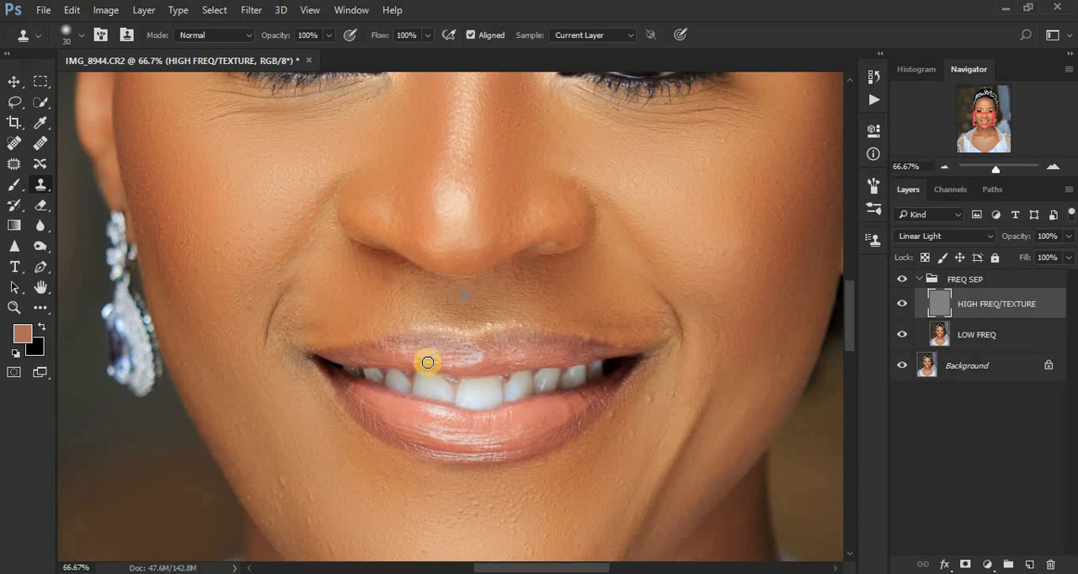
# Clone clean texture over the bumps along the subject's right jawline beside the chin.
pyautogui.keyDown('alt'); pyautogui.click(323, 505); pyautogui.keyUp('alt')
pyautogui.click(309, 496)
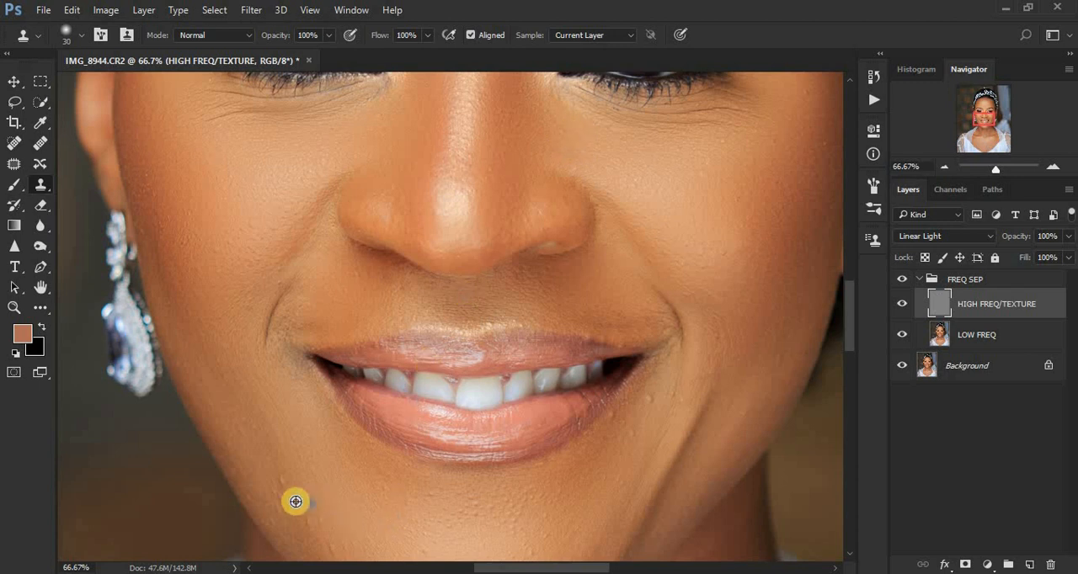
pyautogui.keyDown('alt'); pyautogui.click(295, 503); pyautogui.keyUp('alt')
pyautogui.click(289, 476)
pyautogui.keyDown('alt'); pyautogui.click(282, 478); pyautogui.keyUp('alt')
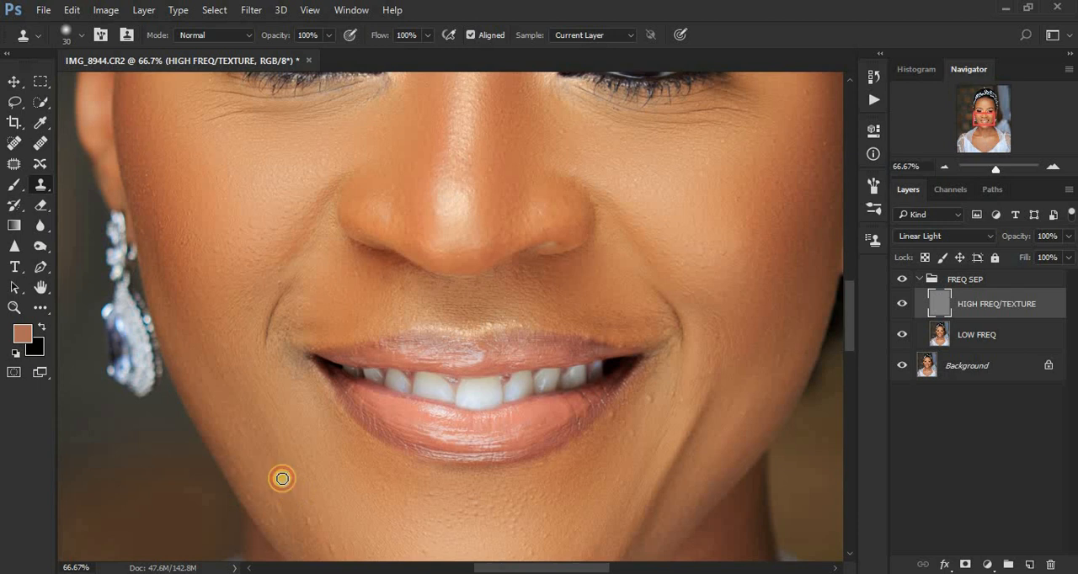
pyautogui.click(284, 500)
pyautogui.keyDown('alt'); pyautogui.click(325, 520); pyautogui.keyUp('alt')
pyautogui.click(298, 518)
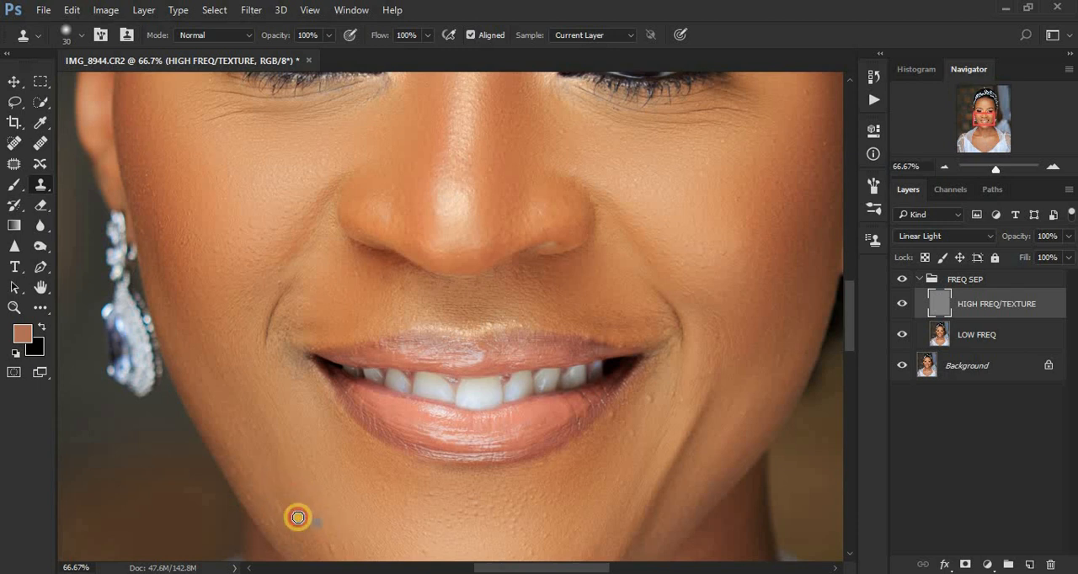
pyautogui.click(286, 513)
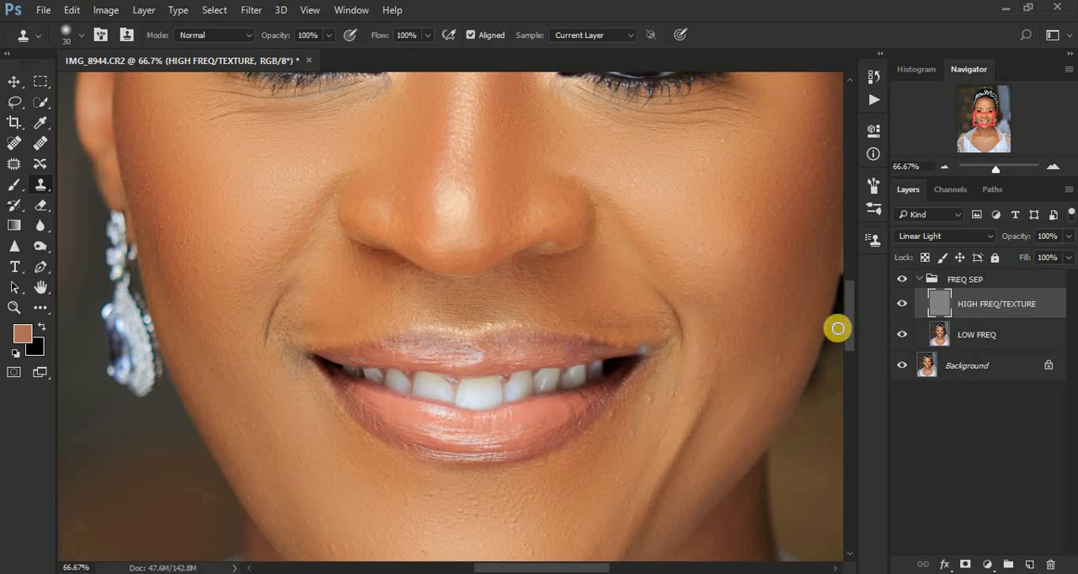
# Clone away the bumps below the subject's left mouth corner, along the left jaw and across the chin.
pyautogui.scroll(-3, 850, 337)
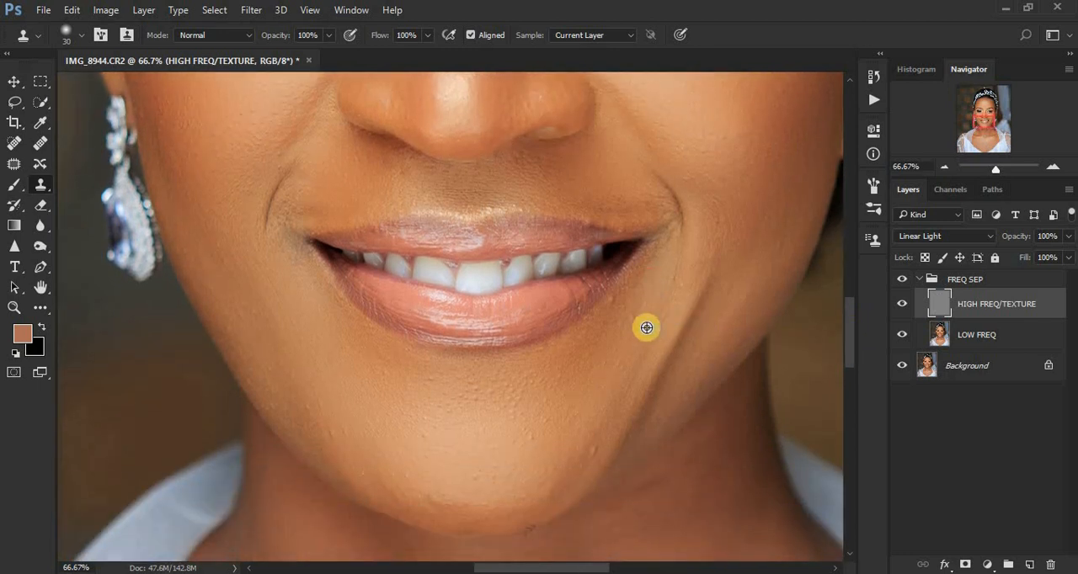
pyautogui.keyDown('alt'); pyautogui.click(617, 304); pyautogui.keyUp('alt')
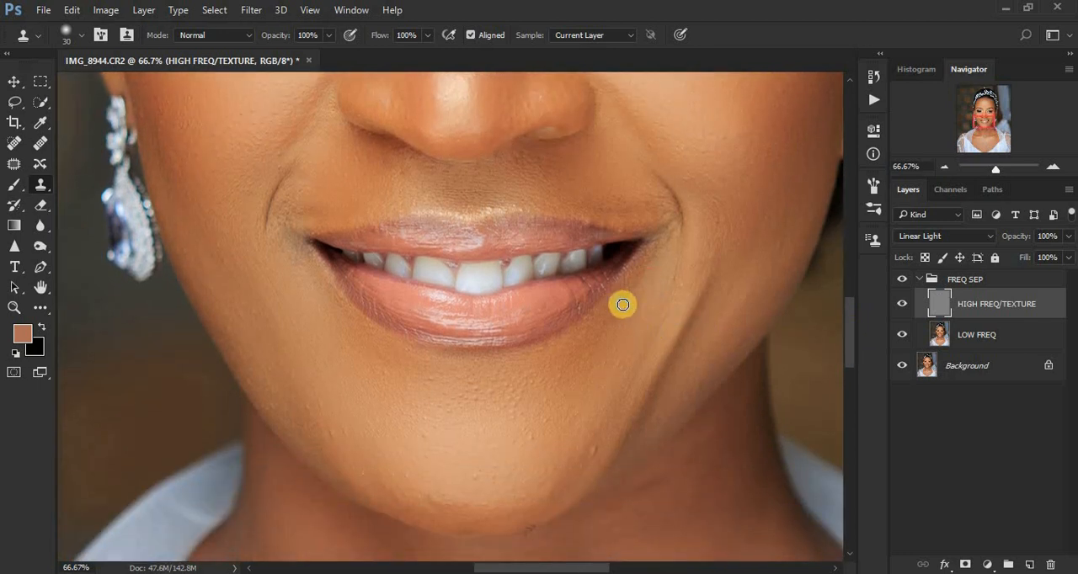
pyautogui.keyDown('alt'); pyautogui.click(593, 445); pyautogui.keyUp('alt')
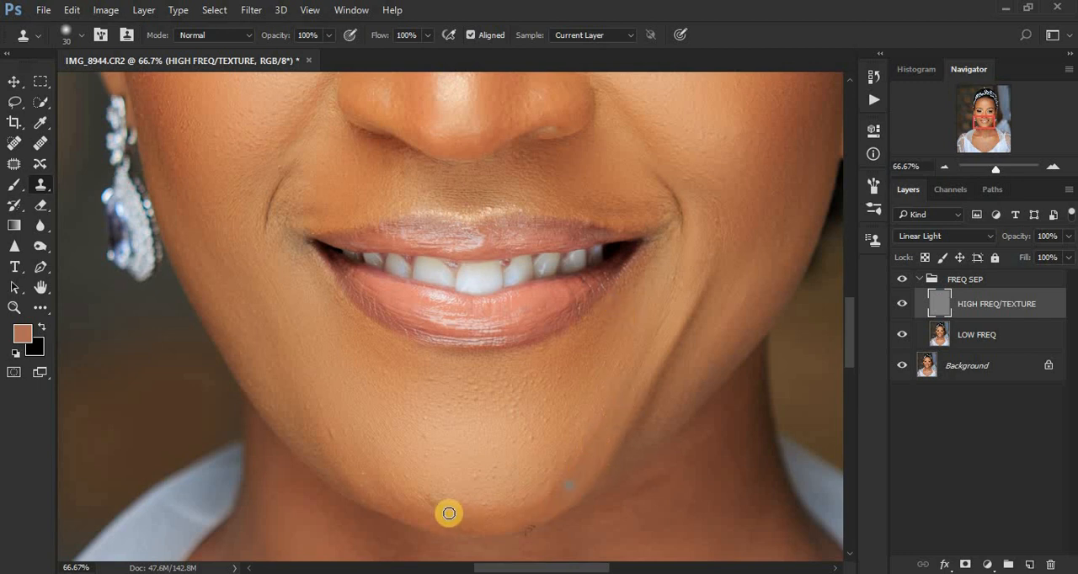
pyautogui.keyDown('alt'); pyautogui.click(336, 440); pyautogui.keyUp('alt')
pyautogui.click(333, 430)
pyautogui.click(405, 418)
pyautogui.keyDown('alt'); pyautogui.click(436, 440); pyautogui.keyUp('alt')
pyautogui.click(414, 434)
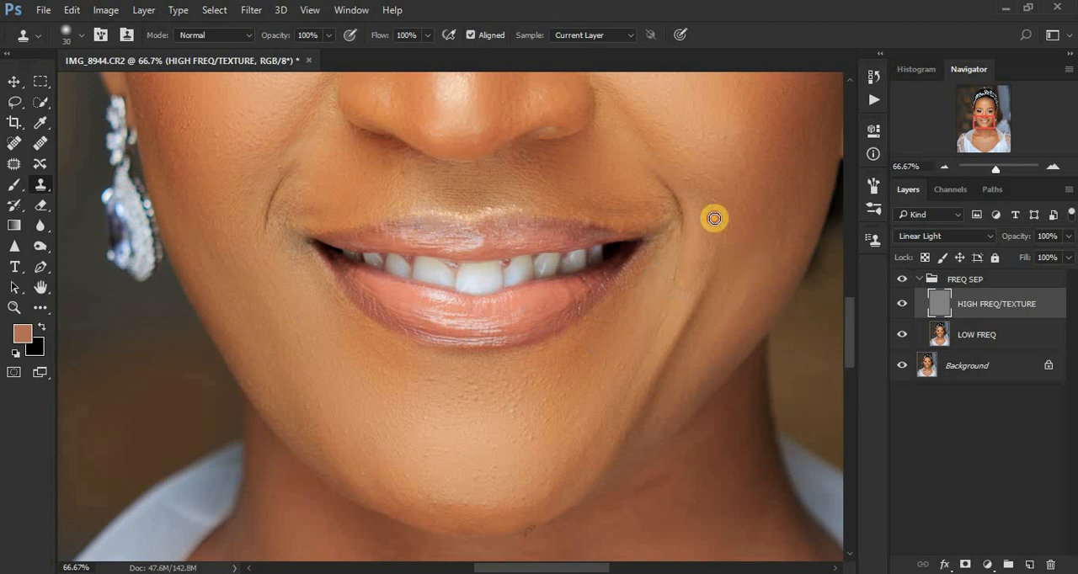
# Clone clean texture over the blemishes above the subject's left eyebrow and along the left temple.
pyautogui.moveTo(850, 333); pyautogui.dragTo(845, 270)
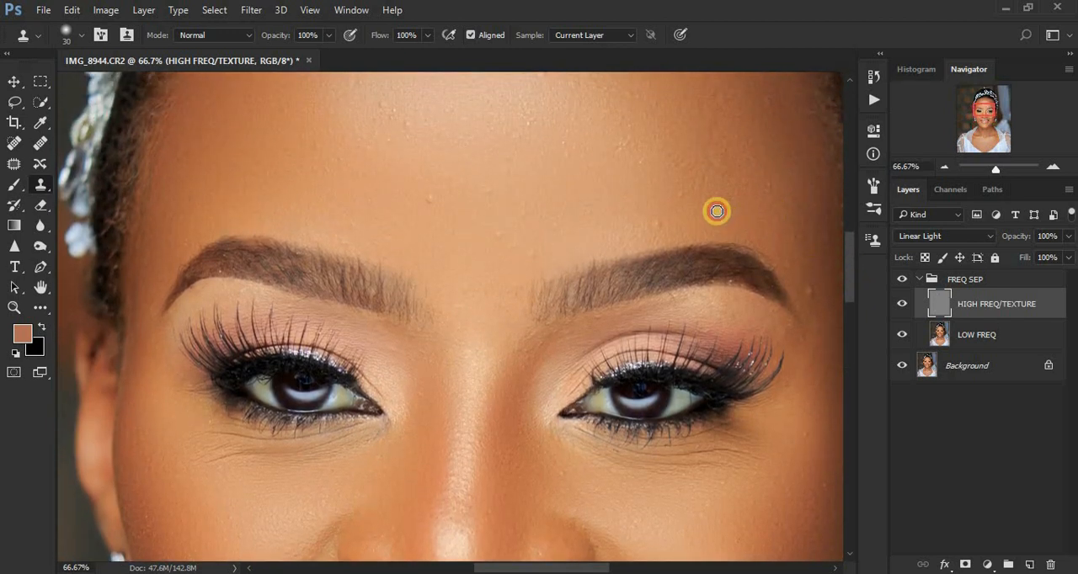
pyautogui.click(684, 196)
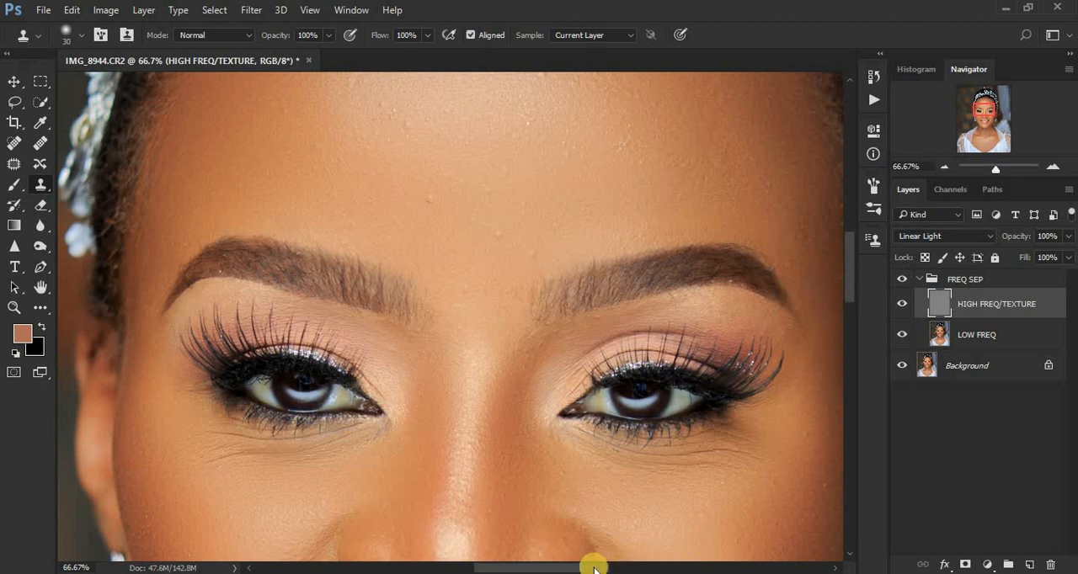
pyautogui.moveTo(593, 568); pyautogui.dragTo(615, 564)
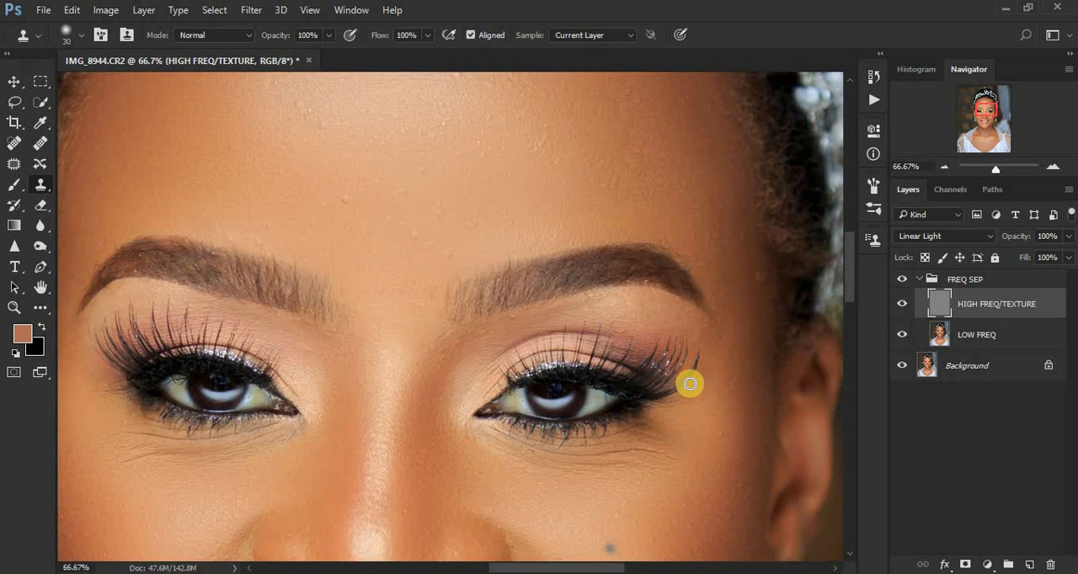
pyautogui.keyDown('alt'); pyautogui.click(763, 284); pyautogui.keyUp('alt')
pyautogui.click(754, 266)
pyautogui.keyDown('alt'); pyautogui.click(759, 283); pyautogui.keyUp('alt')
pyautogui.click(750, 258)
pyautogui.keyDown('alt'); pyautogui.click(746, 241); pyautogui.keyUp('alt')
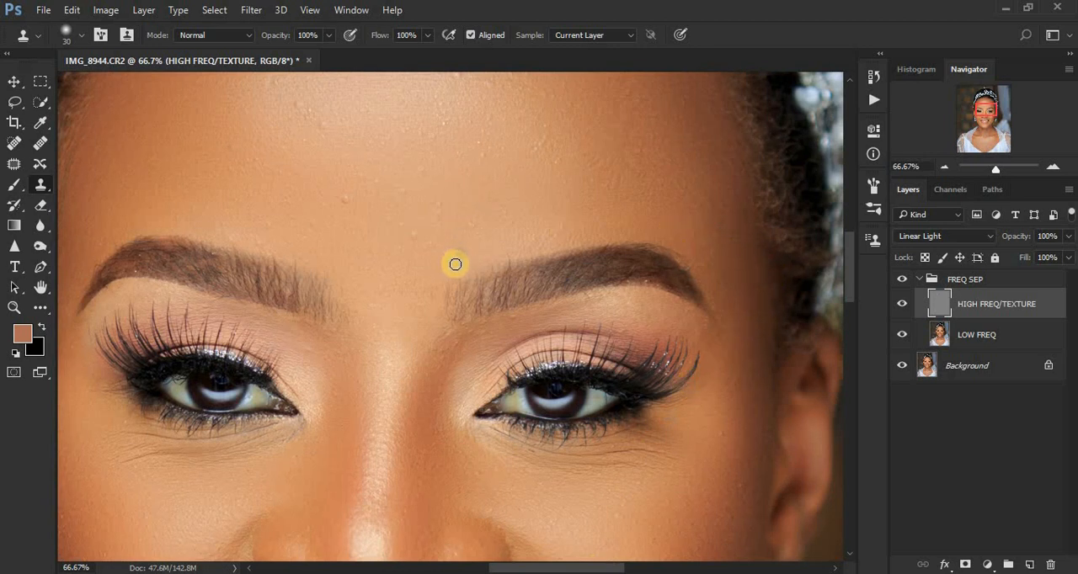
# Clone away the spots on the lower forehead between and above the eyebrows.
pyautogui.click(406, 229)
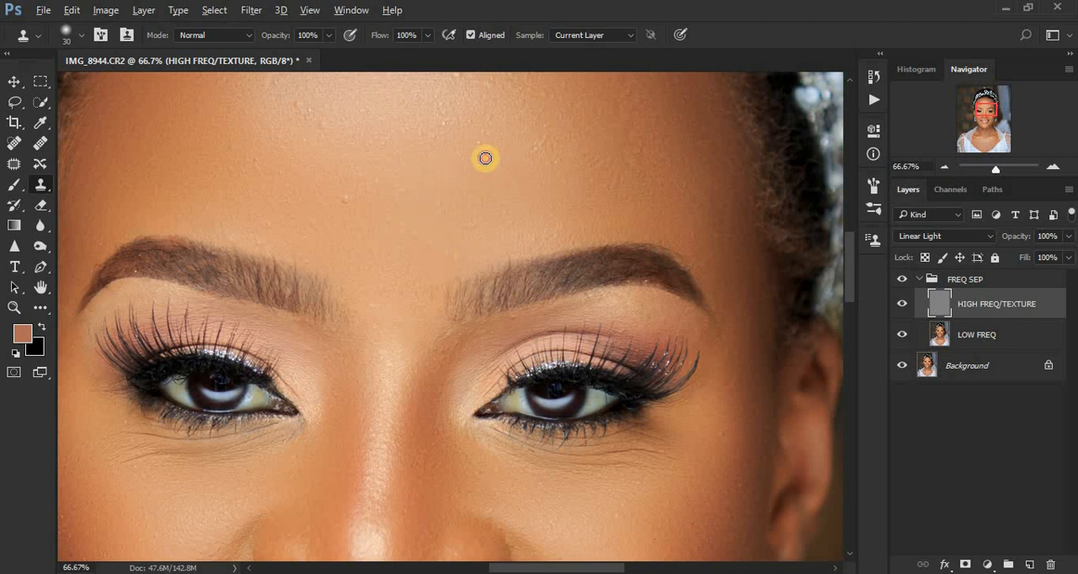
pyautogui.click(532, 149)
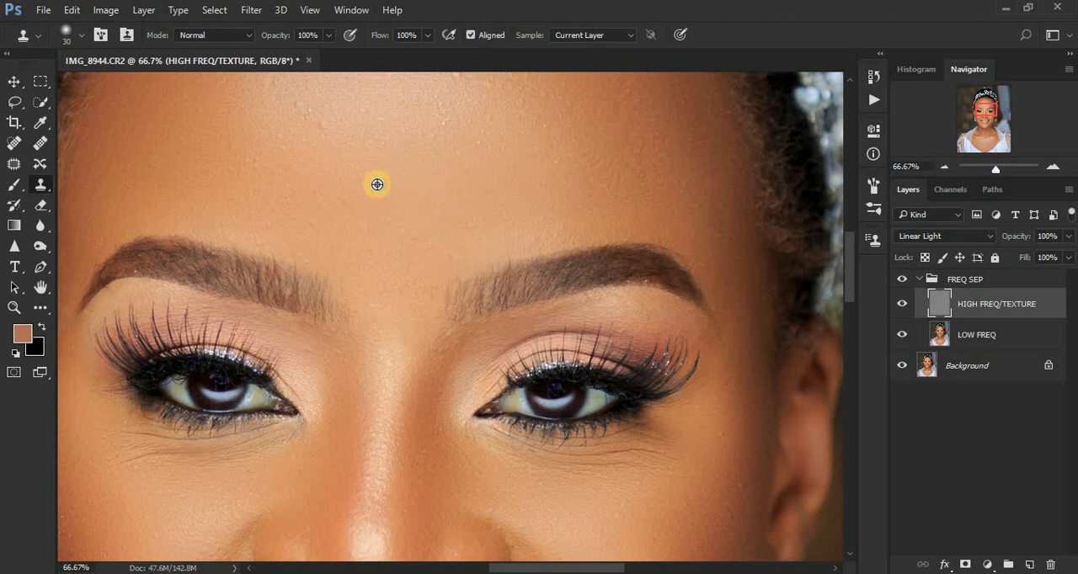
pyautogui.click(268, 224)
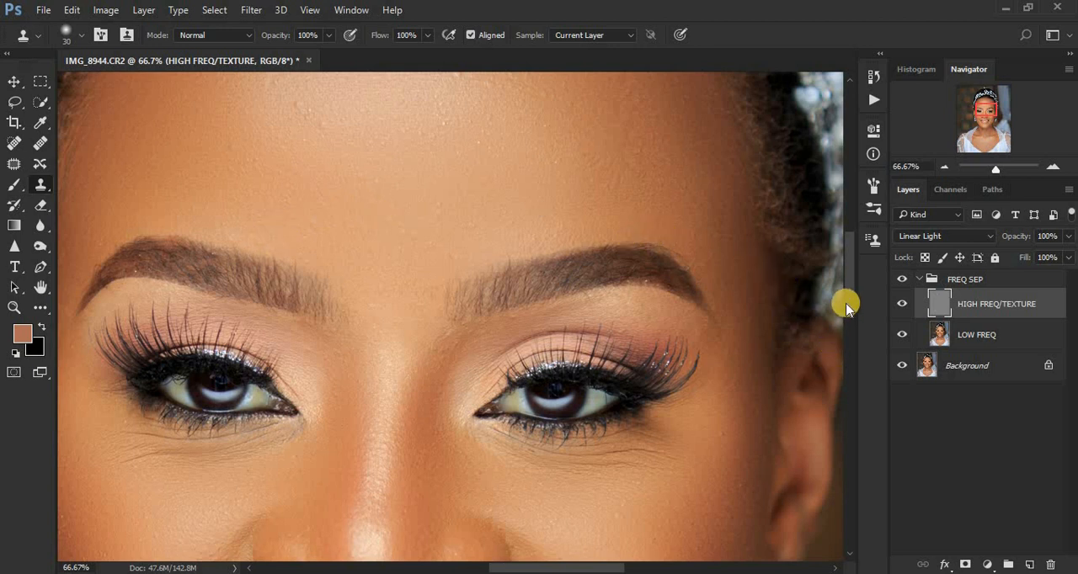
# With the Clone Stamp brush size at 35, clone over the bumps on the subject's left side of the upper forehead.
pyautogui.scroll(3, 847, 278)
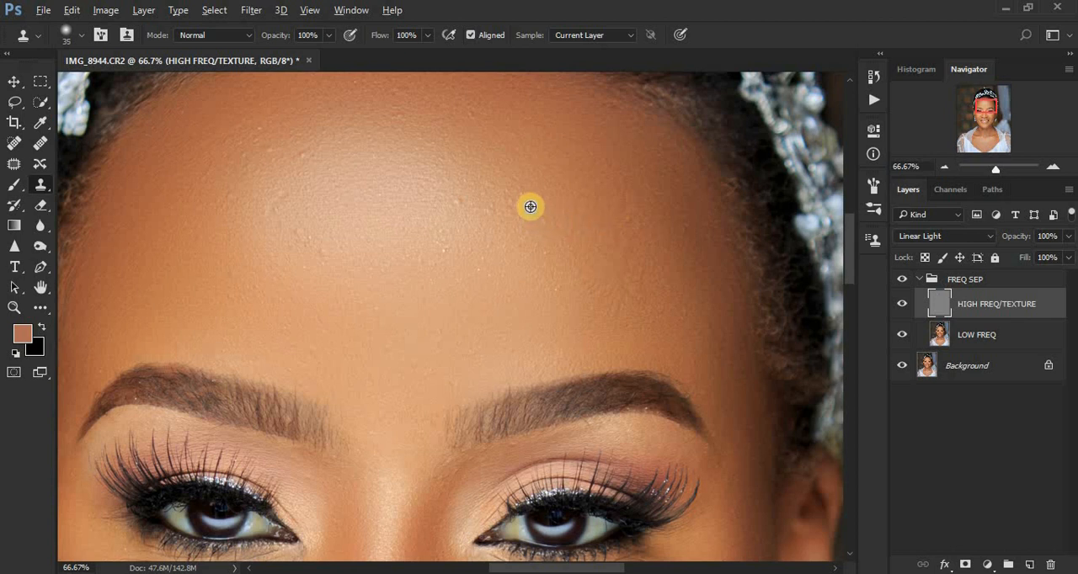
pyautogui.keyDown('alt'); pyautogui.click(507, 202); pyautogui.keyUp('alt')
pyautogui.click(516, 219)
pyautogui.keyDown('alt'); pyautogui.click(486, 211); pyautogui.keyUp('alt')
pyautogui.click(612, 211)
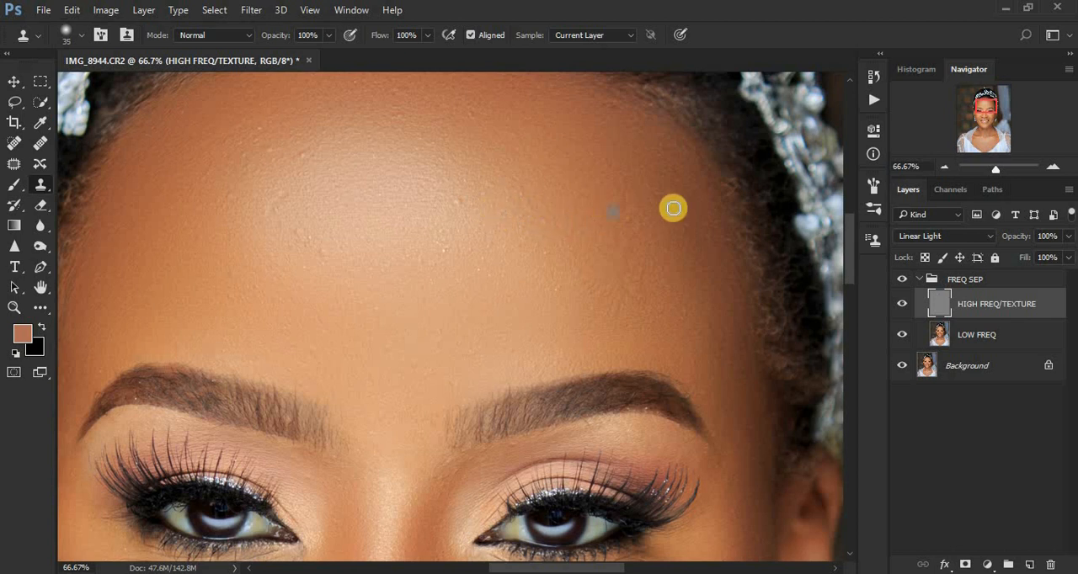
pyautogui.keyDown('alt'); pyautogui.click(654, 229); pyautogui.keyUp('alt')
pyautogui.click(631, 222)
pyautogui.keyDown('alt'); pyautogui.click(639, 201); pyautogui.keyUp('alt')
pyautogui.click(621, 202)
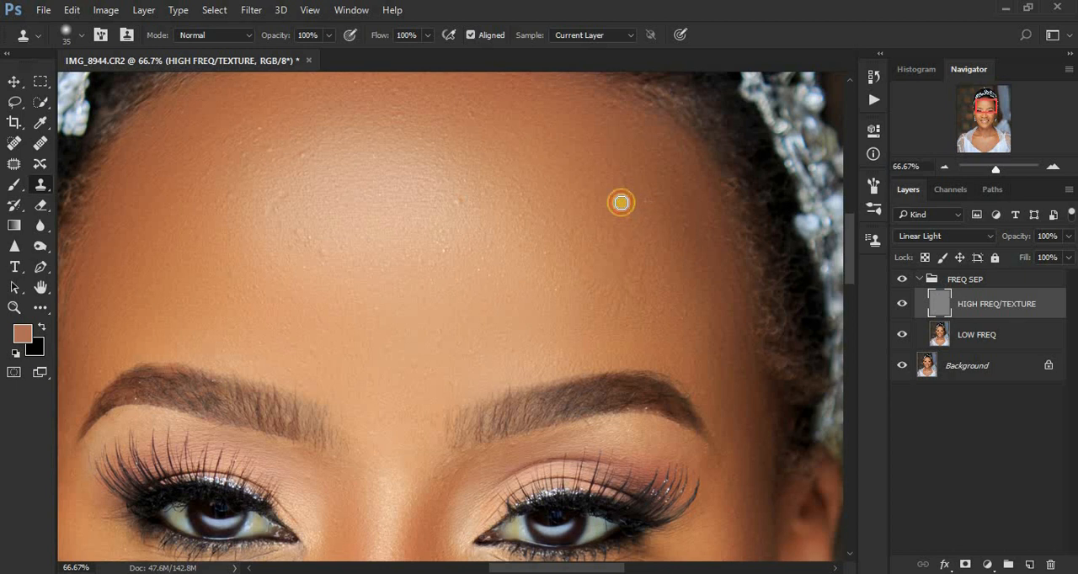
# Clone clean texture over the bumps across the forehead highlight and toward the subject's right side of the forehead.
pyautogui.keyDown('alt'); pyautogui.click(422, 192); pyautogui.keyUp('alt')
pyautogui.click(417, 197)
pyautogui.keyDown('alt'); pyautogui.click(350, 245); pyautogui.keyUp('alt')
pyautogui.click(345, 257)
pyautogui.keyDown('alt'); pyautogui.click(343, 255); pyautogui.keyUp('alt')
pyautogui.click(318, 250)
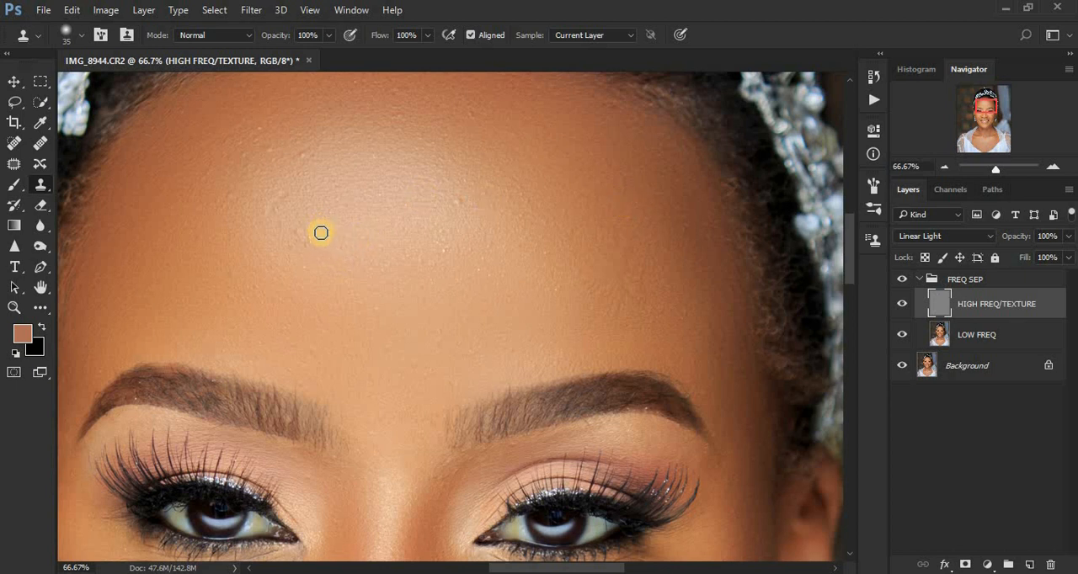
pyautogui.keyDown('alt'); pyautogui.click(325, 239); pyautogui.keyUp('alt')
pyautogui.click(301, 237)
pyautogui.keyDown('alt'); pyautogui.click(297, 198); pyautogui.keyUp('alt')
pyautogui.click(281, 207)
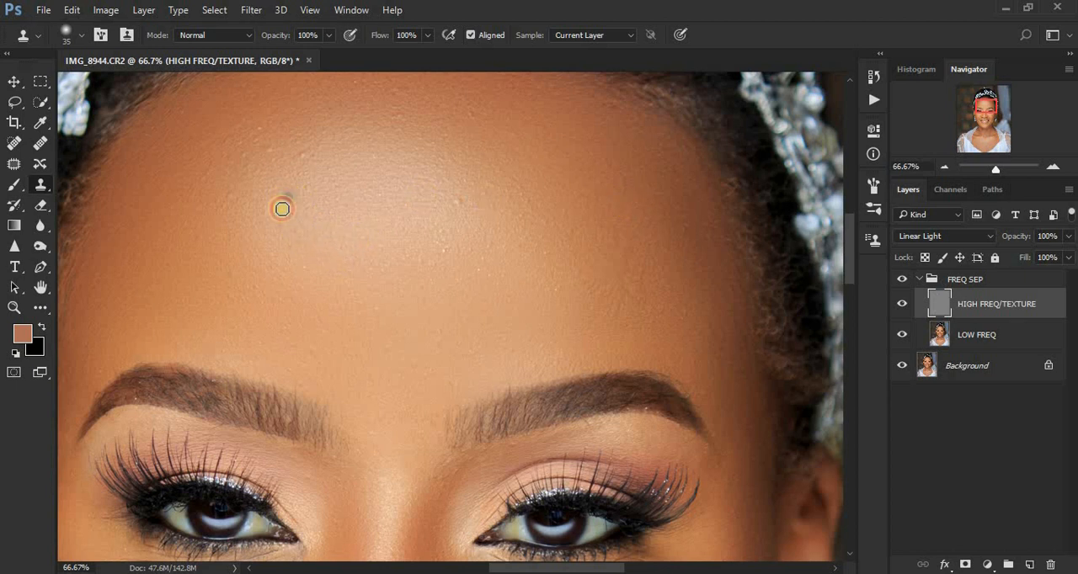
pyautogui.keyDown('alt'); pyautogui.click(270, 212); pyautogui.keyUp('alt')
pyautogui.click(269, 204)
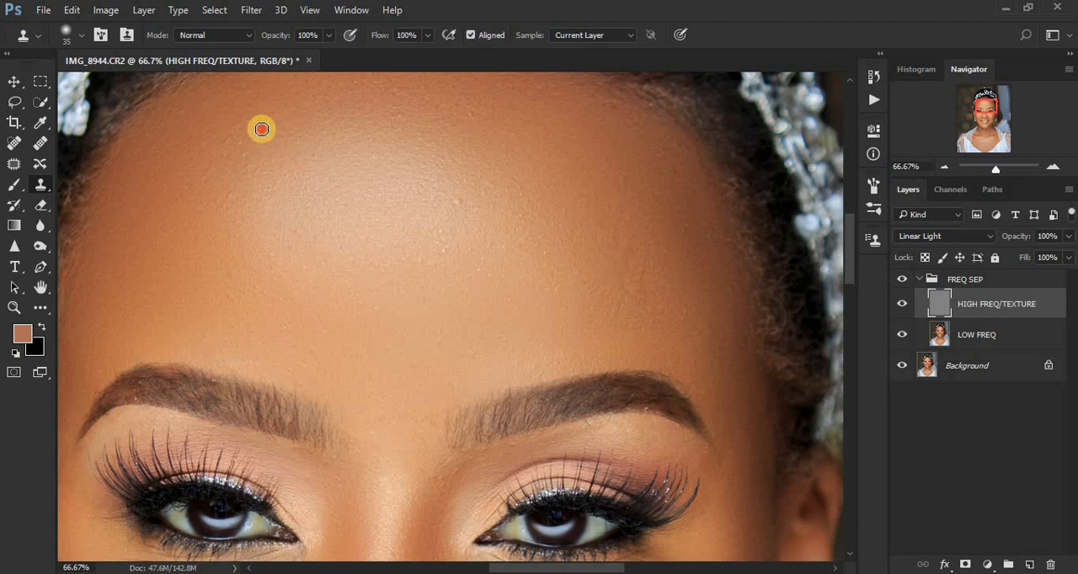
pyautogui.click(470, 210)
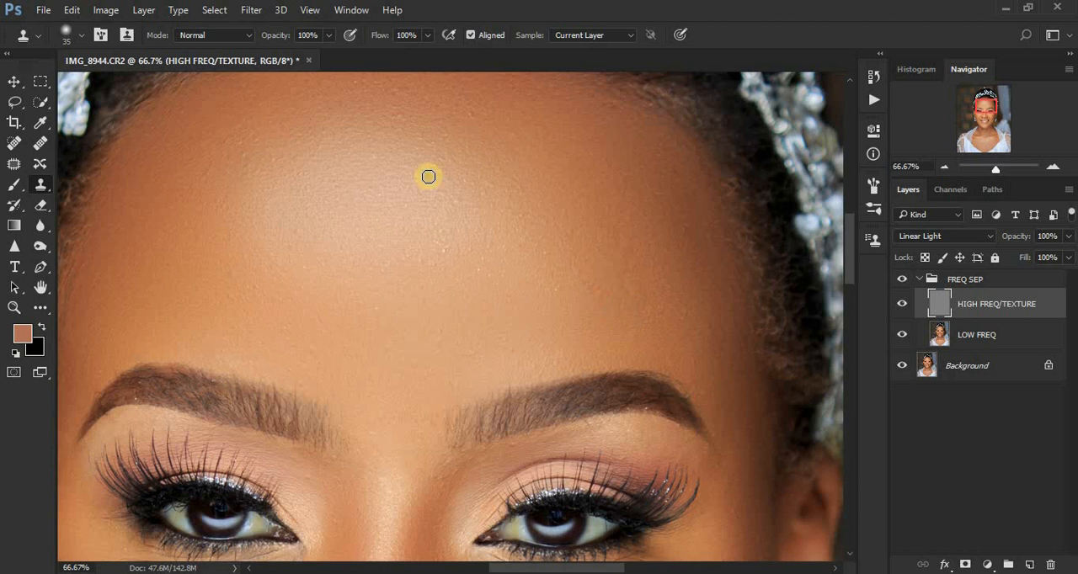
# Compare the whole portrait with and without the FREQ SEP group, and collapse the group.
pyautogui.hotkey('ctrl', '-')
pyautogui.hotkey('ctrl', '-')
pyautogui.hotkey('ctrl', '-')
pyautogui.hotkey('ctrl', '-')
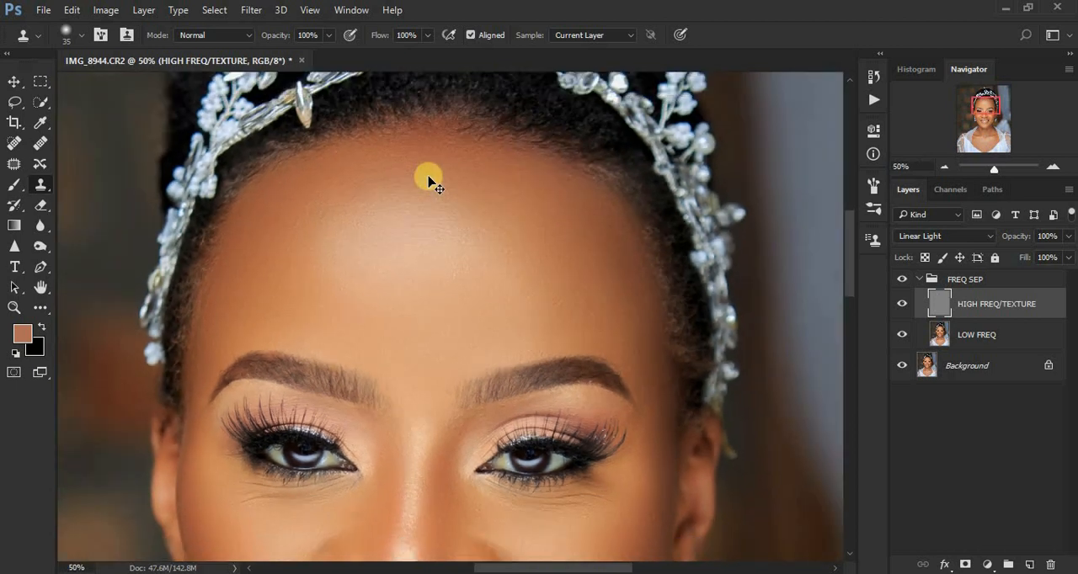
pyautogui.hotkey('ctrl', '-')
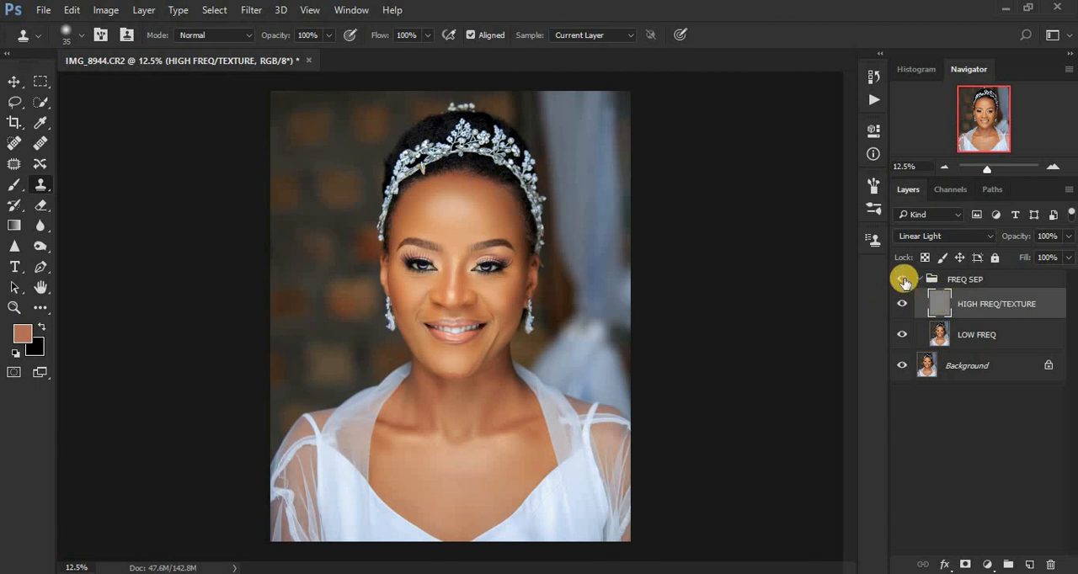
pyautogui.click(902, 280)
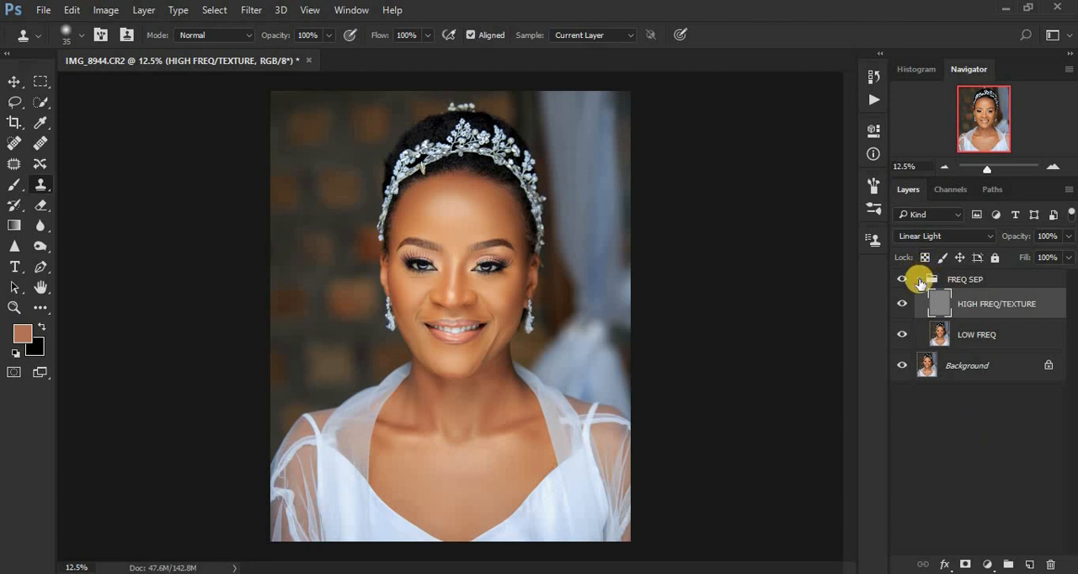
pyautogui.click(919, 282)
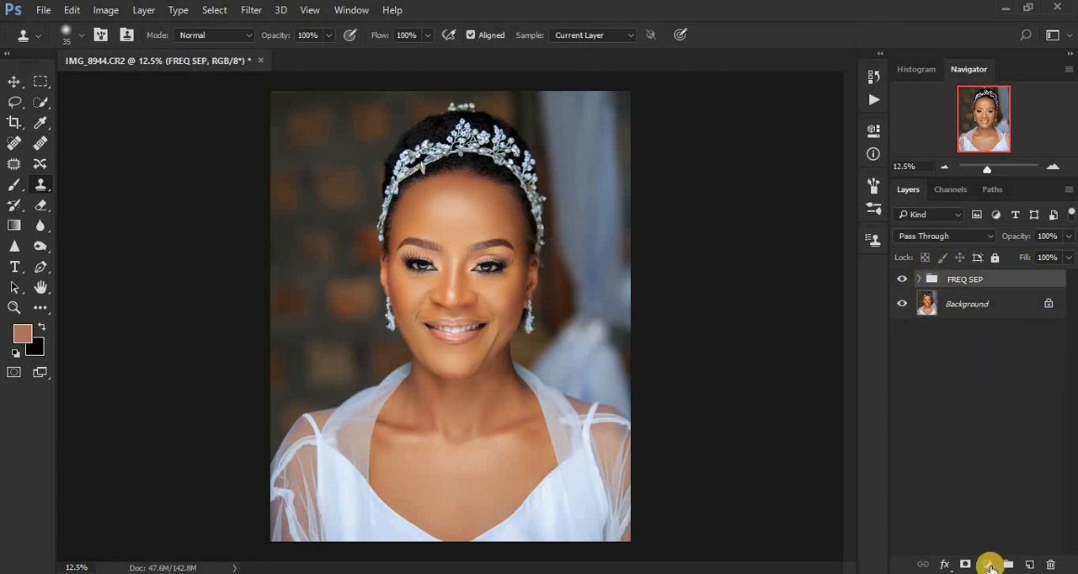
# Add a Selective Color adjustment layer above the FREQ SEP group and set Black to +3% for the Blacks.
pyautogui.click(987, 564)
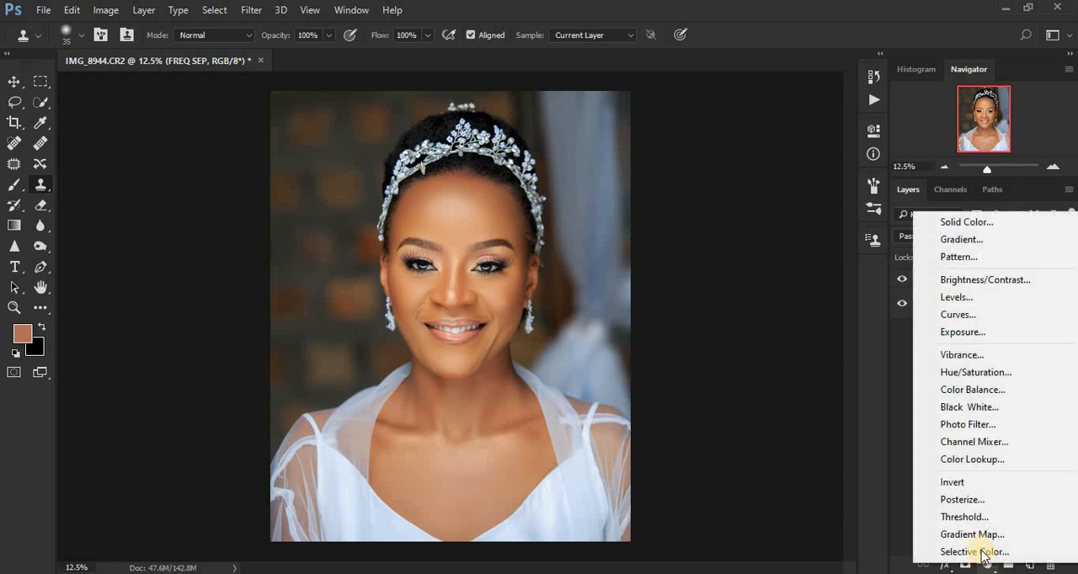
pyautogui.click(979, 552)
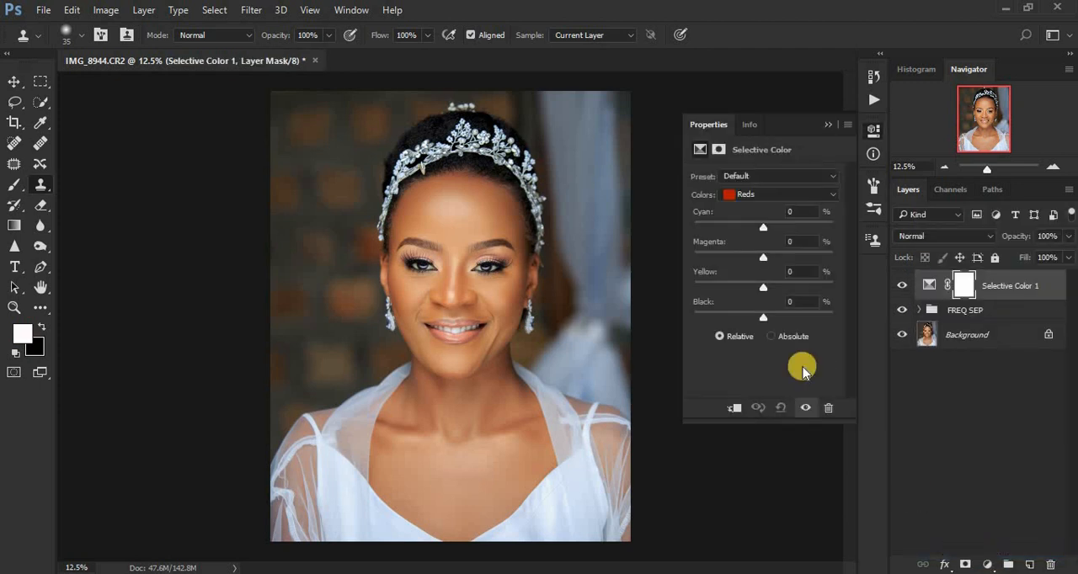
pyautogui.click(752, 198)
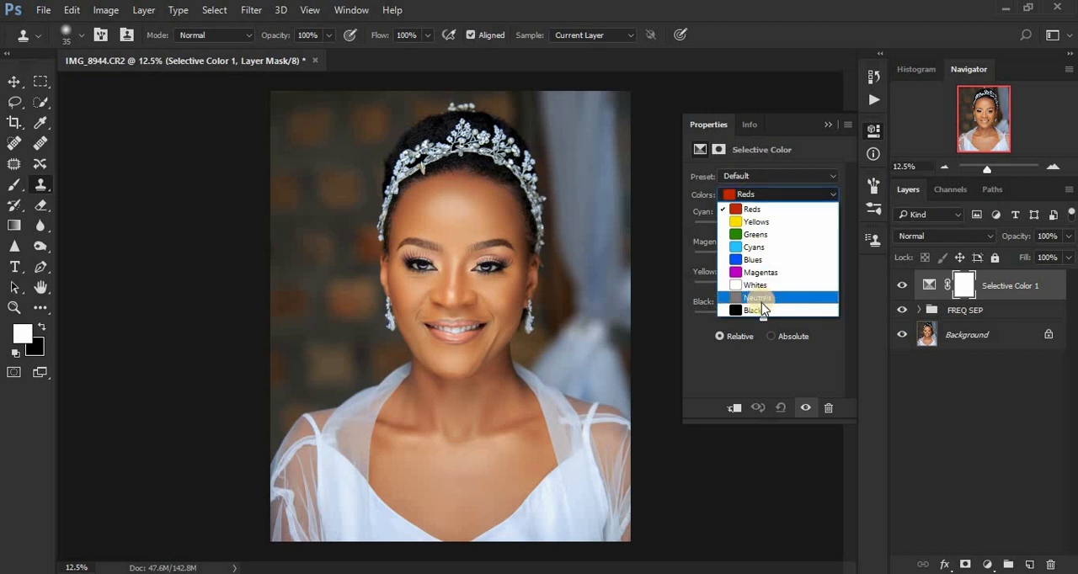
pyautogui.click(762, 307)
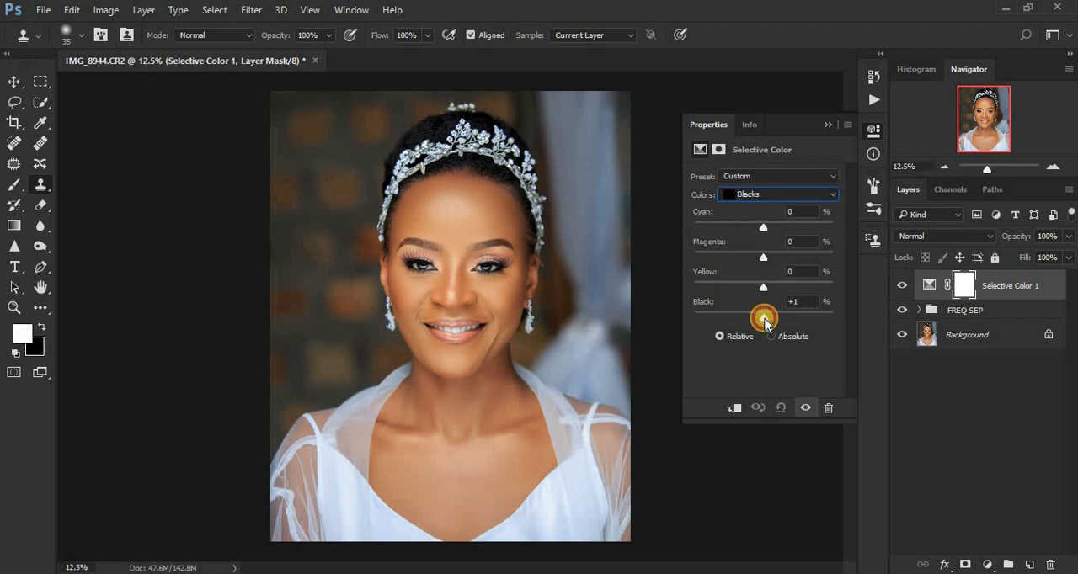
pyautogui.moveTo(764, 320); pyautogui.dragTo(766, 322)
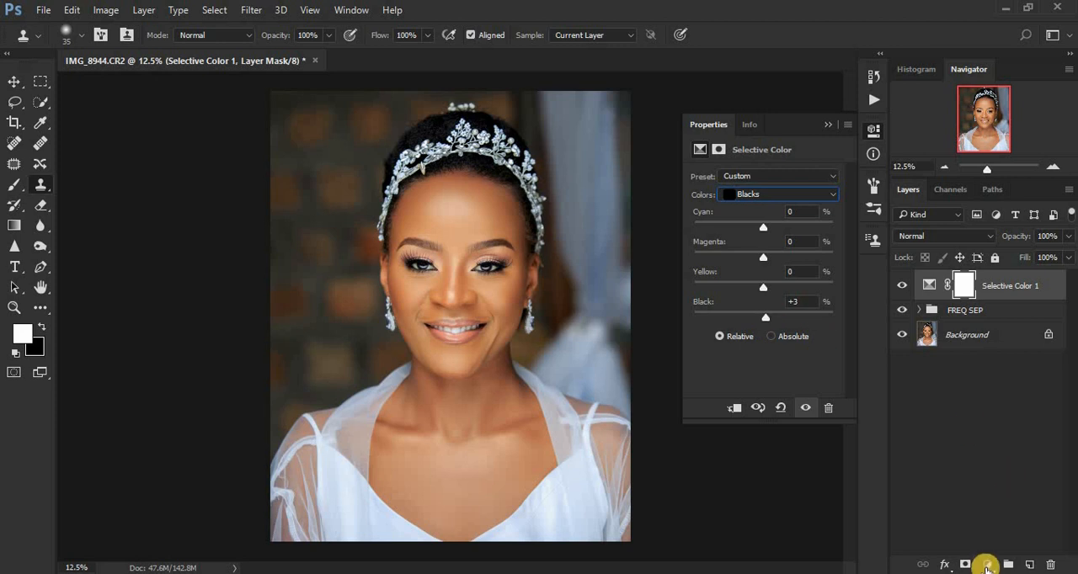
# Add a Brightness/Contrast adjustment layer above the Selective Color layer with Contrast set to 3.
pyautogui.click(987, 564)
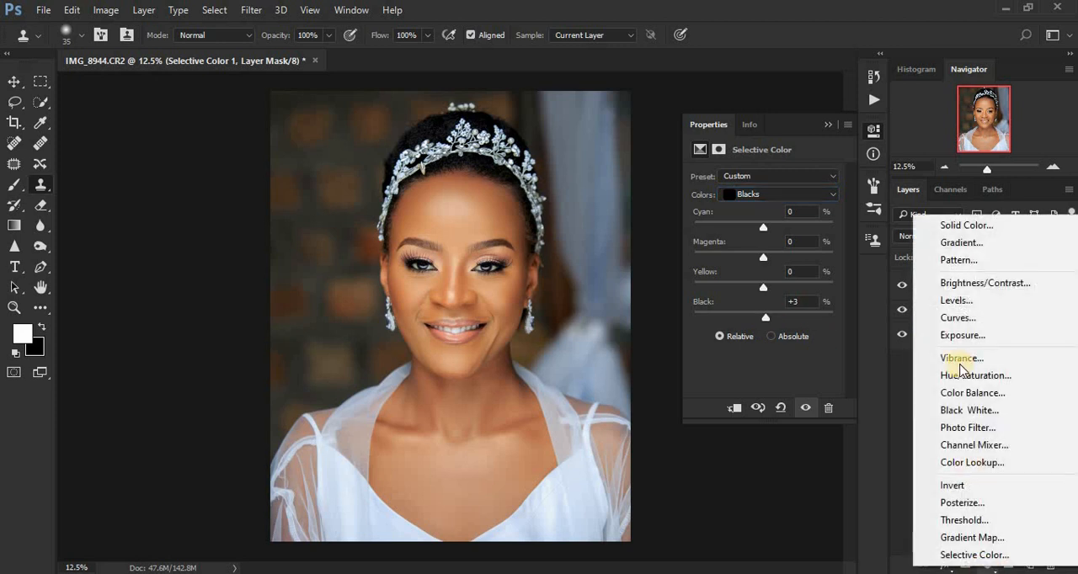
pyautogui.click(949, 285)
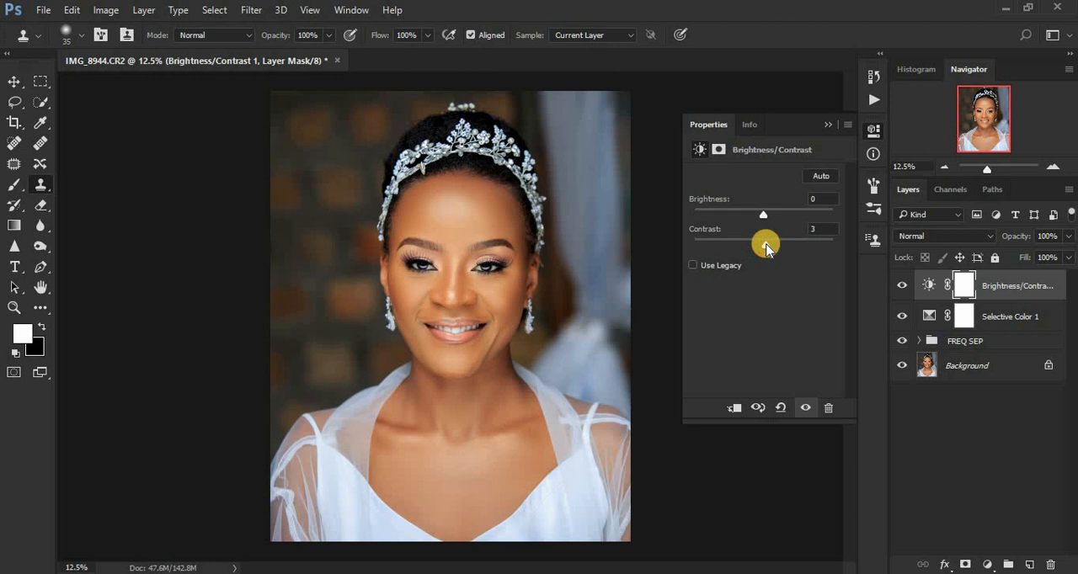
pyautogui.click(827, 124)
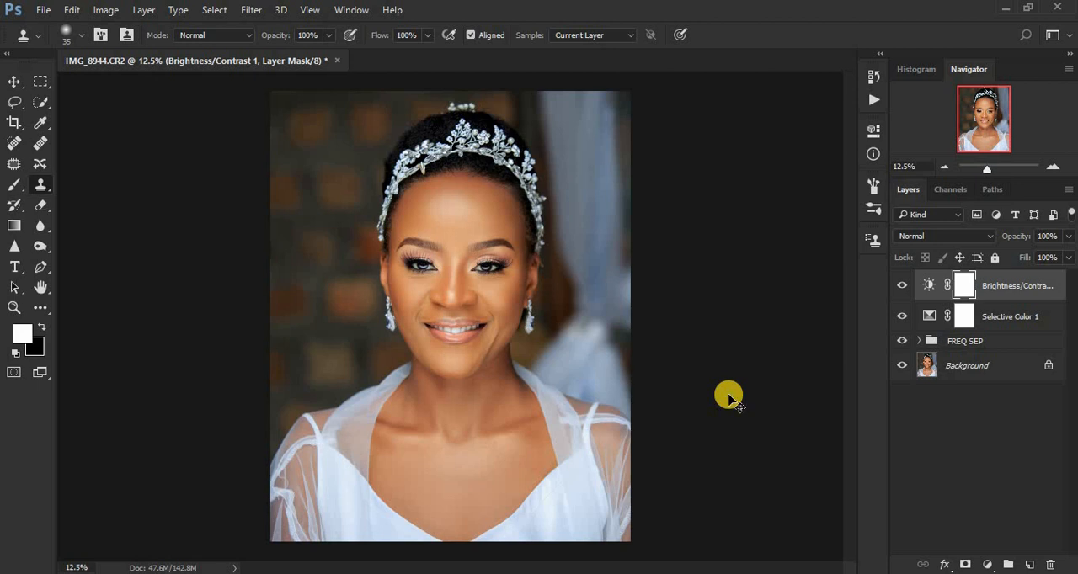
# Stamp all visible layers into a new layer at the top of the stack and duplicate that layer.
pyautogui.hotkey('ctrl', 'shift', 'alt', 'e')
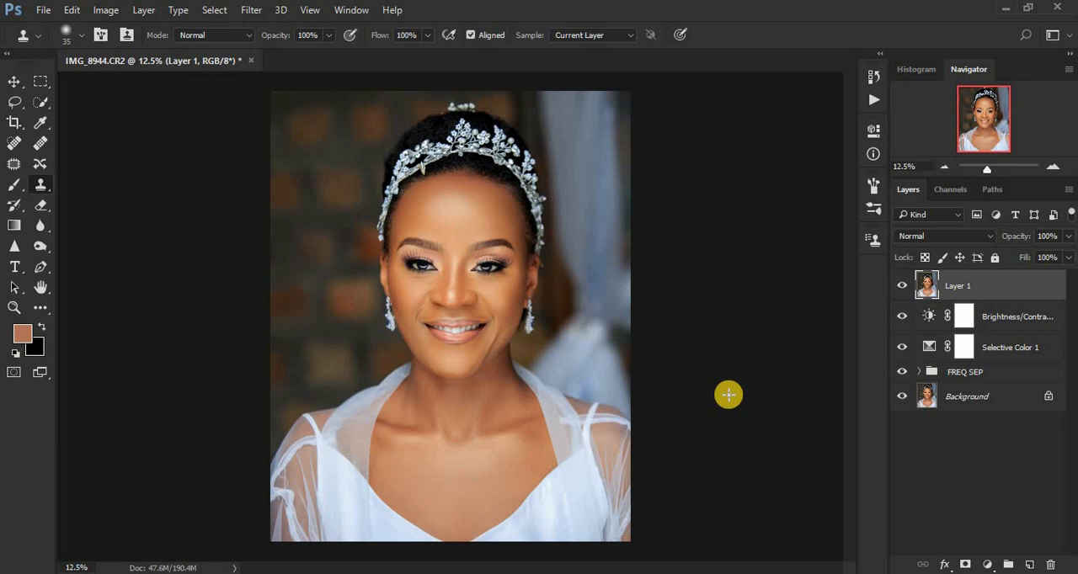
pyautogui.hotkey('ctrl', 'j')
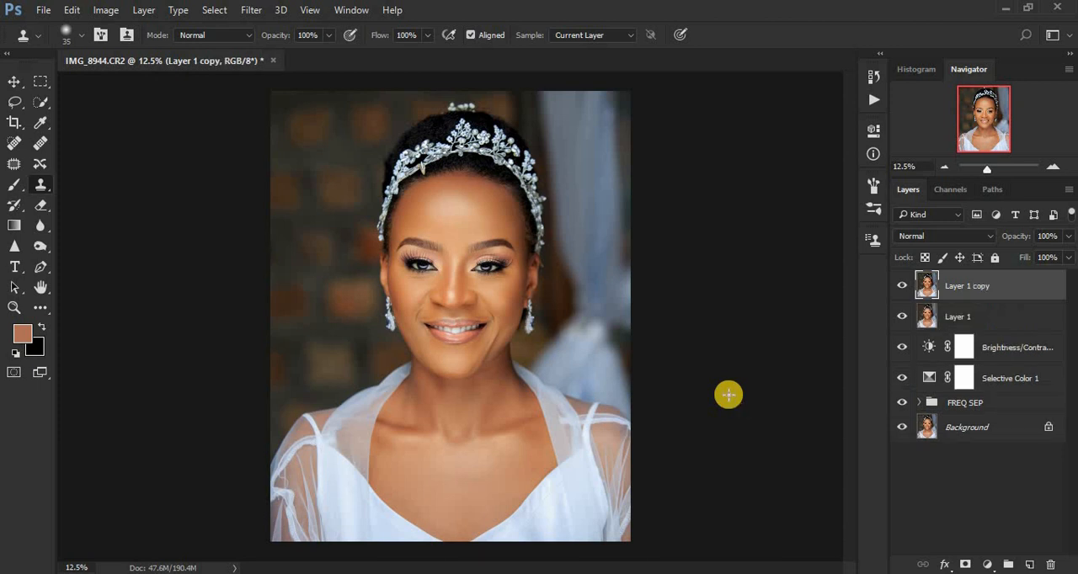
# On the duplicated layer, use the Camera Raw Filter's Adjustment Brush with Temperature -20 to whiten the whites of both eyes.
pyautogui.click(251, 11)
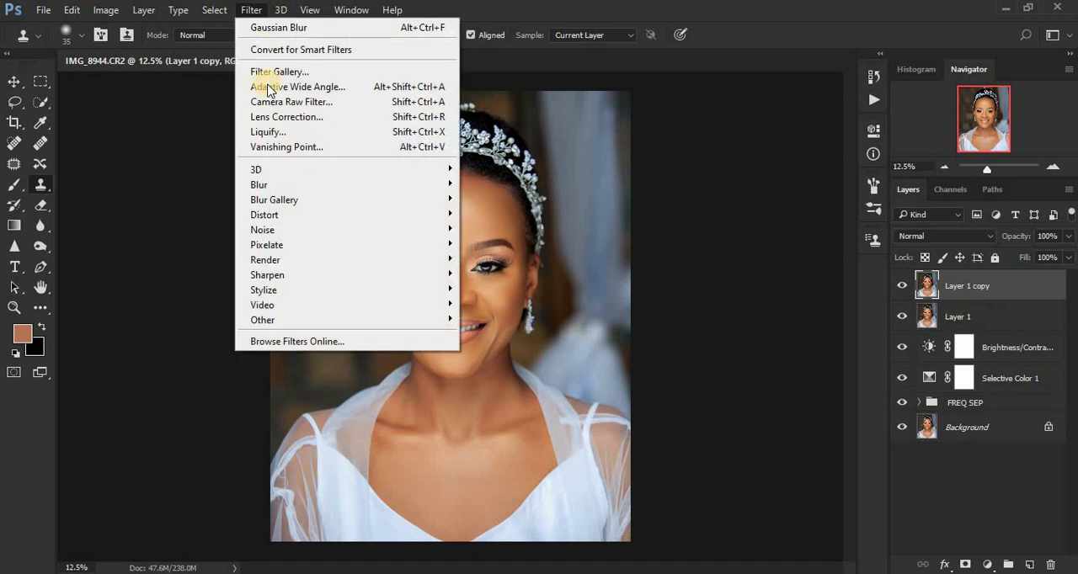
pyautogui.click(276, 104)
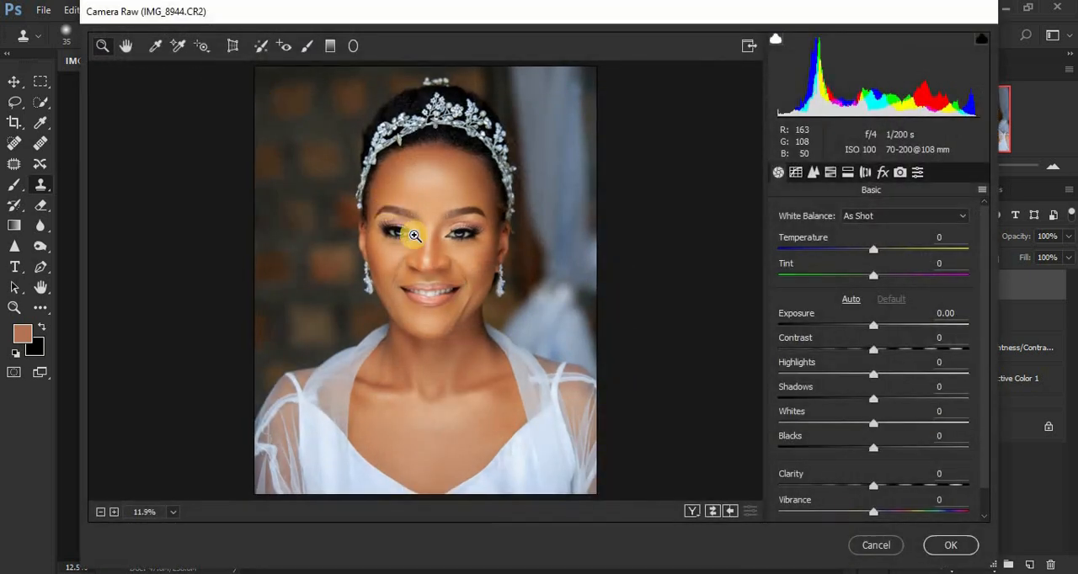
pyautogui.moveTo(457, 245); pyautogui.dragTo(497, 248)
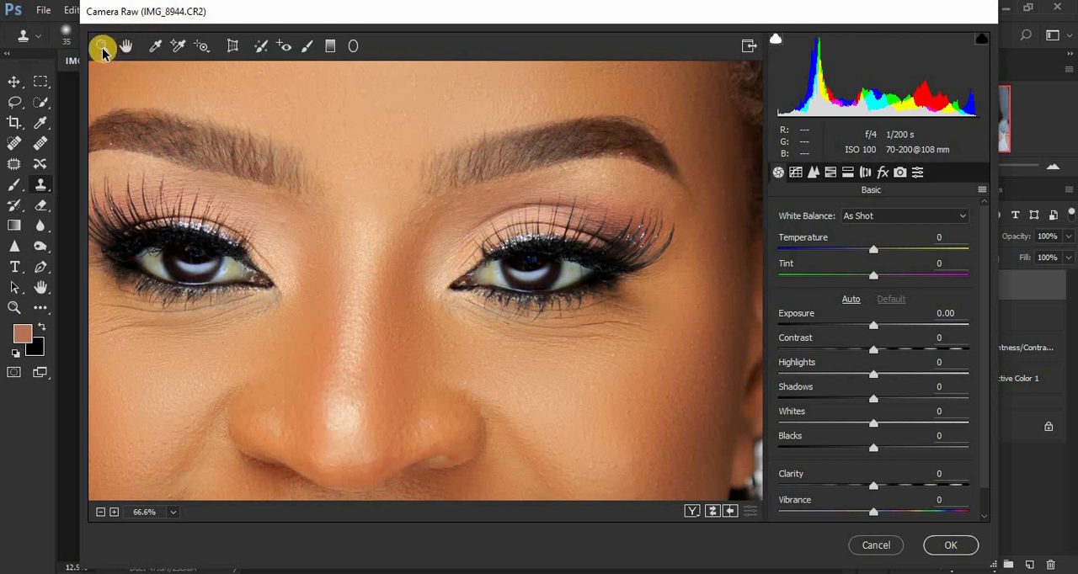
pyautogui.click(308, 51)
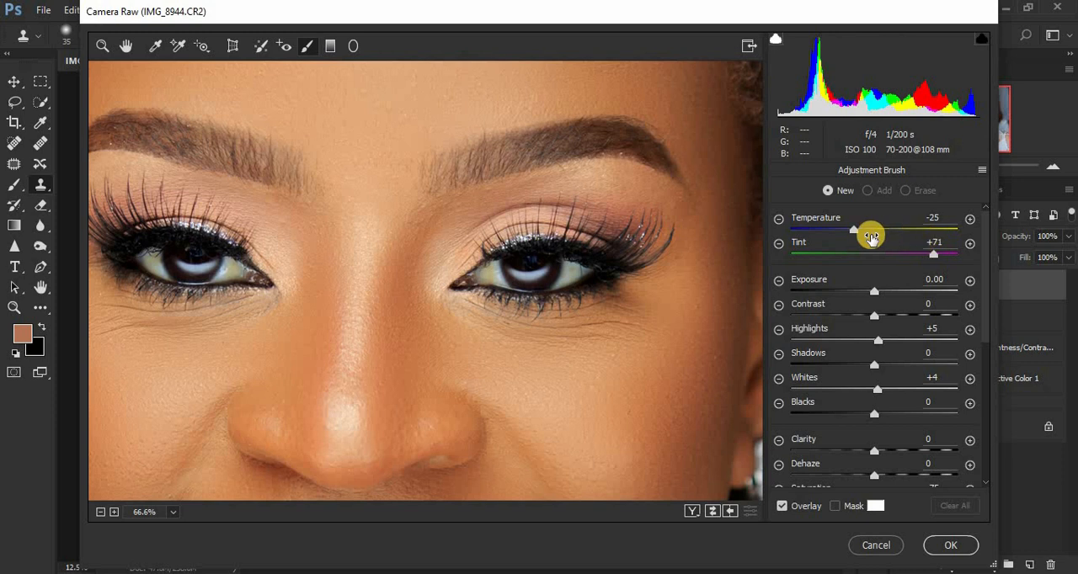
pyautogui.moveTo(857, 233); pyautogui.dragTo(860, 233)
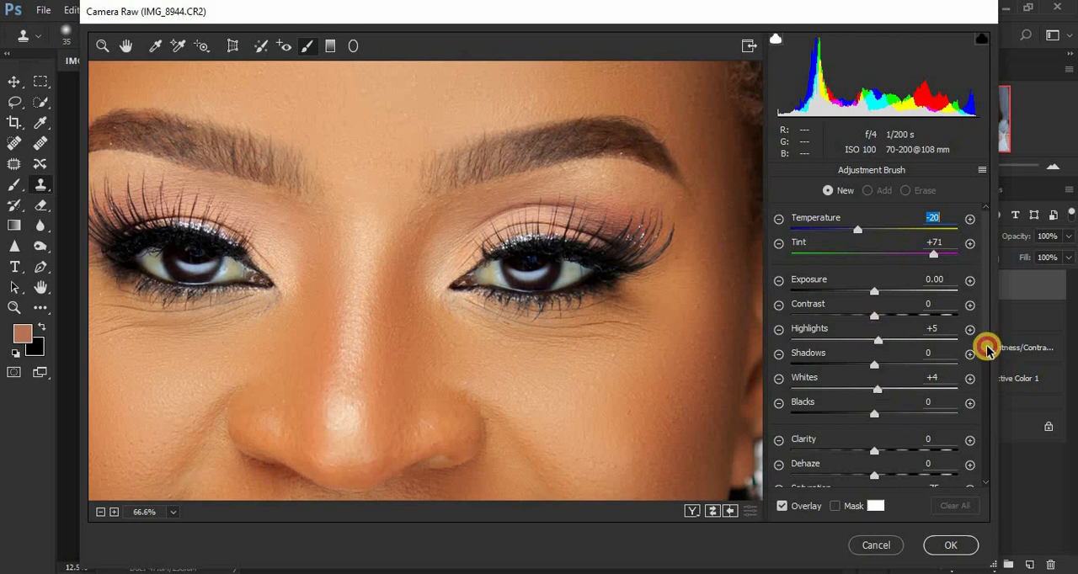
pyautogui.scroll(-2, 983, 354)
pyautogui.scroll(-1, 985, 360)
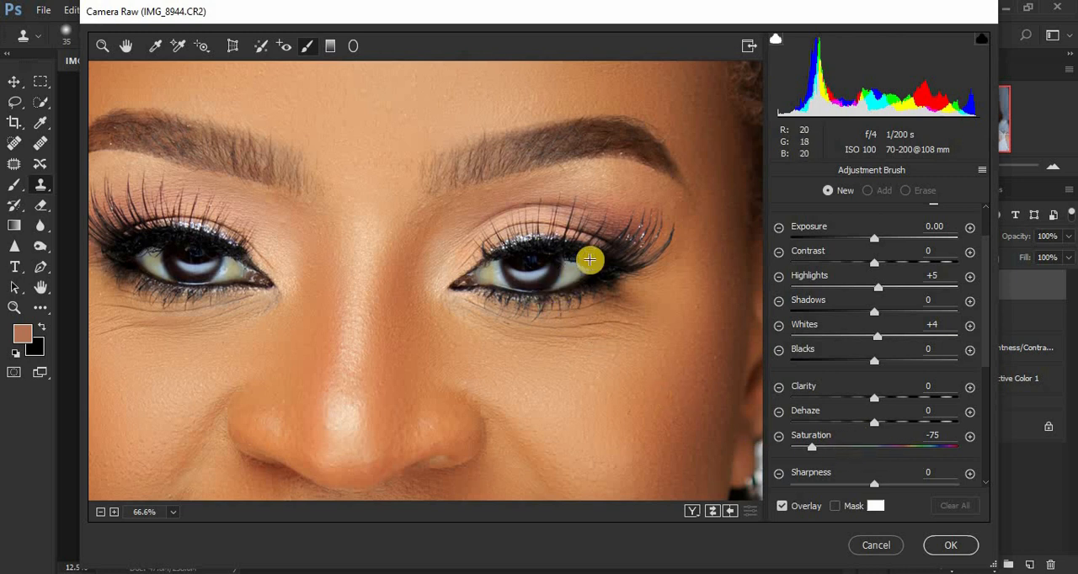
pyautogui.moveTo(573, 260)
pyautogui.mouseDown()
pyautogui.moveTo(580, 266)
pyautogui.moveTo(558, 286)
pyautogui.moveTo(545, 270)
pyautogui.moveTo(496, 274)
pyautogui.mouseUp()
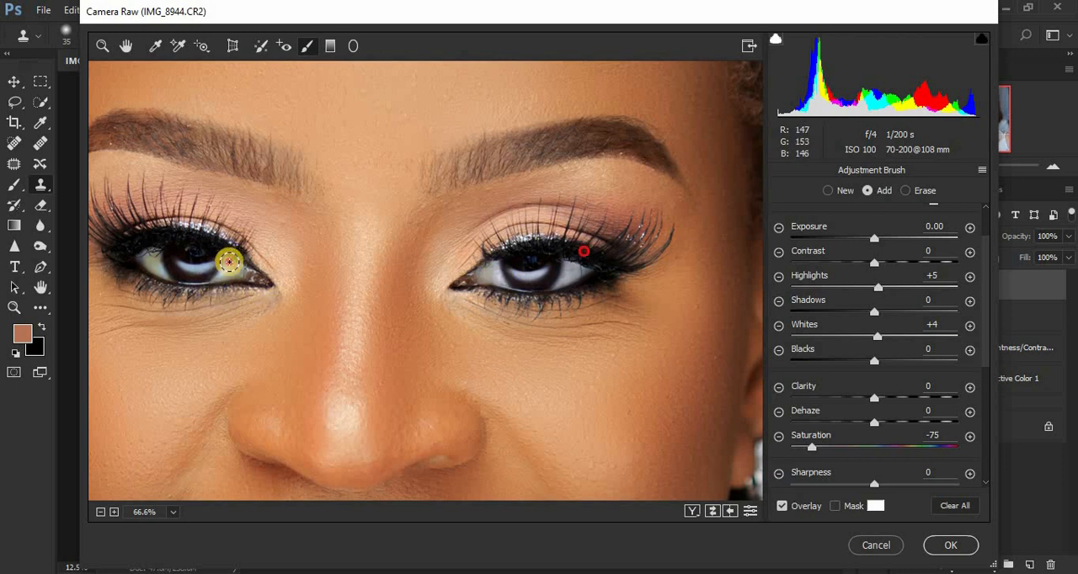
pyautogui.moveTo(228, 260)
pyautogui.mouseDown()
pyautogui.moveTo(168, 276)
pyautogui.moveTo(145, 245)
pyautogui.moveTo(179, 271)
pyautogui.moveTo(169, 275)
pyautogui.moveTo(210, 264)
pyautogui.mouseUp()
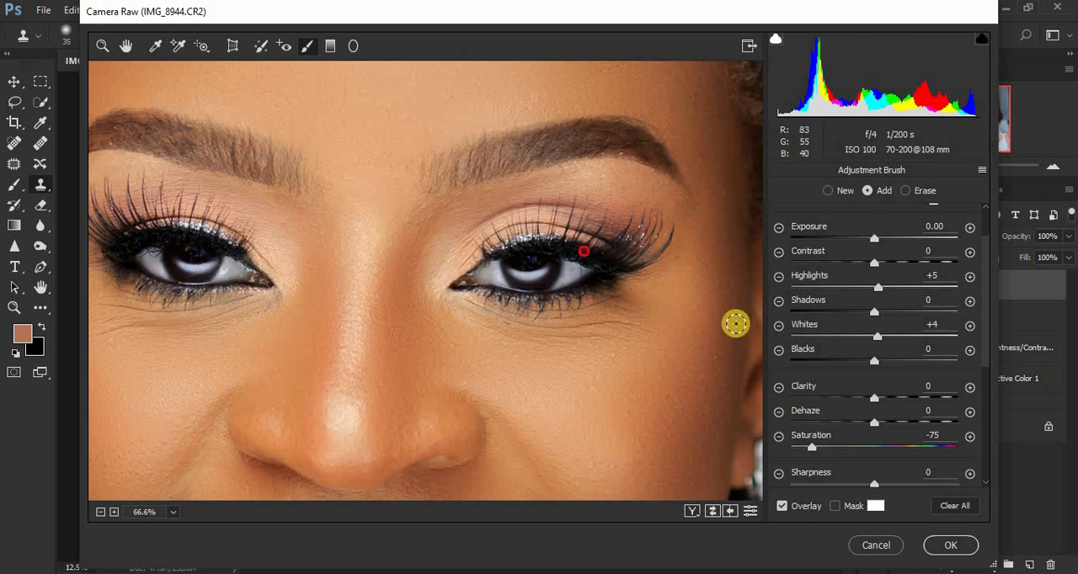
# Start a new Adjustment Brush edit with the same settings and whiten the teeth on the subject's right side of the smile.
pyautogui.hotkey('ctrl', '-')
pyautogui.hotkey('ctrl', '-')
pyautogui.hotkey('ctrl', '-')
pyautogui.hotkey('ctrl', '-')
pyautogui.hotkey('ctrl', '-')
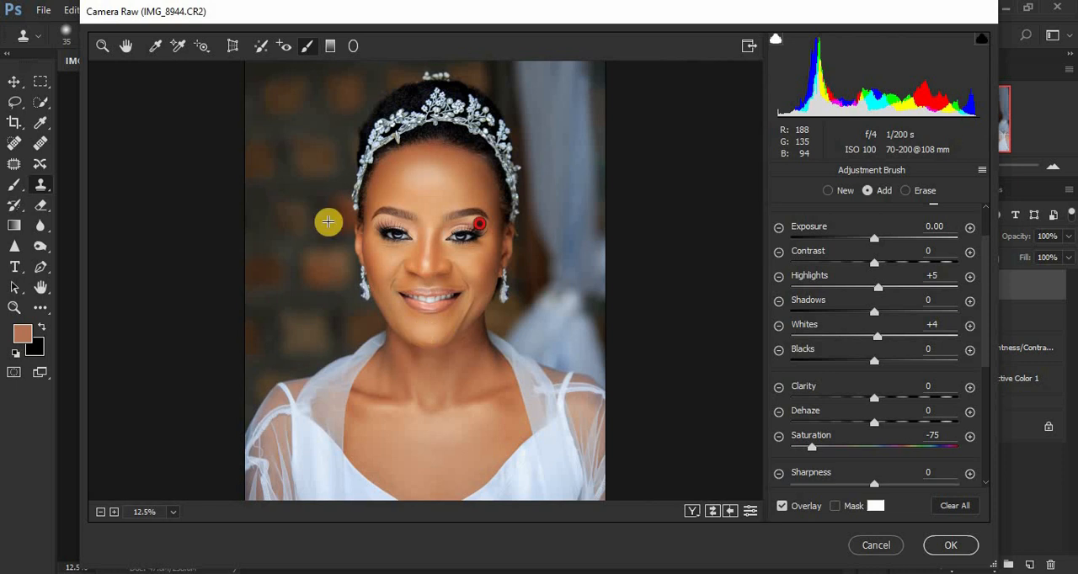
pyautogui.click(102, 46)
pyautogui.moveTo(392, 283); pyautogui.dragTo(455, 308)
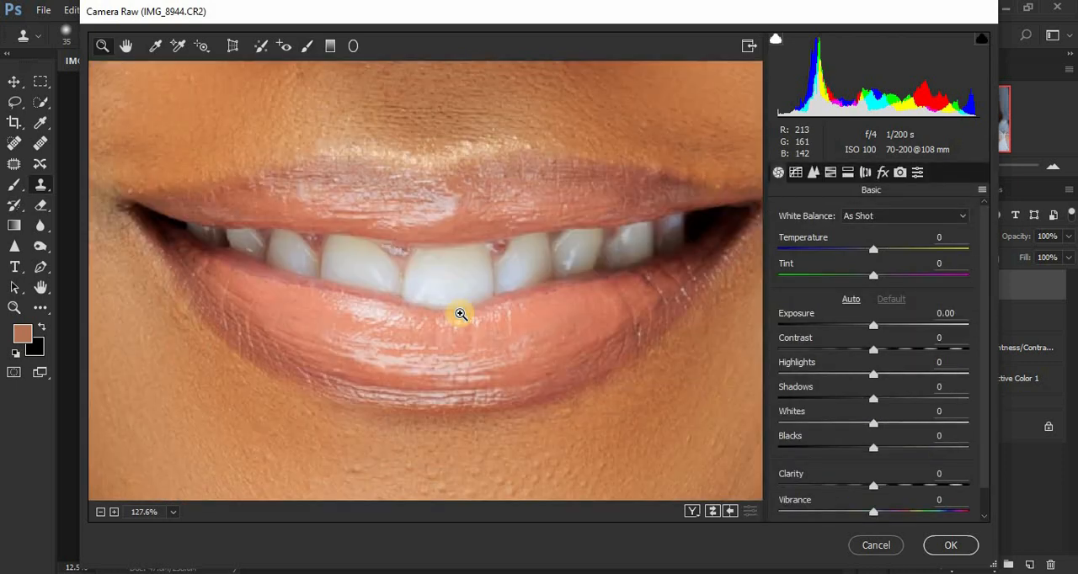
pyautogui.click(309, 49)
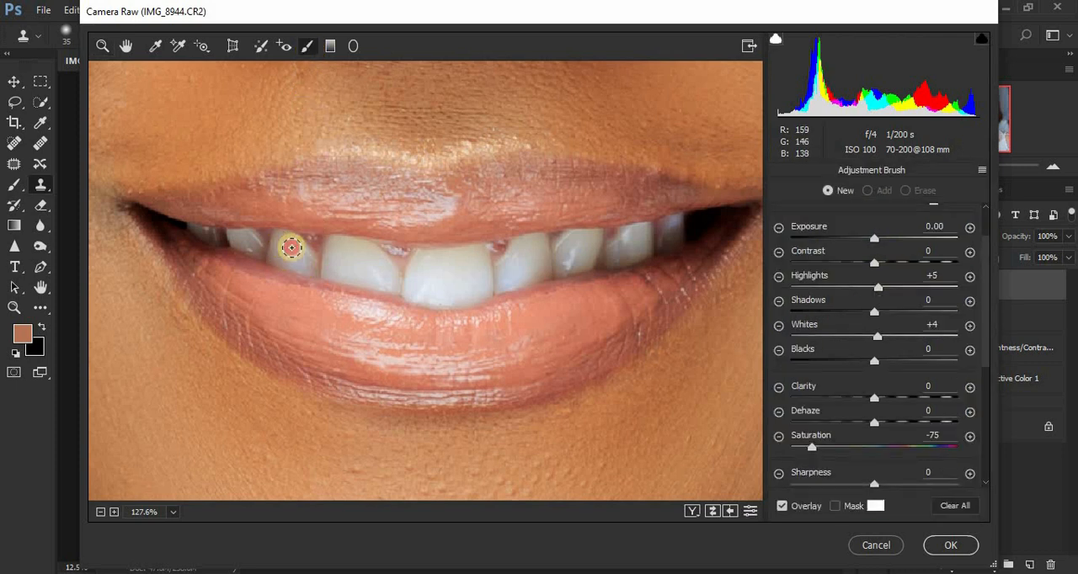
pyautogui.moveTo(293, 264)
pyautogui.mouseDown()
pyautogui.moveTo(277, 250)
pyautogui.moveTo(303, 269)
pyautogui.moveTo(236, 236)
pyautogui.moveTo(258, 251)
pyautogui.mouseUp()
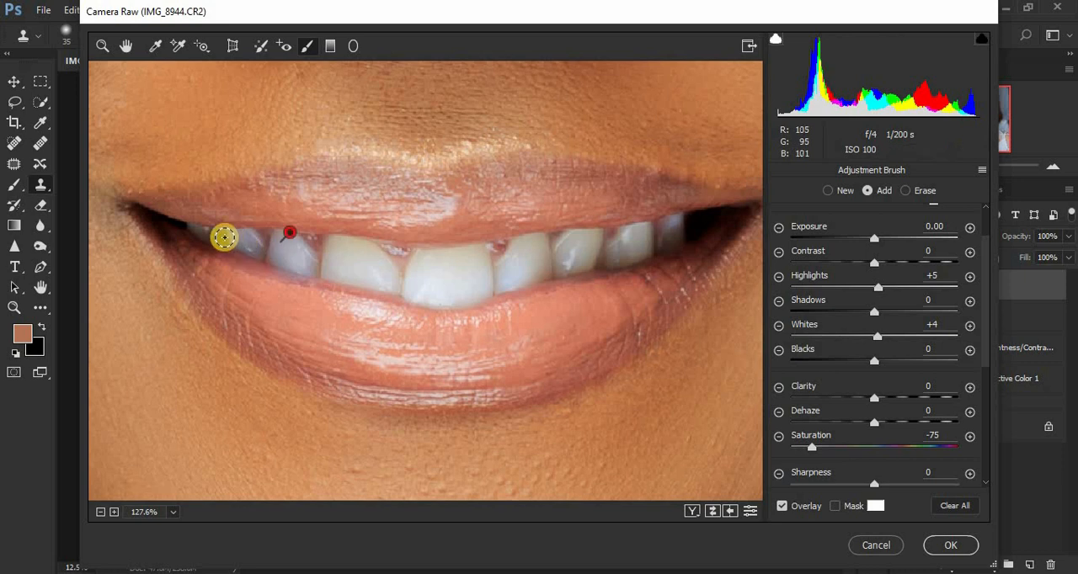
pyautogui.click(199, 231)
# Whiten the front teeth and those on the subject's left side of the smile, and apply the Camera Raw Filter.
pyautogui.moveTo(337, 250)
pyautogui.mouseDown()
pyautogui.moveTo(385, 282)
pyautogui.moveTo(343, 255)
pyautogui.moveTo(366, 268)
pyautogui.moveTo(353, 249)
pyautogui.moveTo(389, 281)
pyautogui.moveTo(336, 268)
pyautogui.moveTo(337, 250)
pyautogui.moveTo(367, 252)
pyautogui.moveTo(381, 279)
pyautogui.moveTo(443, 265)
pyautogui.moveTo(431, 262)
pyautogui.moveTo(424, 291)
pyautogui.moveTo(470, 281)
pyautogui.moveTo(473, 266)
pyautogui.moveTo(445, 260)
pyautogui.moveTo(426, 268)
pyautogui.moveTo(431, 279)
pyautogui.moveTo(455, 283)
pyautogui.moveTo(467, 265)
pyautogui.moveTo(439, 265)
pyautogui.moveTo(426, 290)
pyautogui.moveTo(481, 281)
pyautogui.mouseUp()
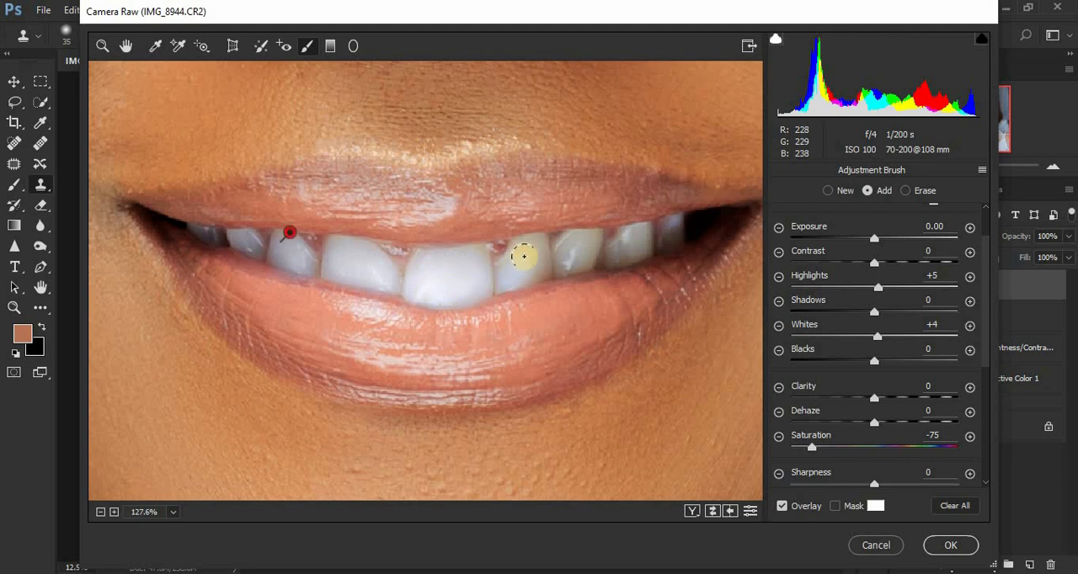
pyautogui.moveTo(523, 248)
pyautogui.mouseDown()
pyautogui.moveTo(510, 276)
pyautogui.moveTo(526, 273)
pyautogui.moveTo(523, 246)
pyautogui.moveTo(535, 243)
pyautogui.moveTo(536, 271)
pyautogui.moveTo(521, 268)
pyautogui.moveTo(570, 242)
pyautogui.moveTo(572, 263)
pyautogui.moveTo(585, 240)
pyautogui.moveTo(573, 264)
pyautogui.moveTo(584, 243)
pyautogui.moveTo(619, 248)
pyautogui.moveTo(637, 230)
pyautogui.moveTo(632, 248)
pyautogui.moveTo(614, 252)
pyautogui.moveTo(668, 223)
pyautogui.moveTo(616, 252)
pyautogui.mouseUp()
pyautogui.moveTo(615, 253); pyautogui.dragTo(603, 255)
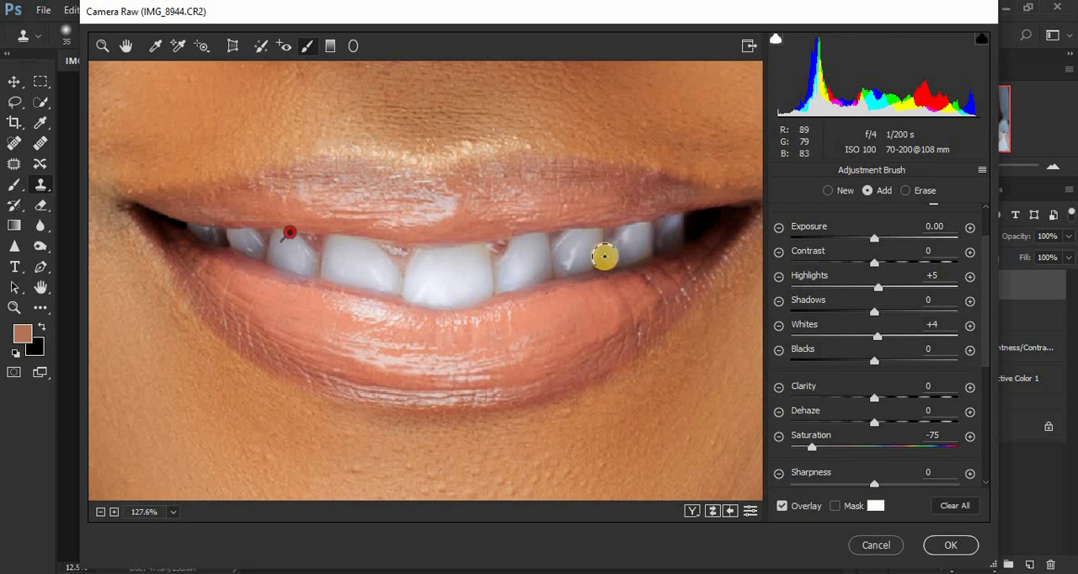
pyautogui.hotkey('ctrl', '0')
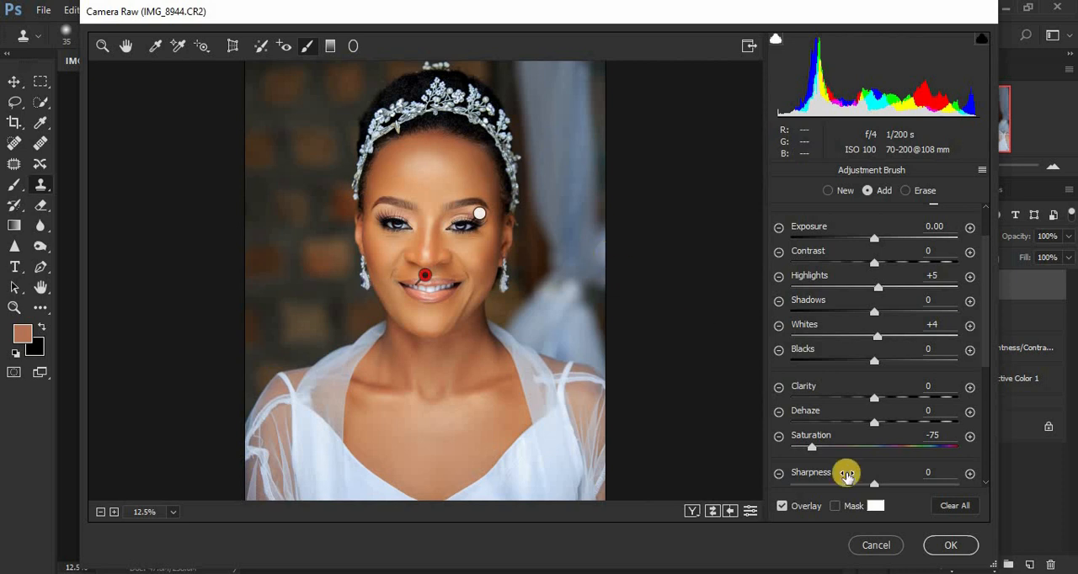
pyautogui.click(943, 545)
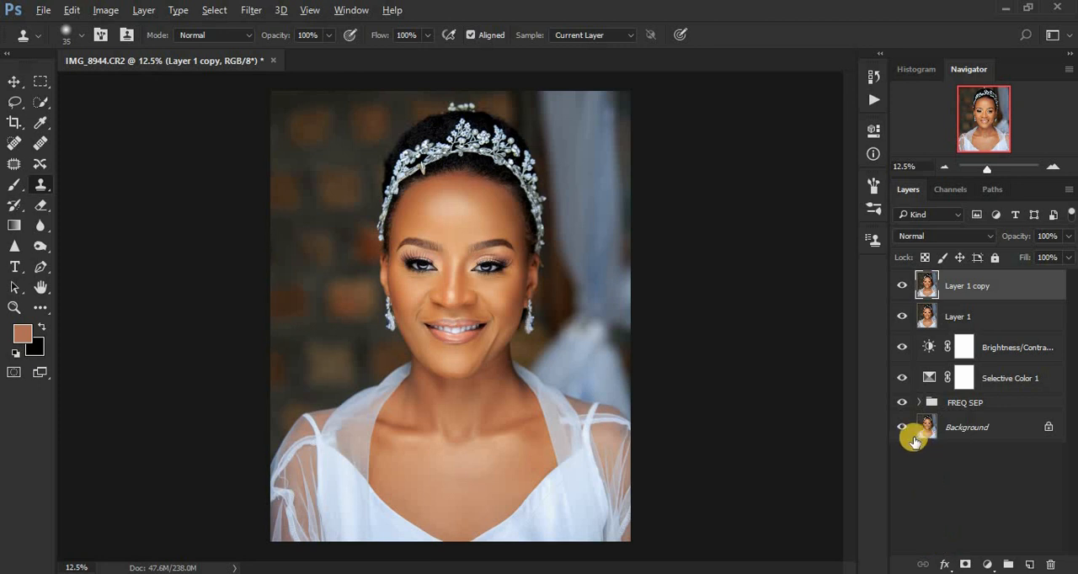
# Compare the finished retouch with the Background layer alone by repeatedly hiding and showing all the other layers.
pyautogui.keyDown('alt'); pyautogui.click(902, 428); pyautogui.keyUp('alt')
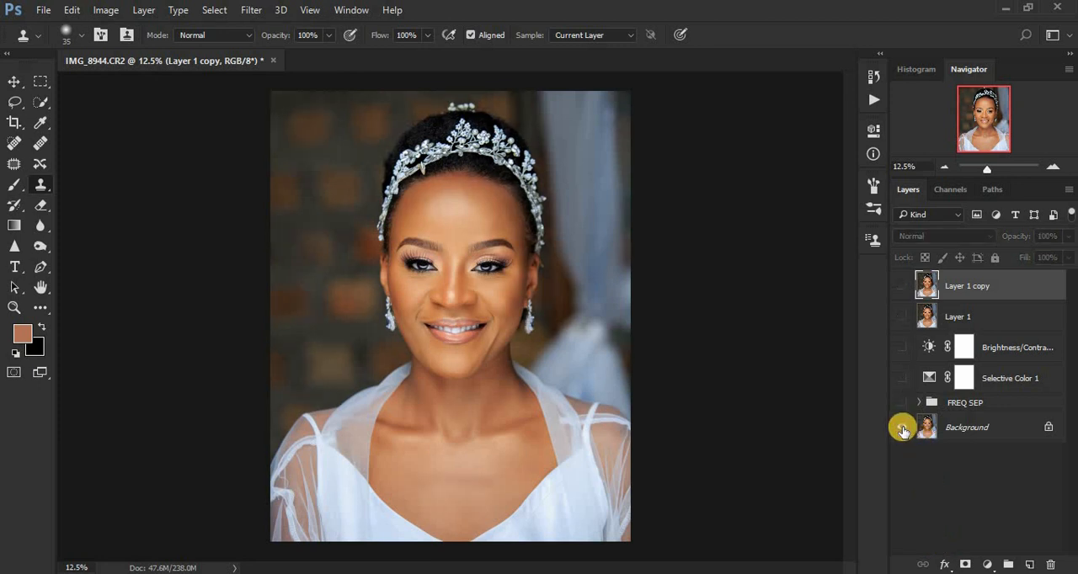
pyautogui.keyDown('alt'); pyautogui.click(902, 428); pyautogui.keyUp('alt')
pyautogui.keyDown('alt'); pyautogui.click(901, 428); pyautogui.keyUp('alt')
pyautogui.keyDown('alt'); pyautogui.click(901, 427); pyautogui.keyUp('alt')
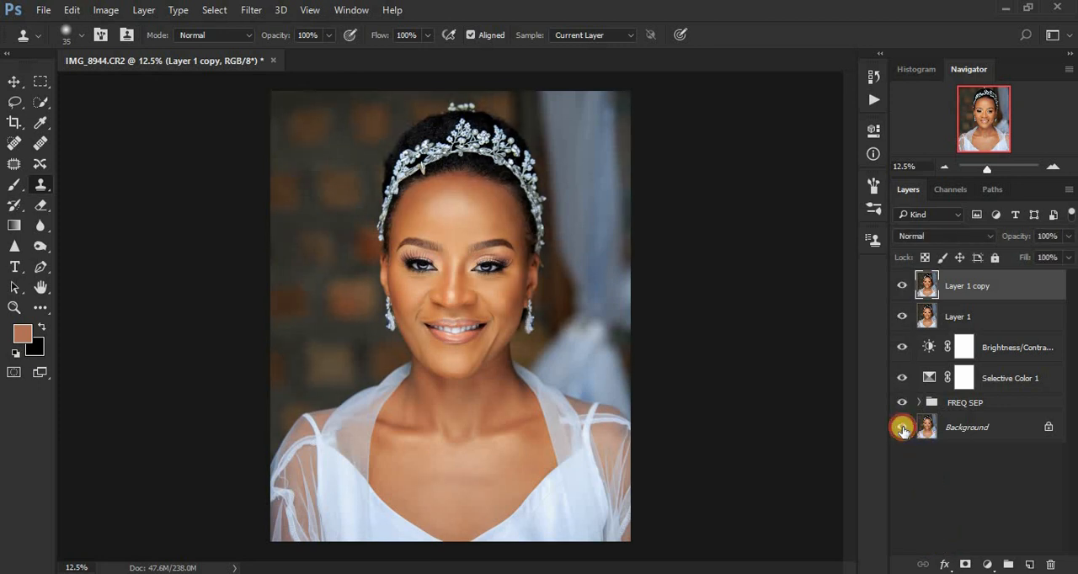
pyautogui.keyDown('alt'); pyautogui.click(902, 427); pyautogui.keyUp('alt')
pyautogui.keyDown('alt'); pyautogui.click(902, 428); pyautogui.keyUp('alt')
pyautogui.keyDown('alt'); pyautogui.click(901, 428); pyautogui.keyUp('alt')
pyautogui.keyDown('alt'); pyautogui.click(902, 428); pyautogui.keyUp('alt')
pyautogui.keyDown('alt'); pyautogui.click(902, 428); pyautogui.keyUp('alt')
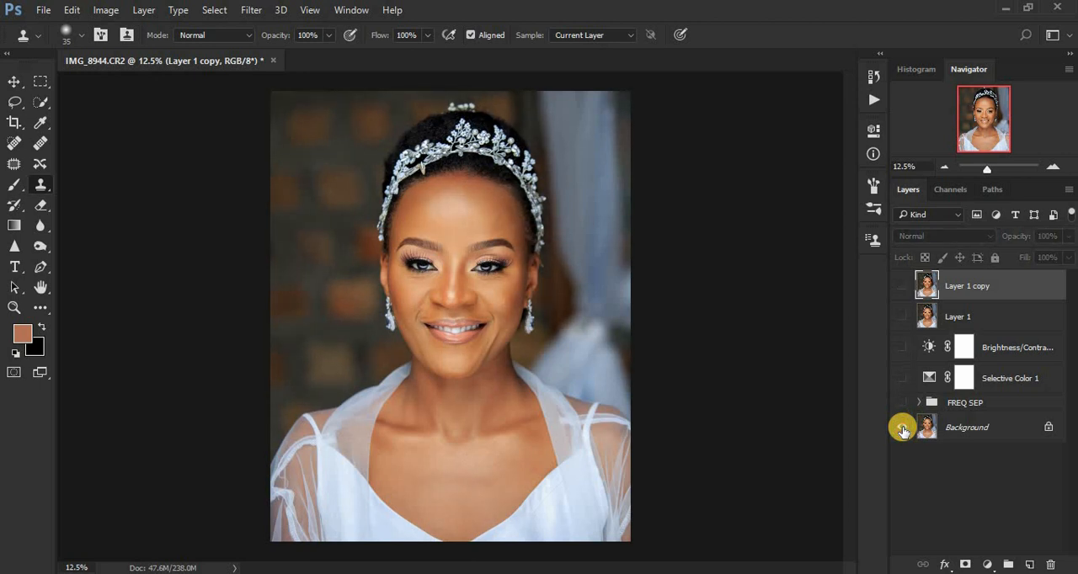
pyautogui.keyDown('alt'); pyautogui.click(902, 428); pyautogui.keyUp('alt')
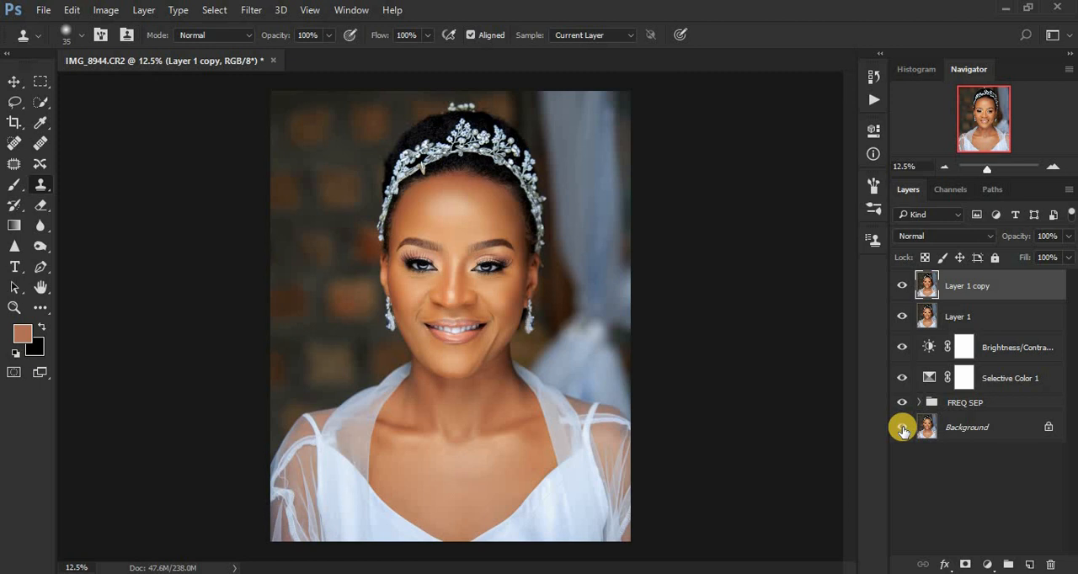